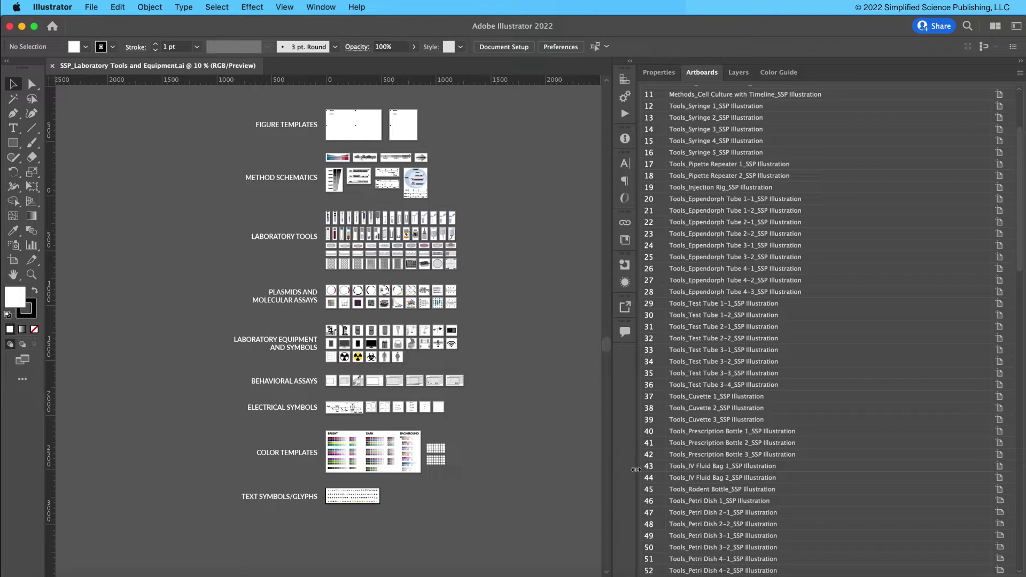
Switch to Finder and extract SSP_Laboratory Tools and Equipment SVG Files.zip.
left_click(876, 563)
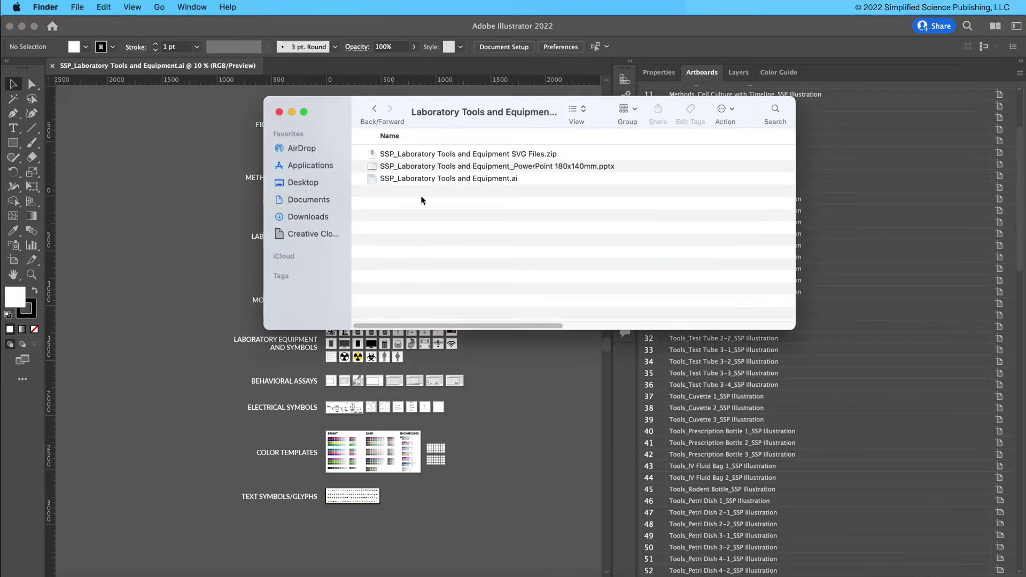
left_click(484, 181)
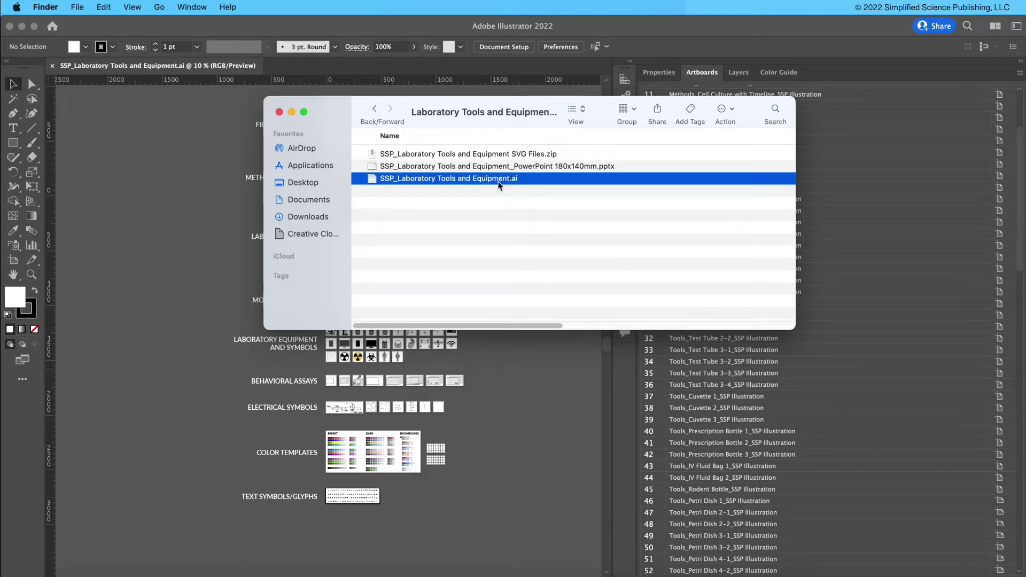
left_click(499, 167)
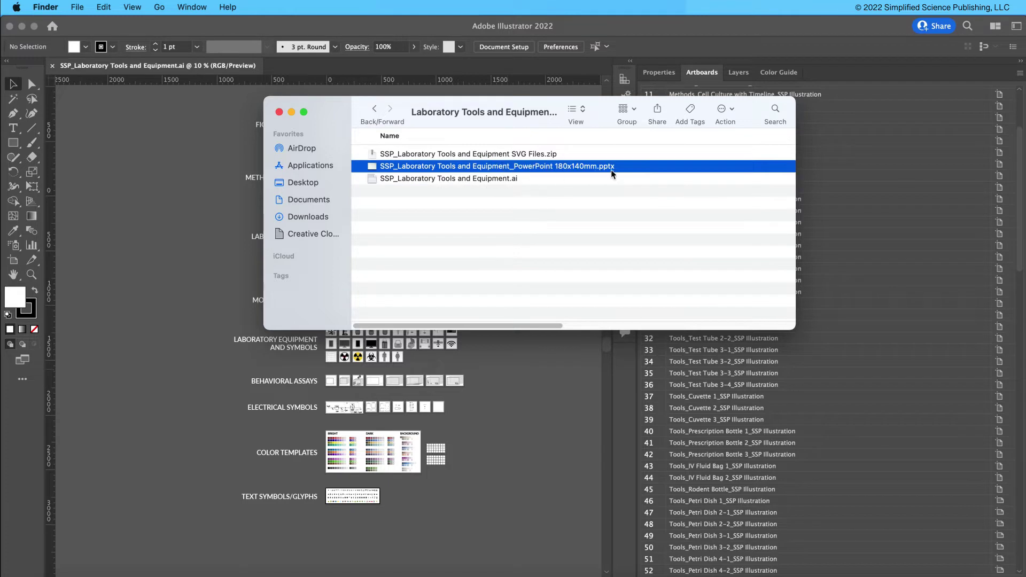
left_click(483, 153)
left_click(493, 154)
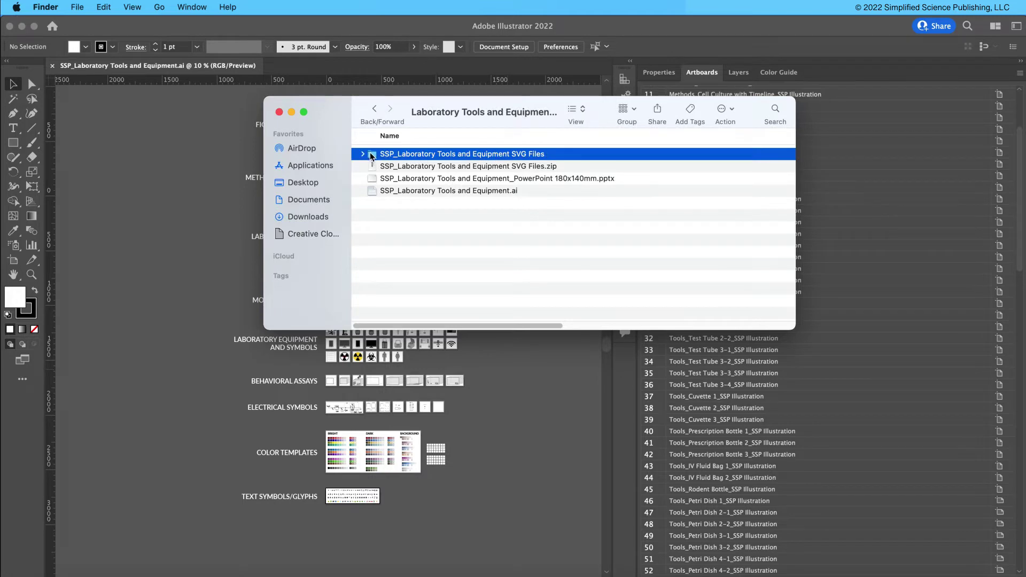
Expand the extracted SVG Files folder, browse its illustration files, and minimize the Finder window.
left_click(363, 155)
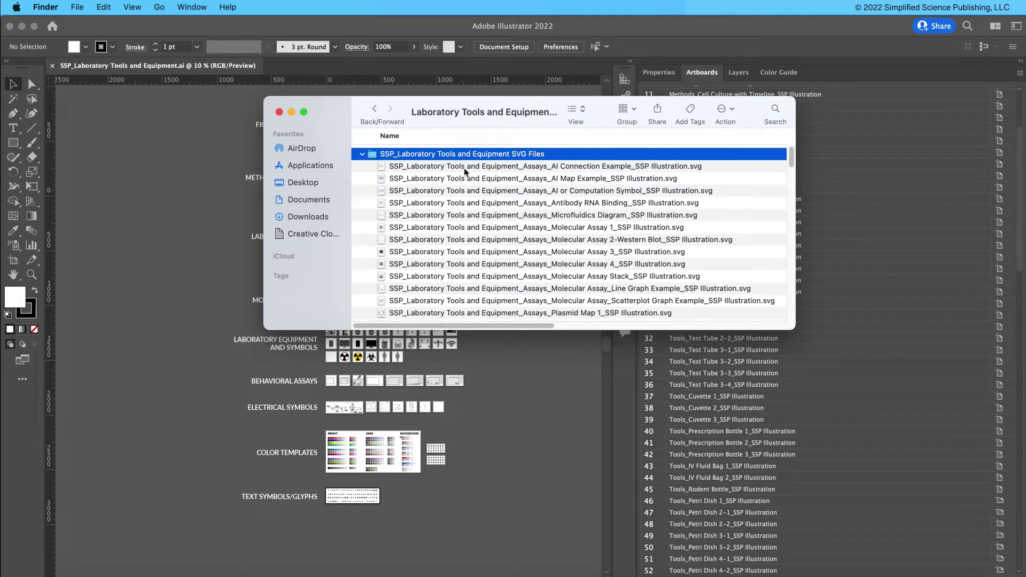
scroll(602, 247, "down", 15)
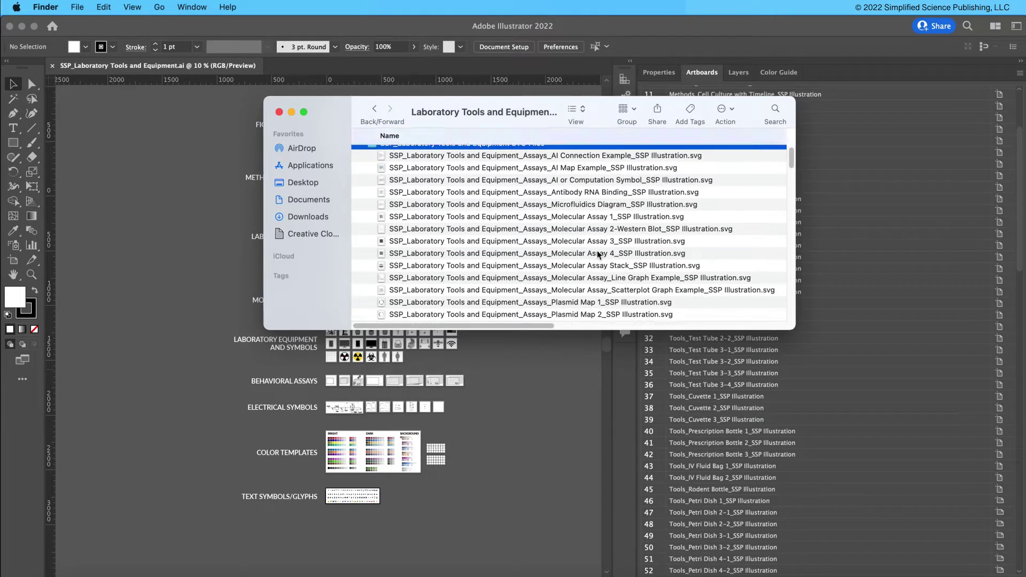
scroll(599, 254, "down", 20)
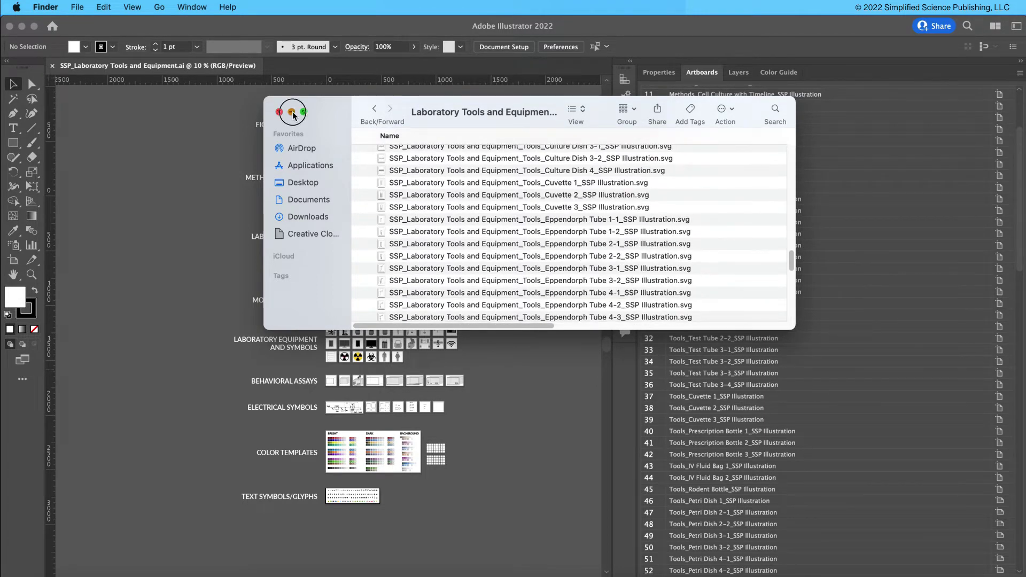
left_click(293, 111)
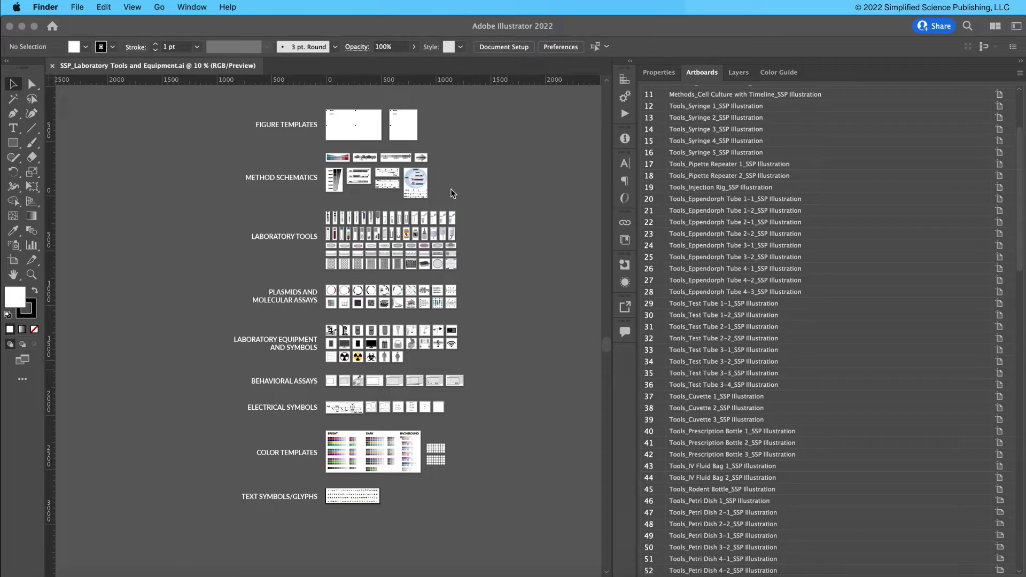
Display the artboard numbers, browse the artboard list, and select artboard 25, Tools_Eppendorph Tube 3-2_SSP Illustration.
left_click(14, 262)
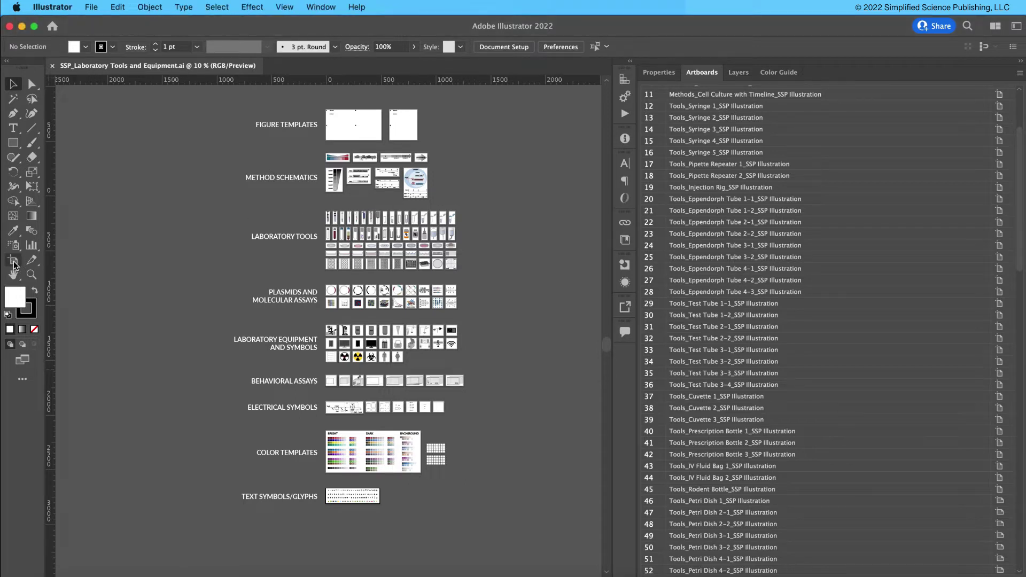
left_click(14, 262)
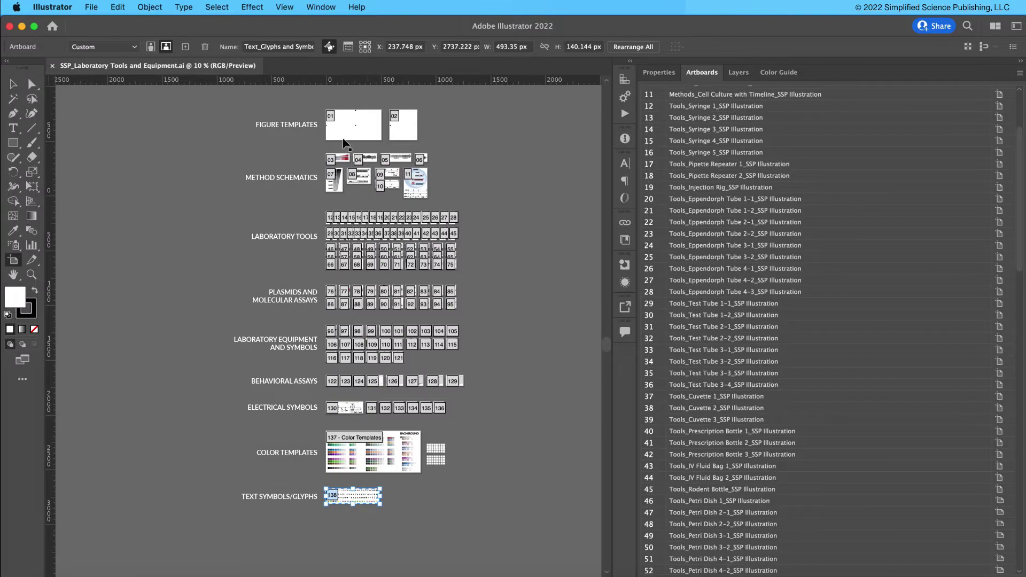
scroll(769, 441, "down", 15)
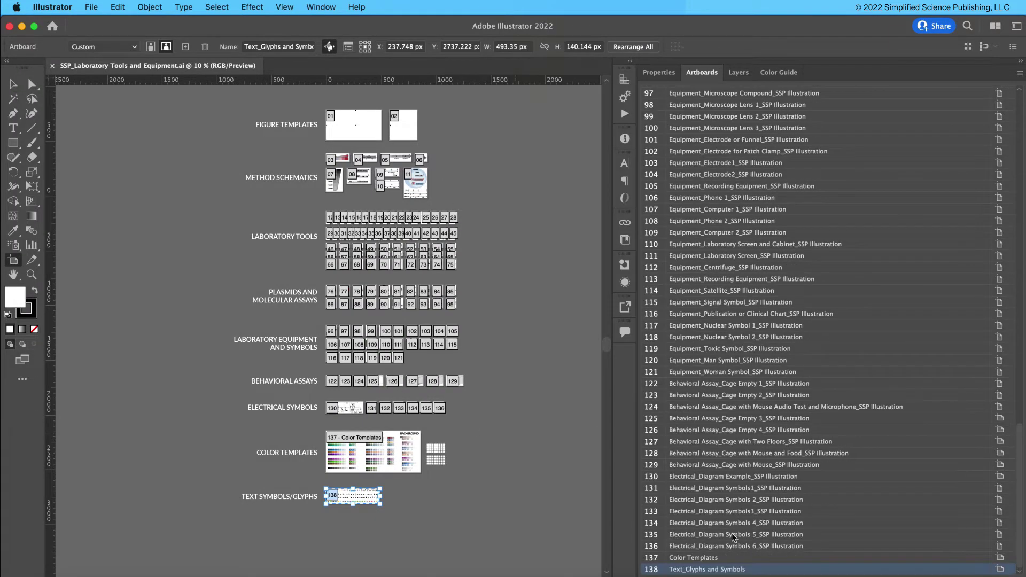
scroll(684, 482, "up", 10)
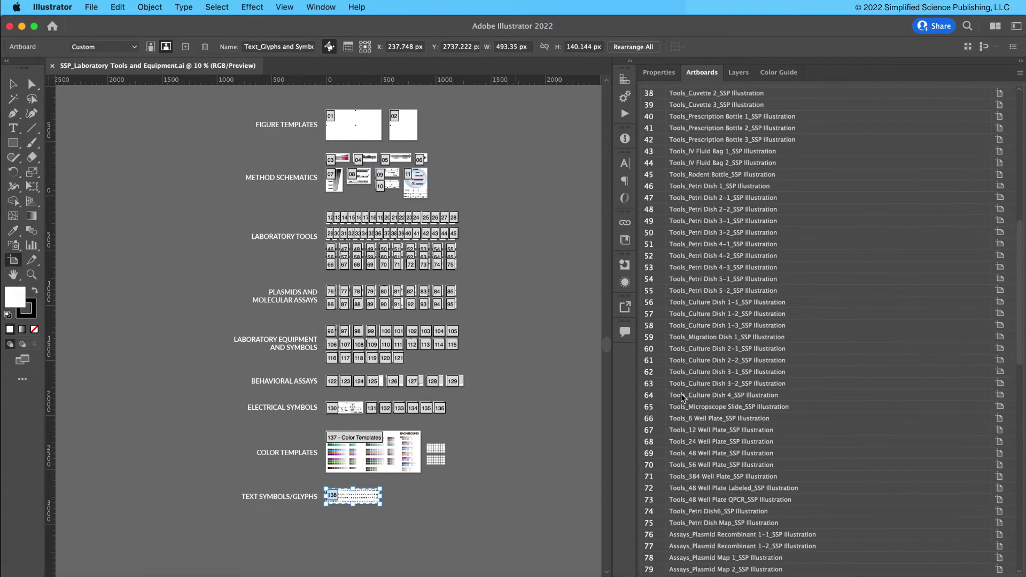
scroll(684, 208, "up", 6)
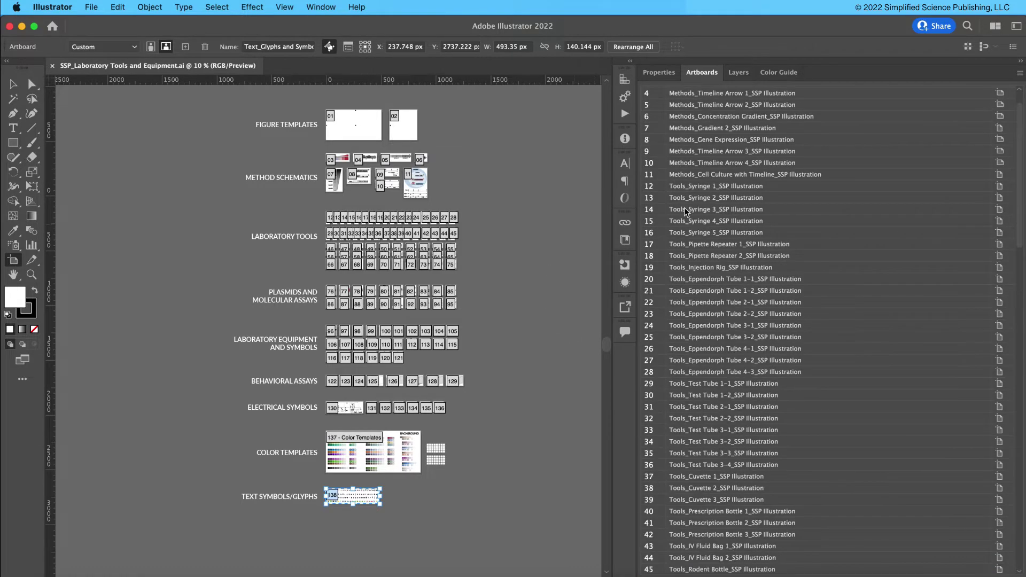
left_click(670, 341)
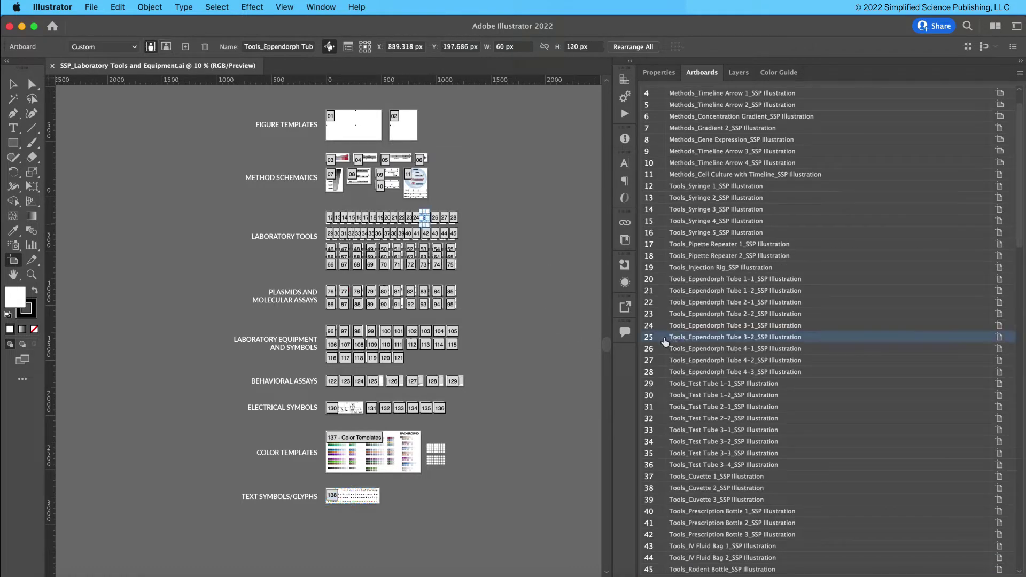
Locate the Eppendorph Tube 3-2 illustration on the canvas and select its group at 100% zoom.
left_click(14, 80)
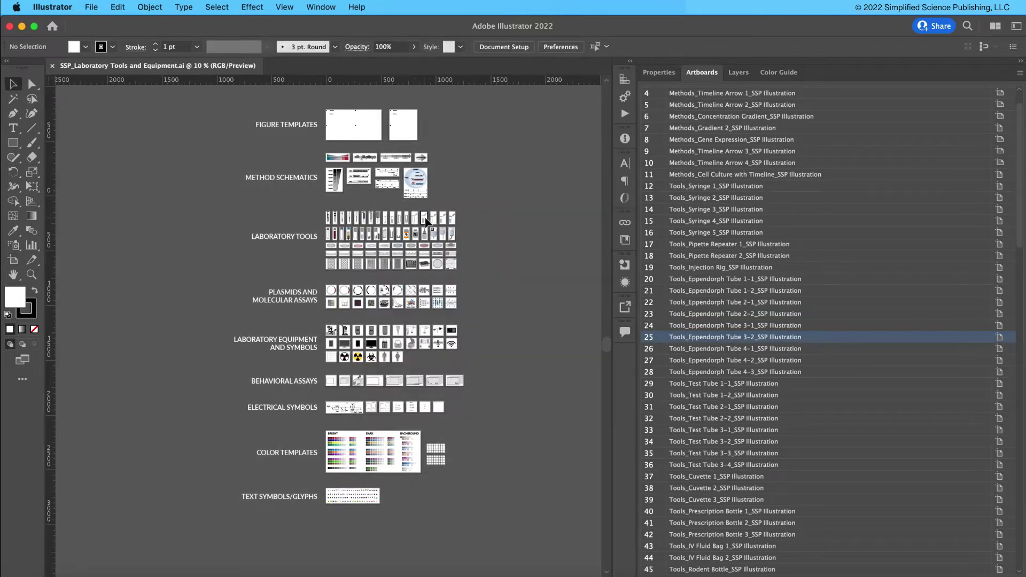
left_click(426, 221)
scroll(426, 221, "up", 10)
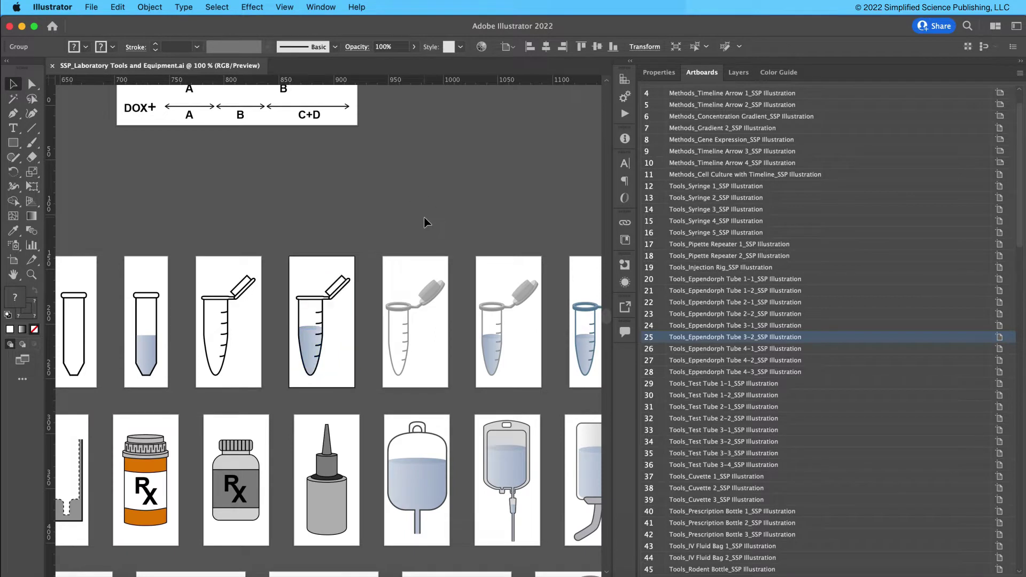
left_click(419, 222)
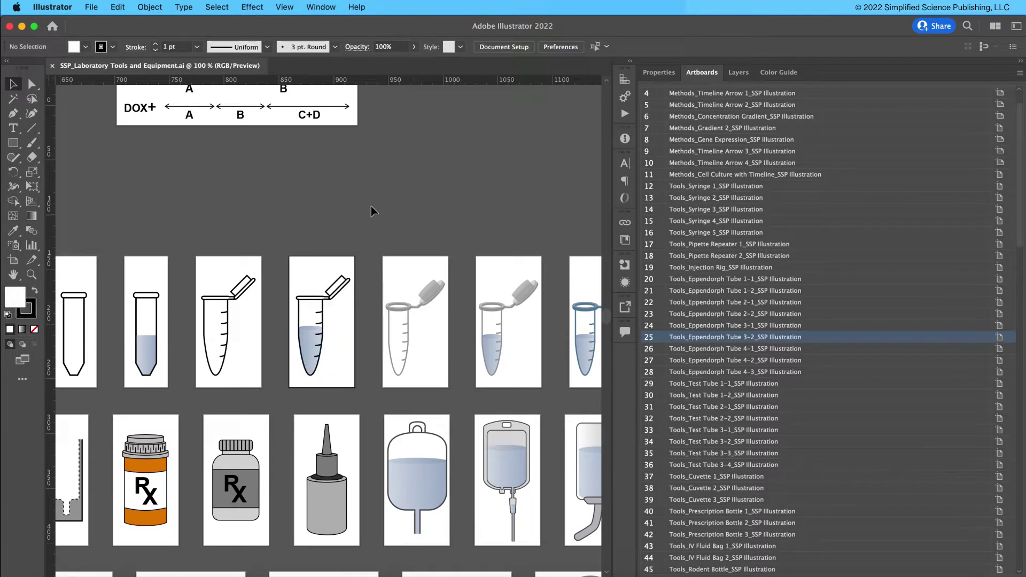
left_click(342, 295)
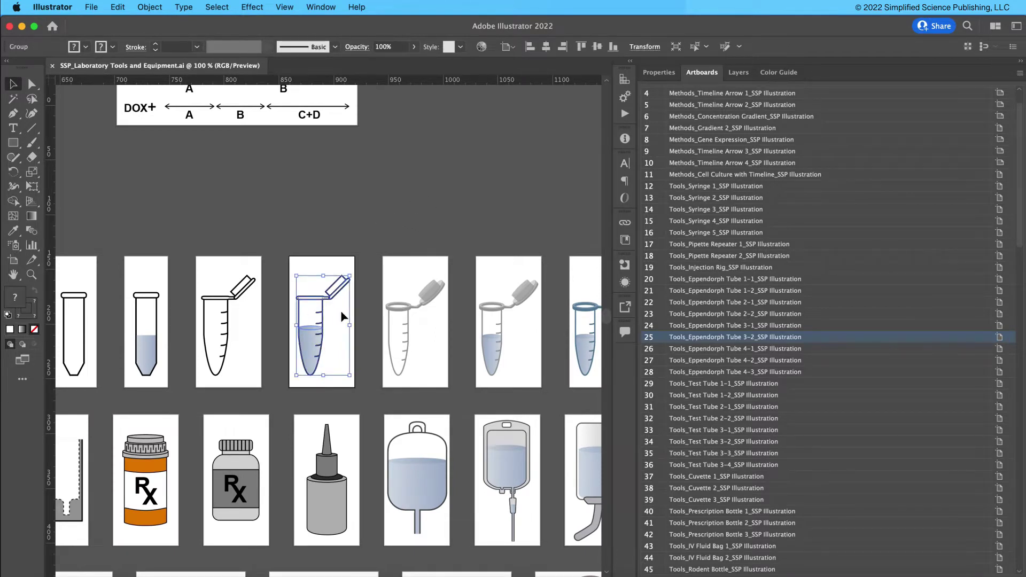
Select the Eppendorph Tube 3-1 artboard, view the Laboratory Tools rows at 25% zoom, and clear the artboard selection.
left_click(13, 261)
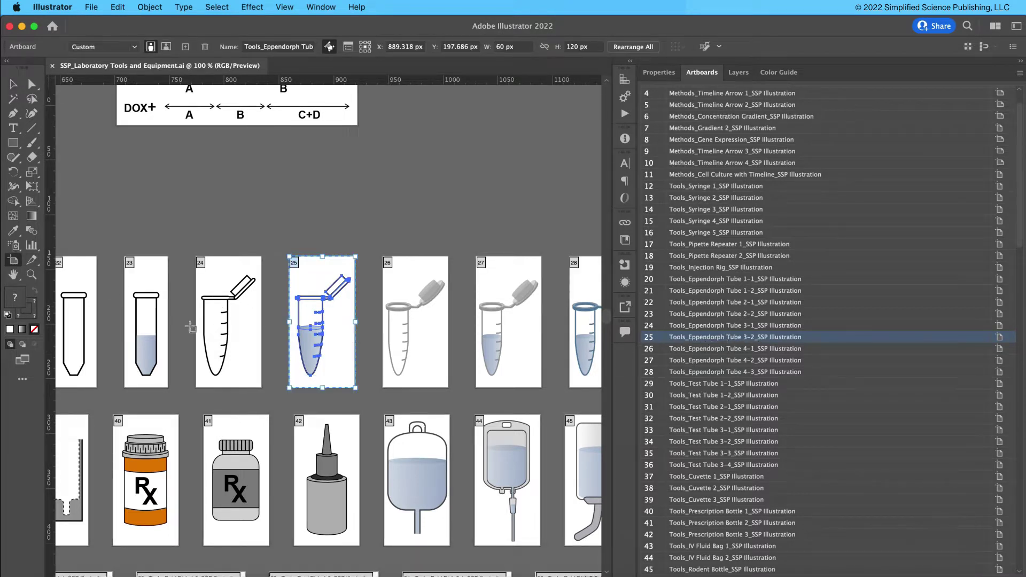
left_click(226, 324)
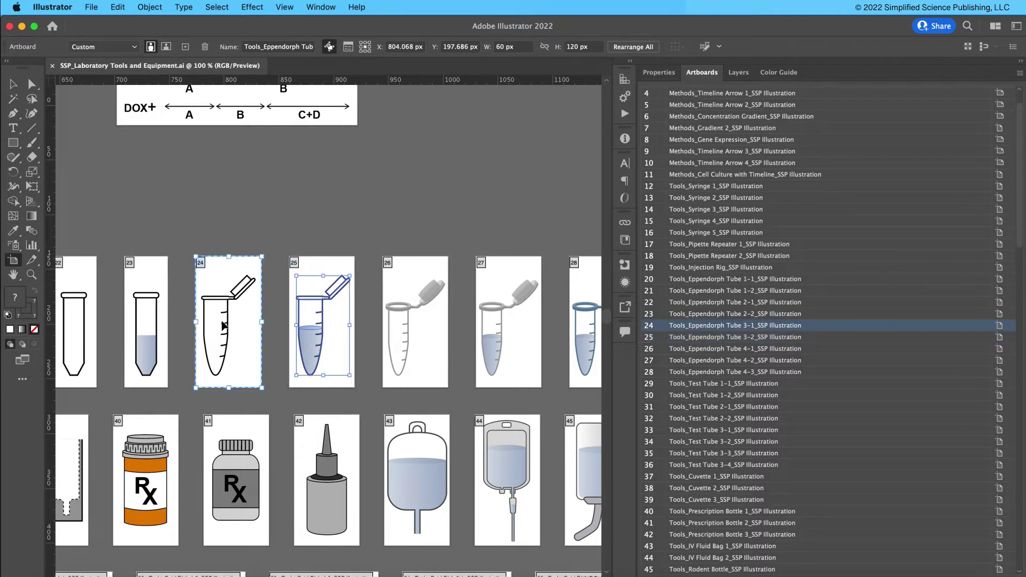
key("super+minus")
key("super+minus")
scroll(140, 339, "left", 5)
scroll(140, 339, "down", 2)
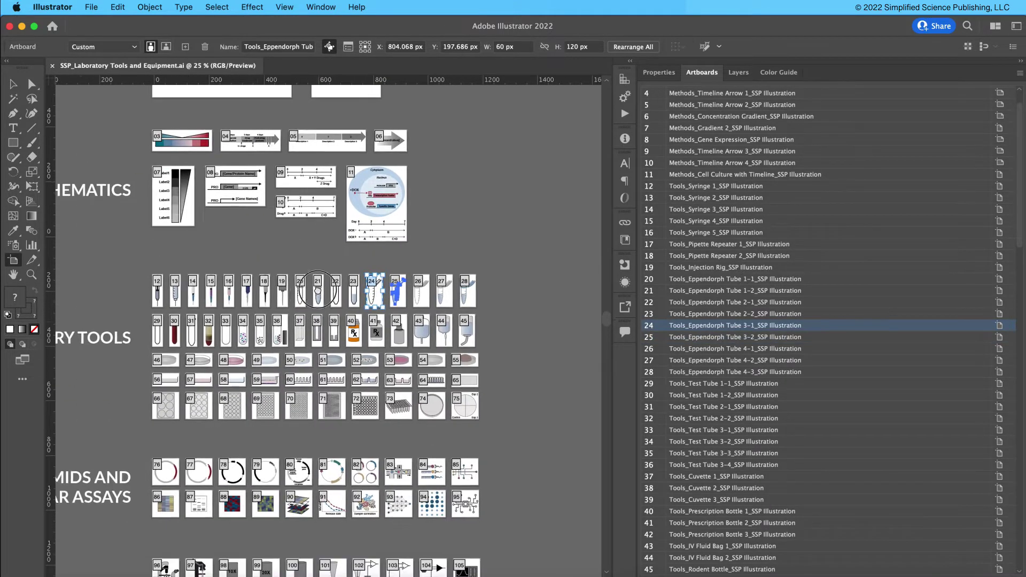
scroll(160, 326, "down", 2)
scroll(160, 326, "left", 3)
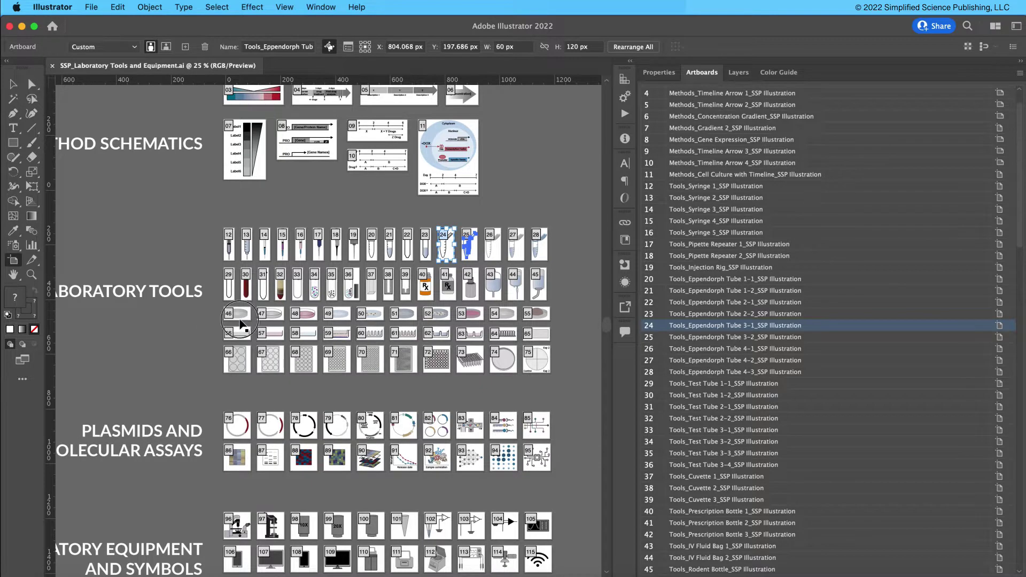
left_click(239, 316)
left_click(179, 250)
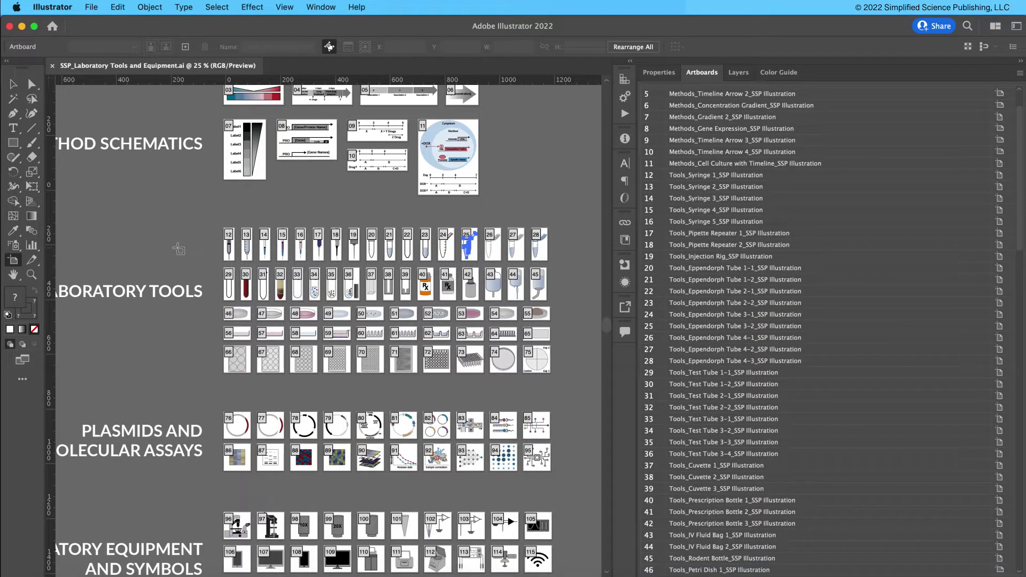
Select the Two Column Figure template artboard, followed by the One Column Figure artboard.
scroll(184, 229, "up", 5)
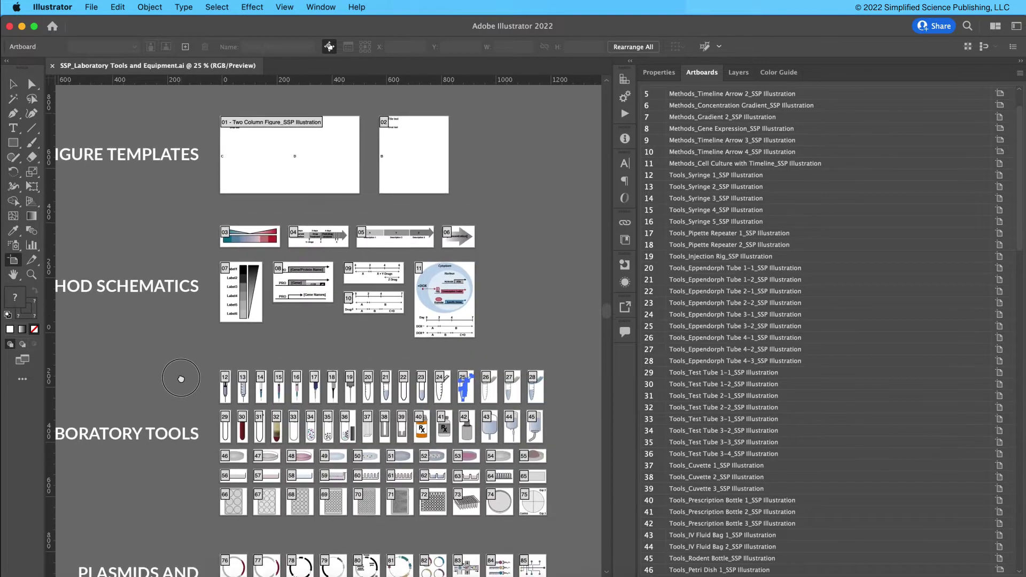
left_click_drag(217, 389, 251, 371)
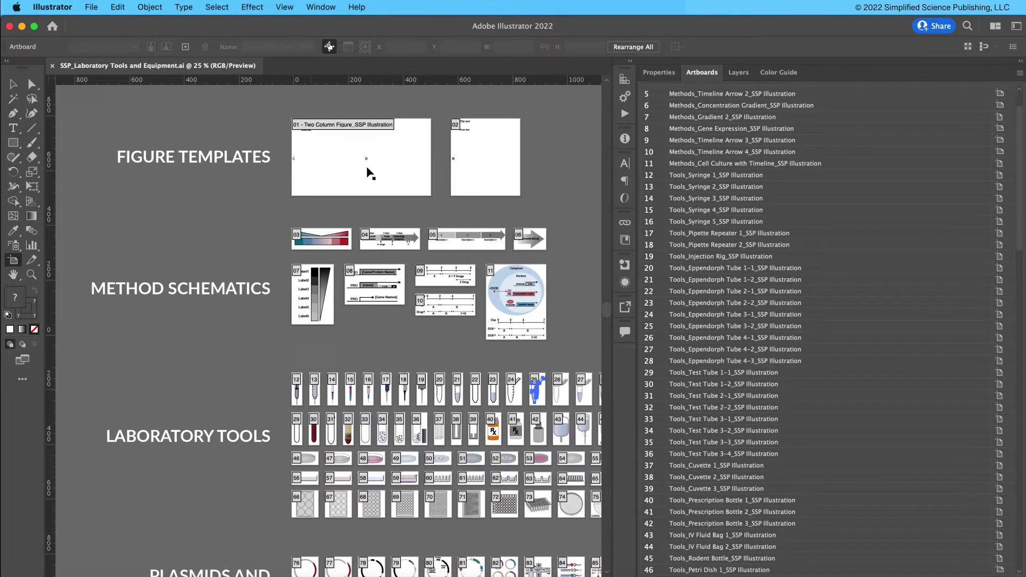
left_click(404, 155)
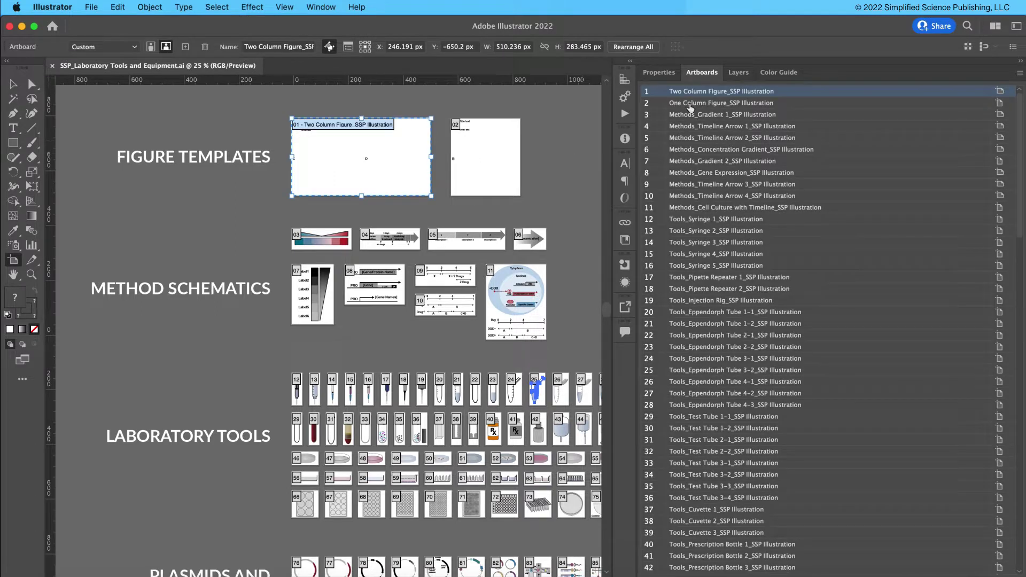
left_click(489, 143)
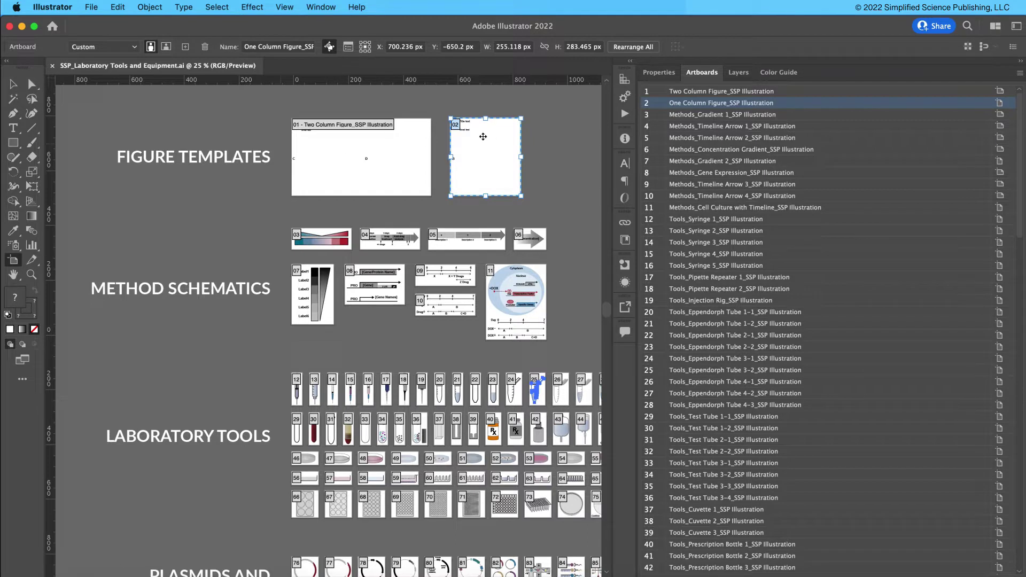
Place the first PRO gene schematic from Method Schematics into panel A of the Two Column Figure template and scale it down.
left_click(14, 84)
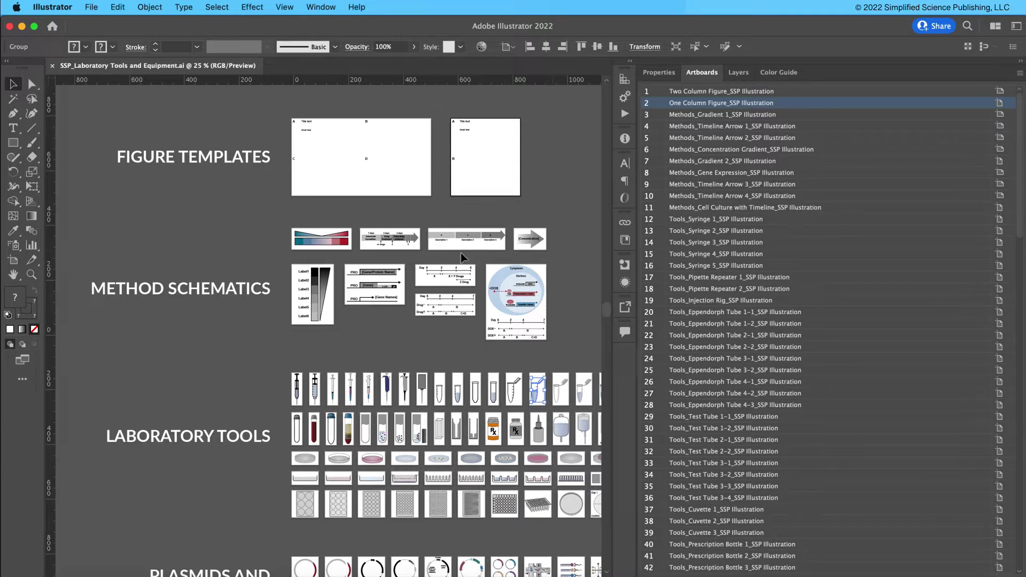
left_click(395, 271)
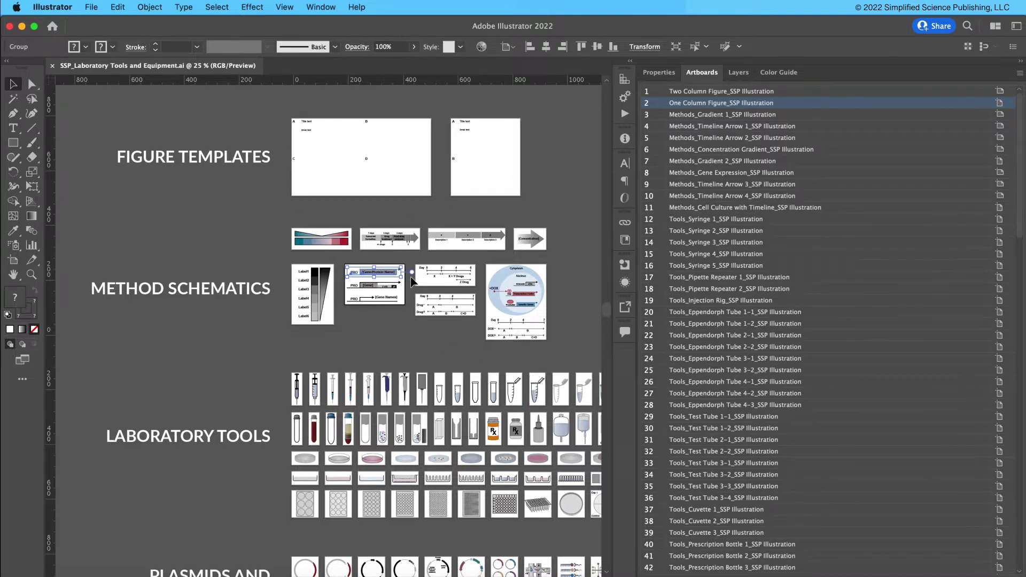
left_click_drag(323, 162, 346, 141)
key("super+equal")
key("super+equal")
key("super+equal")
key("super+equal")
key("super+equal")
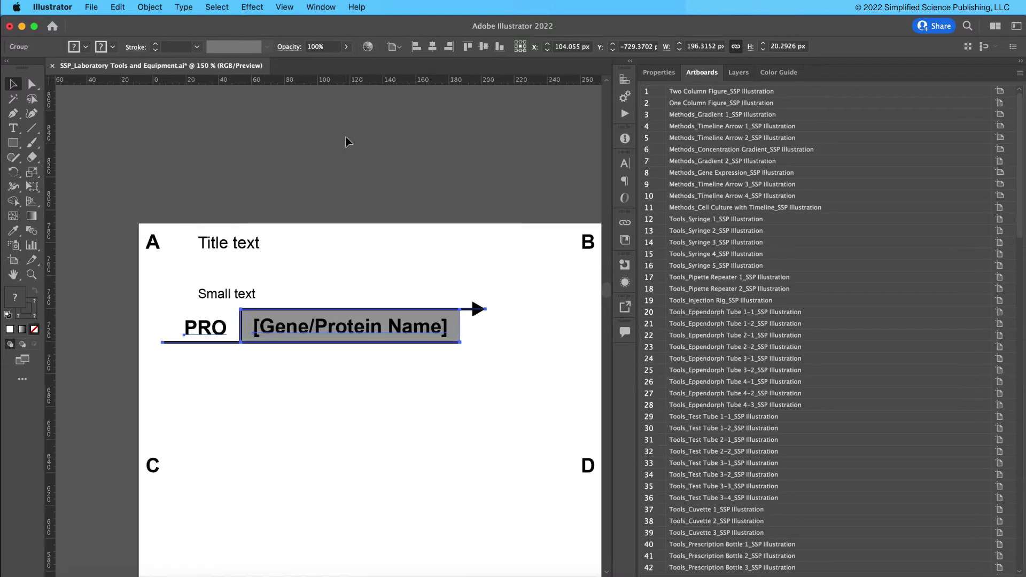
left_click_drag(479, 308, 347, 323)
left_click(435, 332)
Replace the [Gene/Protein Name] label inside the schematic group with "Gene name".
left_click(223, 337)
double_click(235, 339)
triple_click(237, 335)
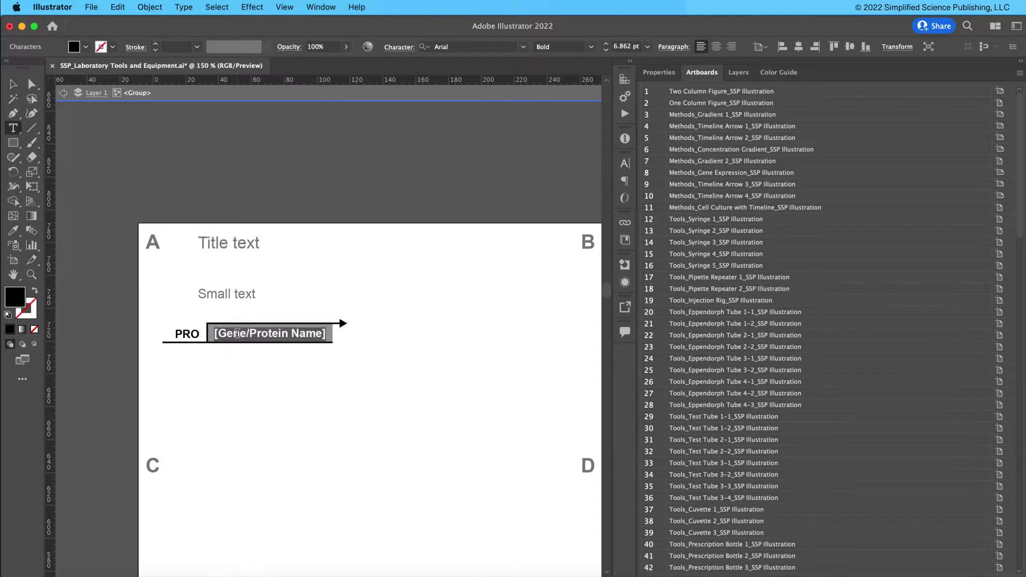
type("Gene")
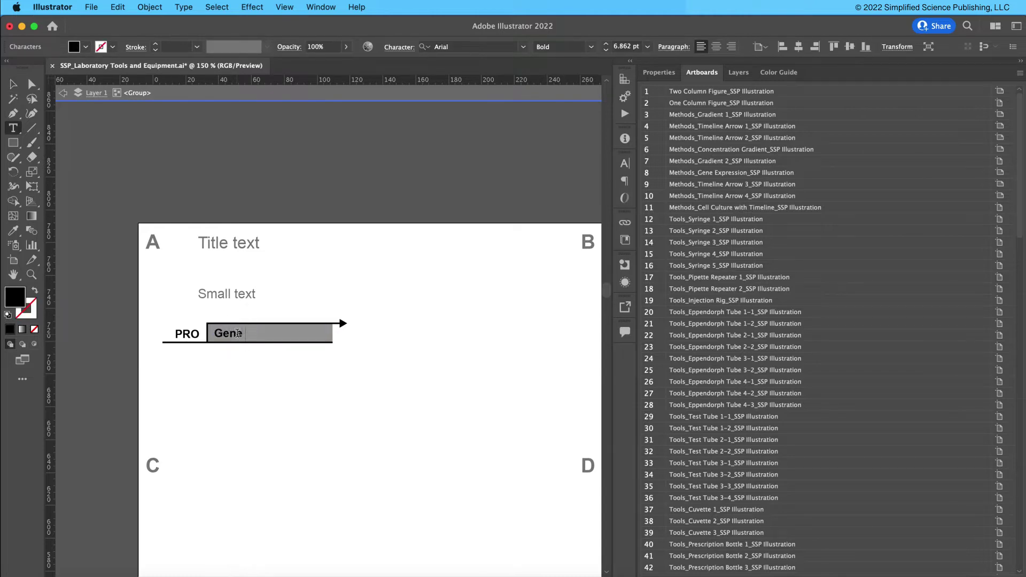
left_click(13, 84)
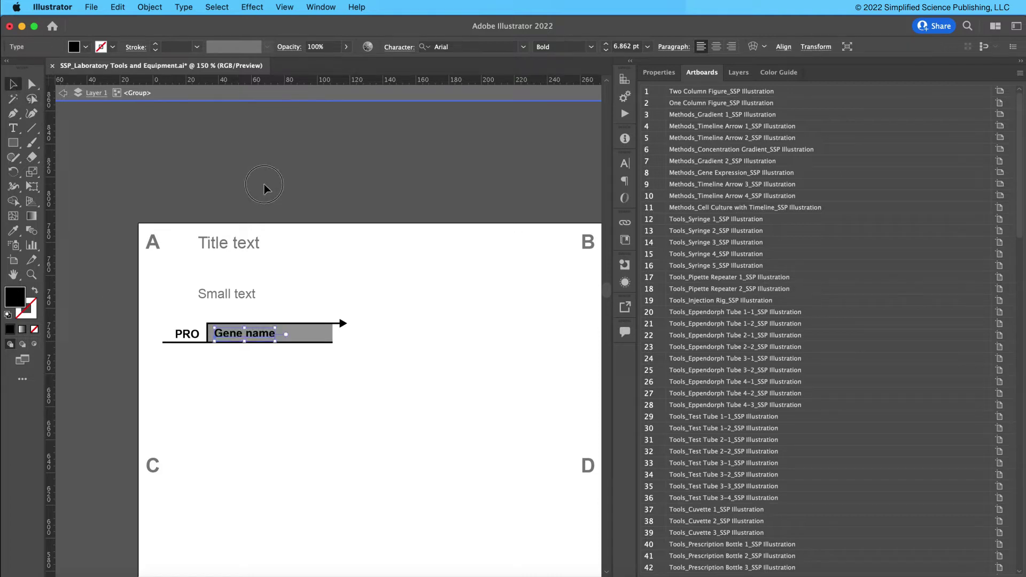
left_click(263, 188)
Fill the rectangle behind the "Gene name" label with orange e08653.
left_click(329, 336)
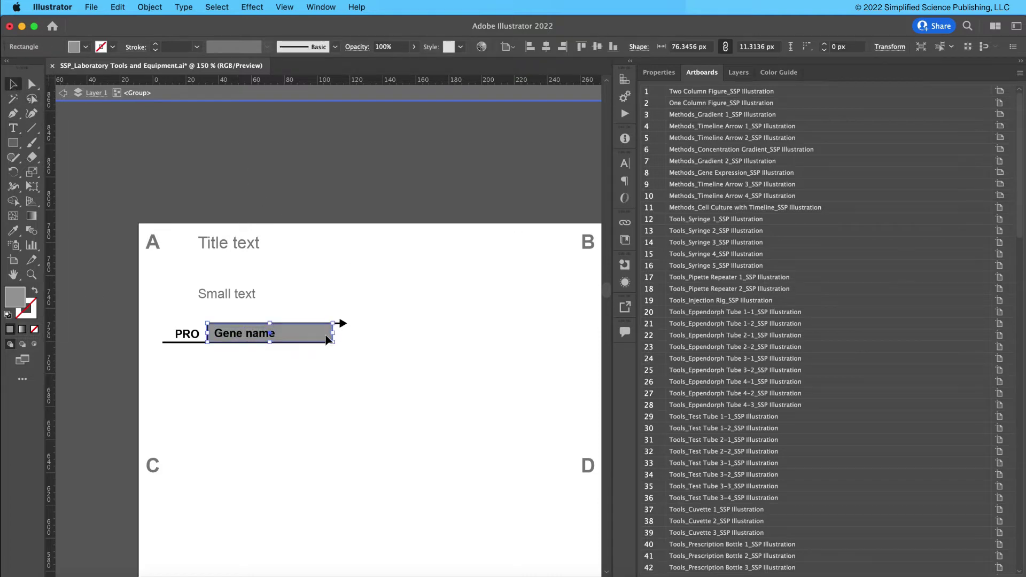
double_click(18, 298)
mouse_move(452, 308)
left_mouse_down()
mouse_move(553, 300)
mouse_move(491, 299)
mouse_move(519, 295)
left_mouse_up()
key("Return")
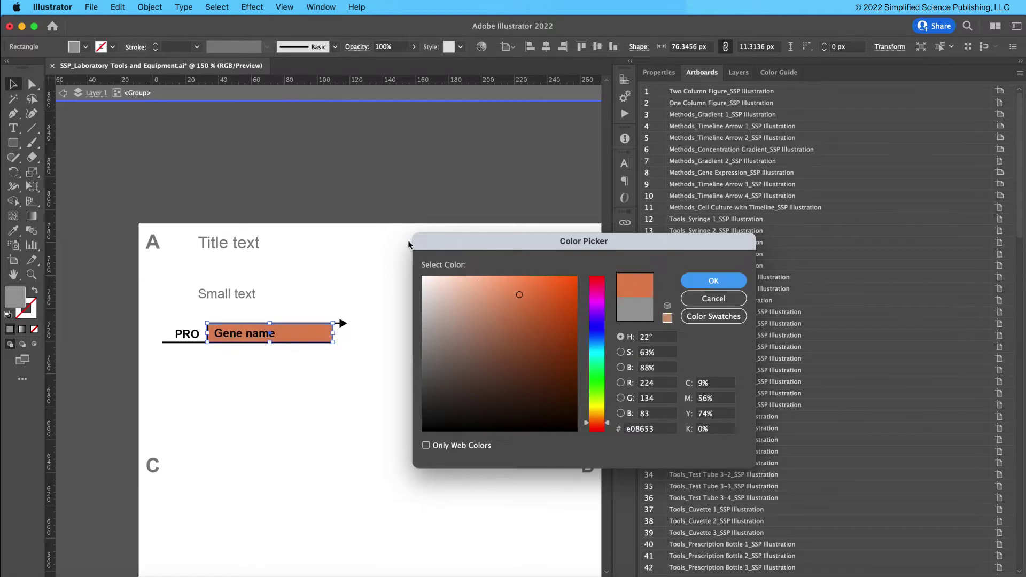
Leave the isolated gene schematic group and look through the Method Schematics artboards, including the gradient, timeline and gene expression diagrams.
double_click(219, 348)
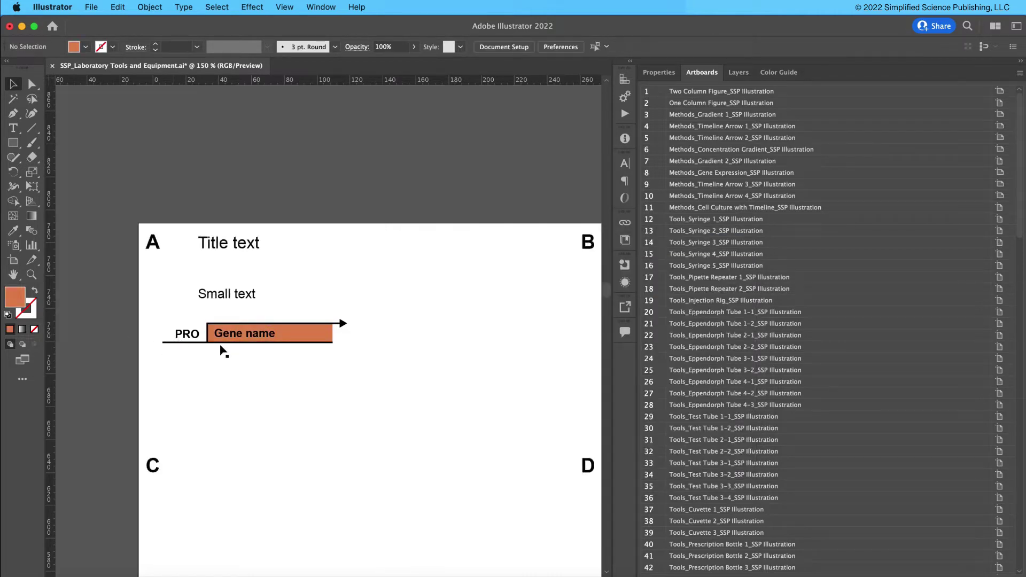
key("super+minus")
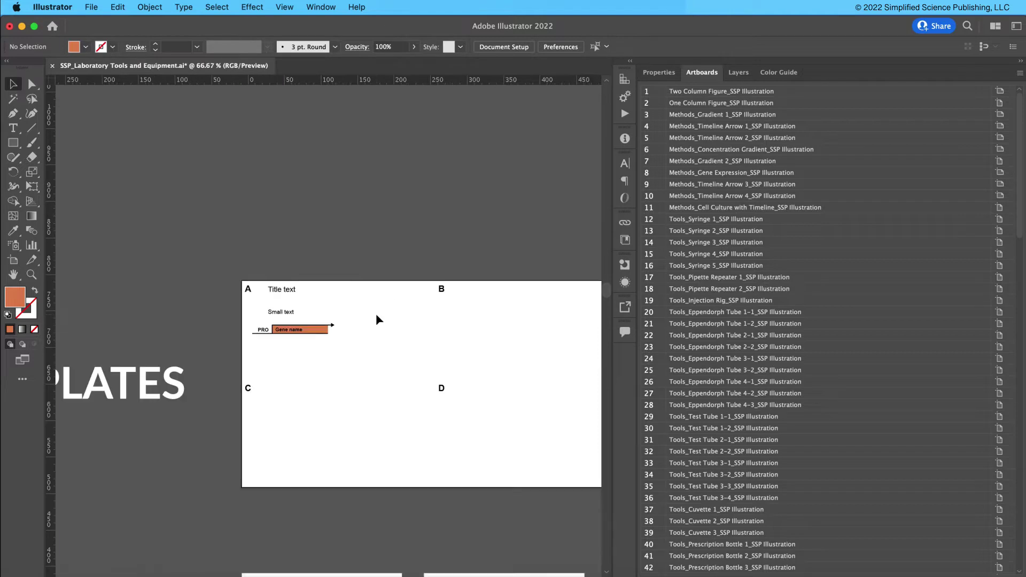
key("super+minus")
left_click_drag(389, 347, 341, 72)
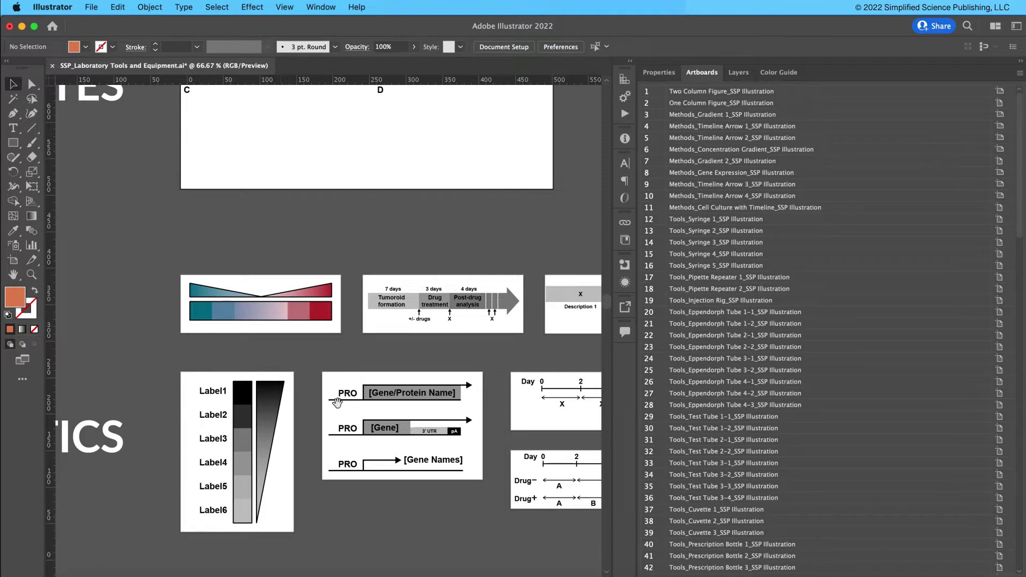
left_click_drag(338, 407, 266, 360)
left_click_drag(396, 432, 155, 385)
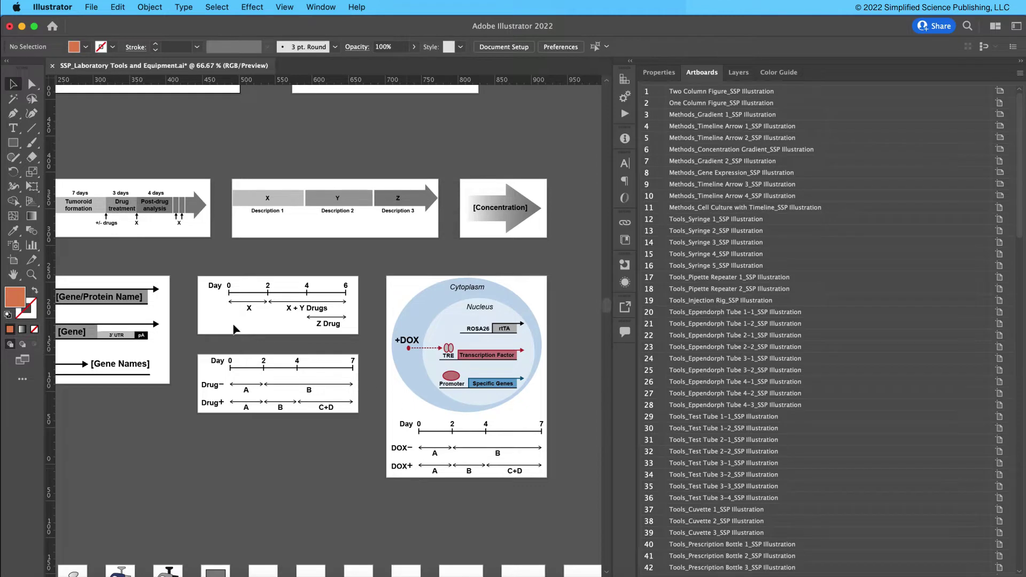
left_click_drag(294, 353, 461, 347)
left_click_drag(340, 237, 431, 284)
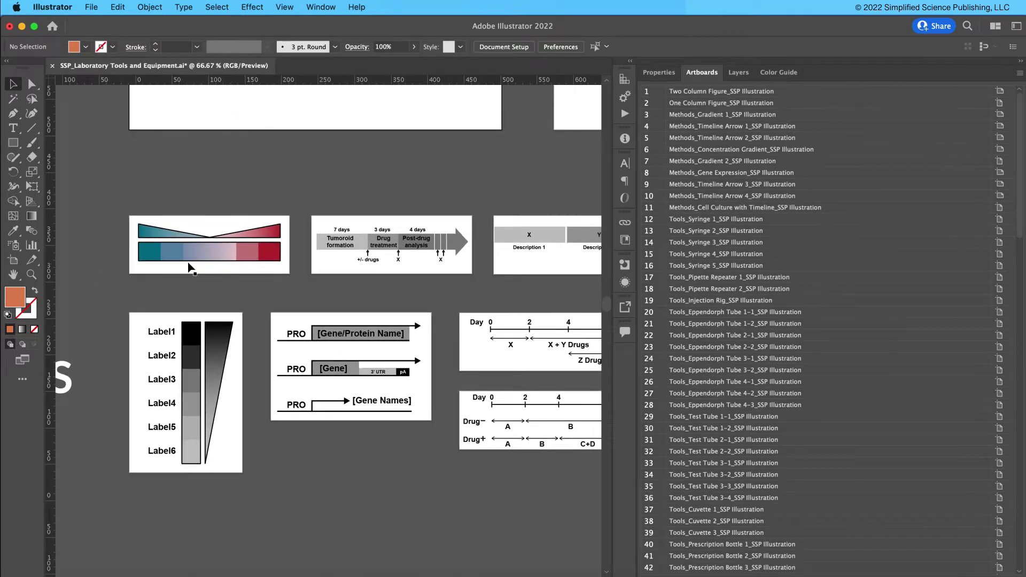
left_click_drag(133, 193, 130, 155)
Isolate the teal-to-red gradient group on the Gradient 1 artboard and select all of its shapes.
left_click(288, 201)
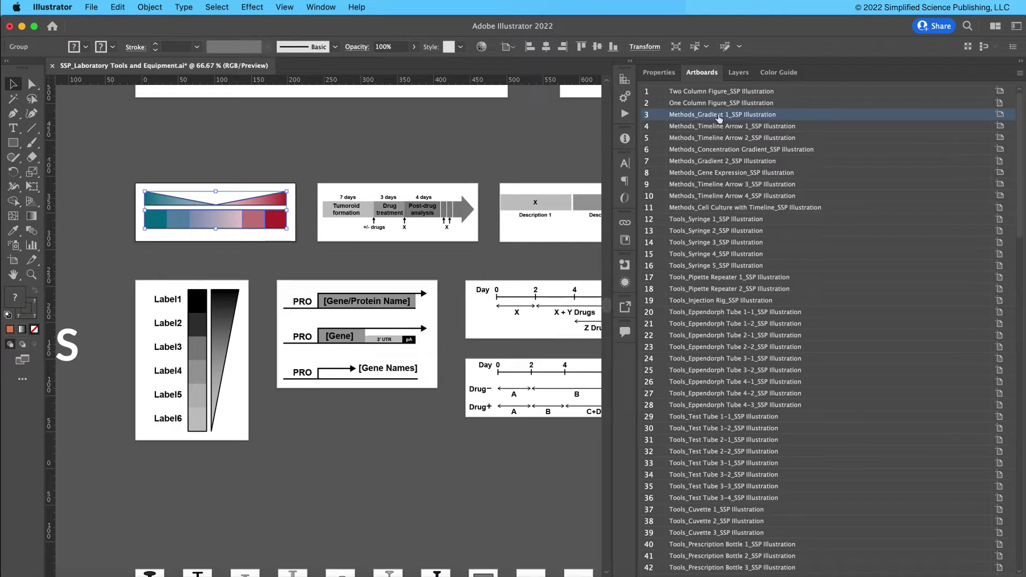
double_click(237, 219)
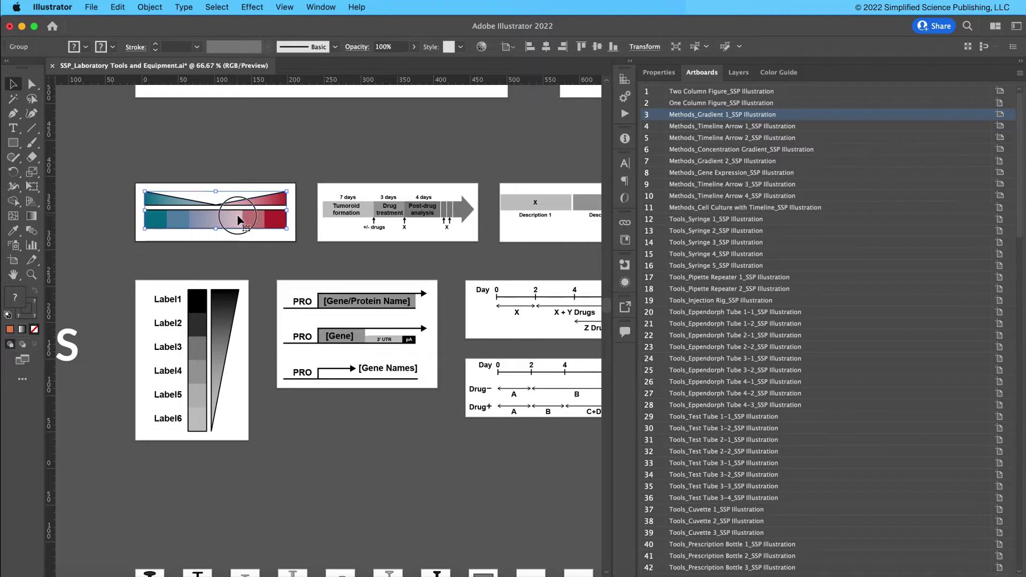
left_click(240, 221)
left_click_drag(176, 160, 324, 234)
List the individual shapes of the isolated gradient group and show the red gradient wedge's properties.
left_click(738, 72)
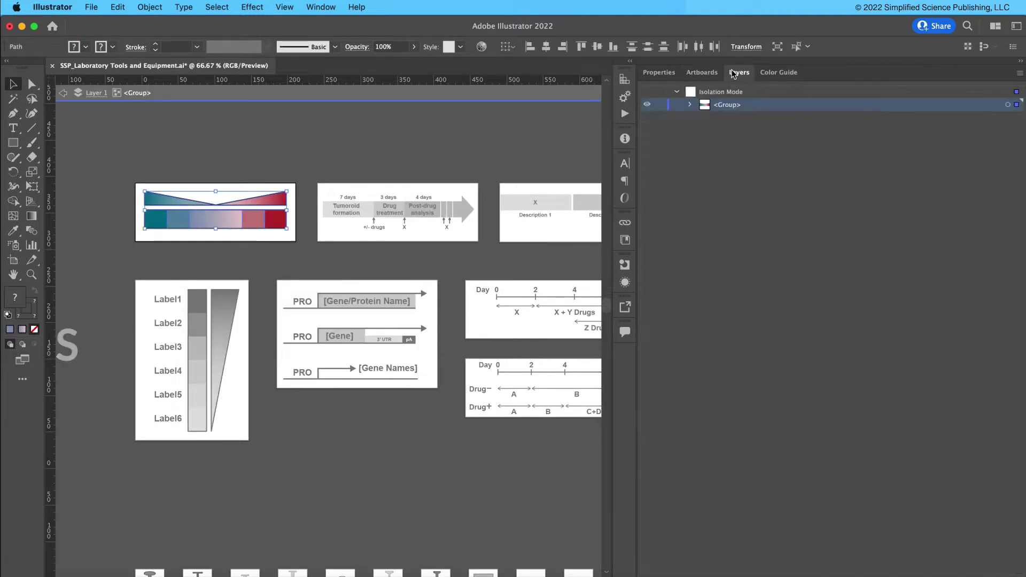
left_click(691, 105)
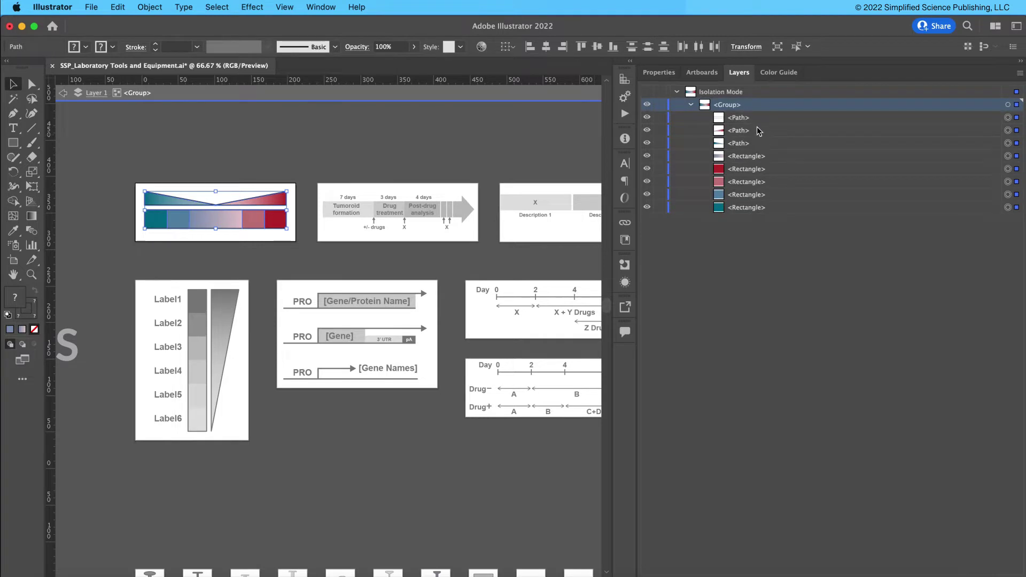
left_click(1017, 130)
left_click(1016, 142)
left_click(260, 203)
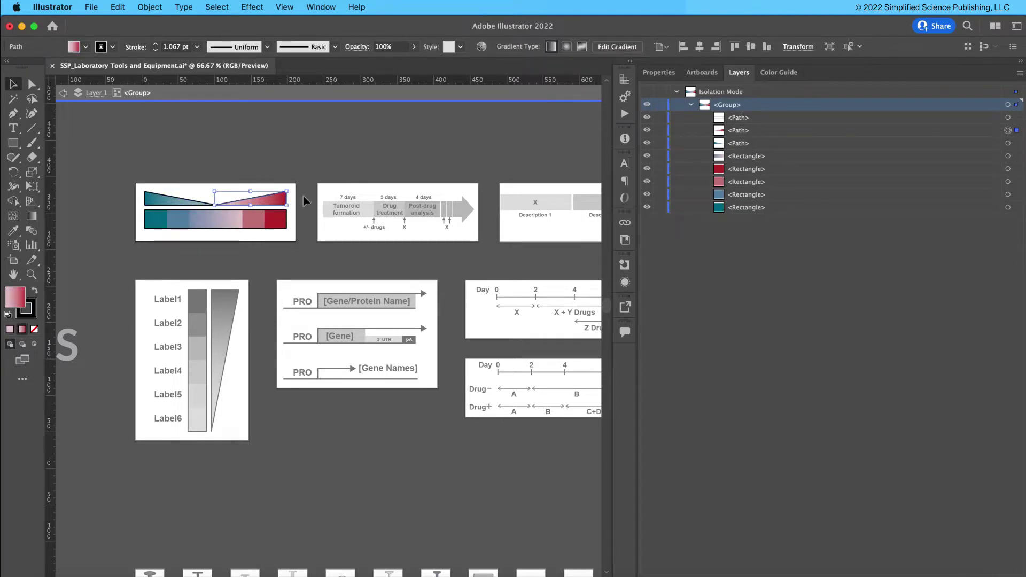
left_click(657, 72)
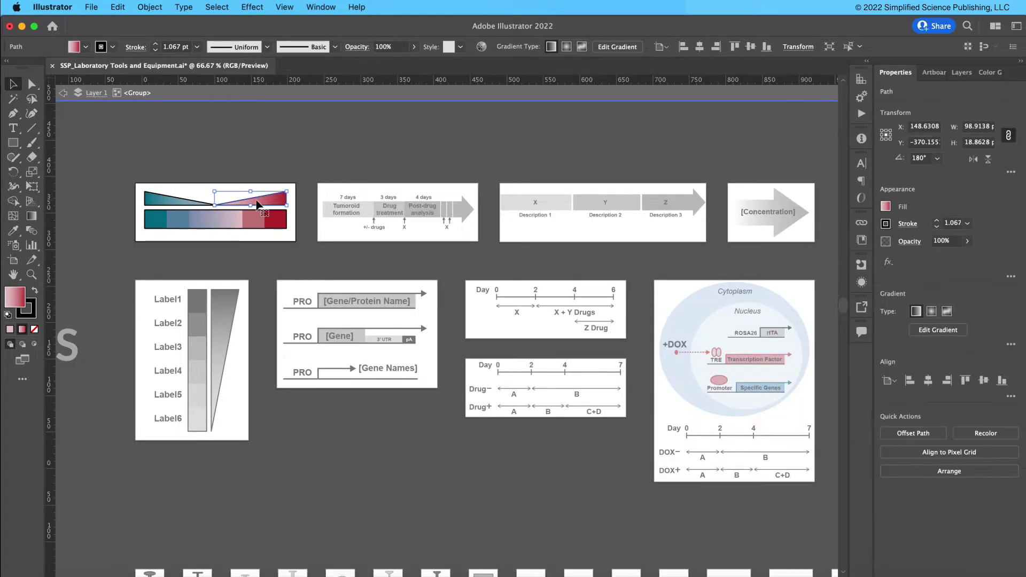
Fill the dark red end rectangle of the gradient bar with a strong orange.
left_click(282, 226)
double_click(15, 297)
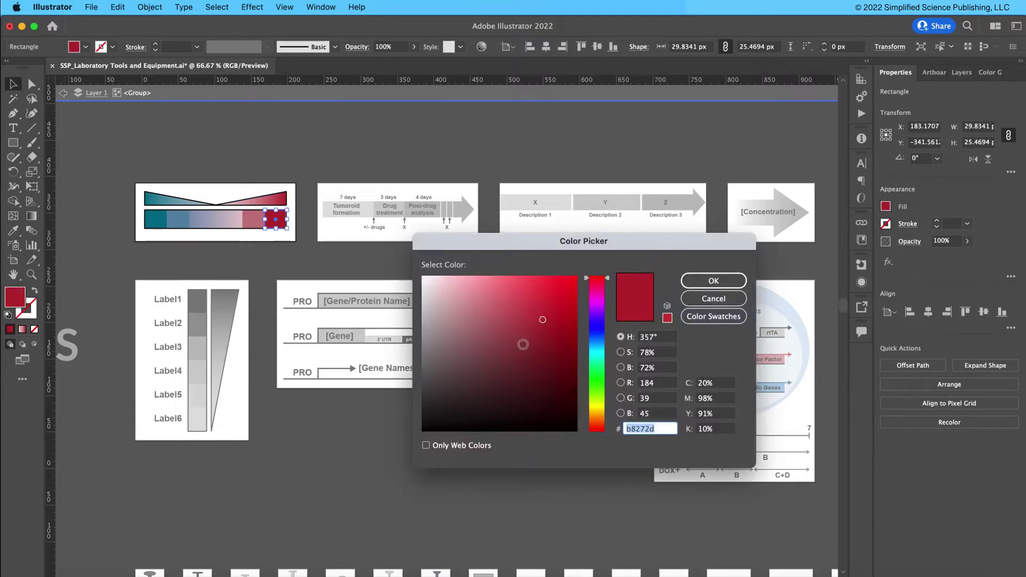
left_click(602, 421)
type("ea8000")
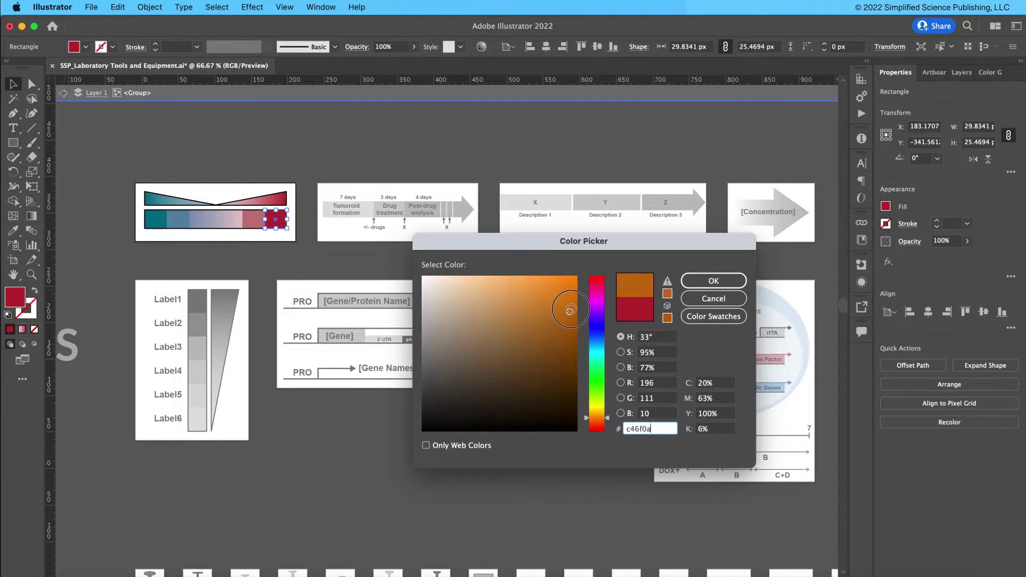
left_click(713, 280)
left_click(227, 248)
left_click(250, 220)
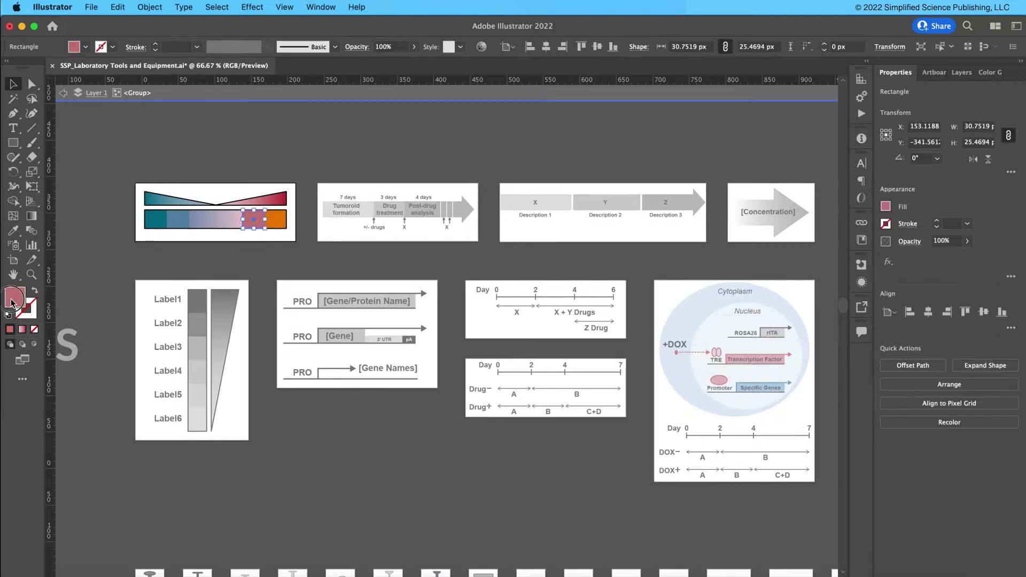
double_click(15, 296)
left_click(599, 414)
type("d3ab53")
left_click_drag(605, 421, 606, 415)
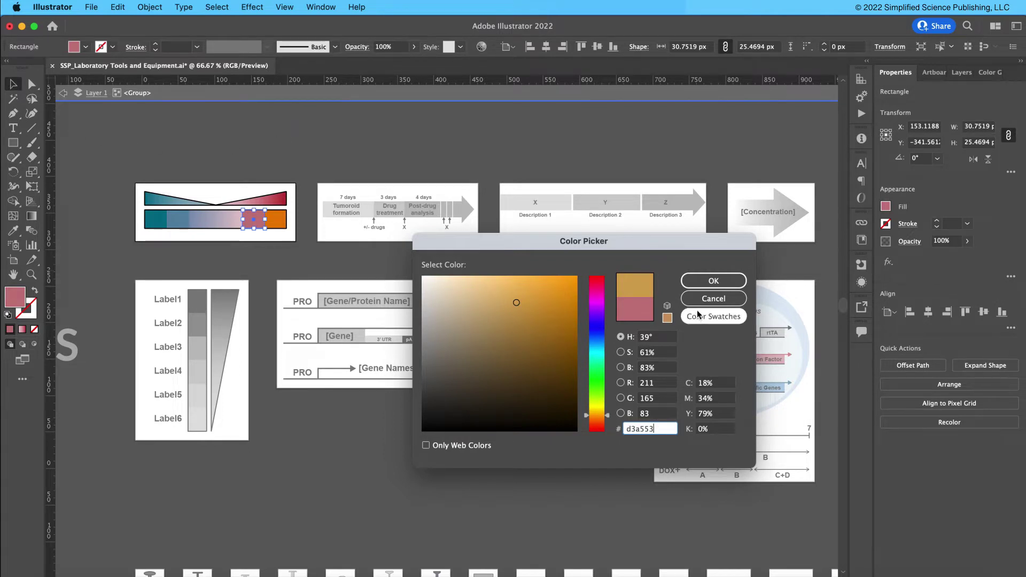
left_click(714, 298)
left_click(227, 163)
left_click(251, 220)
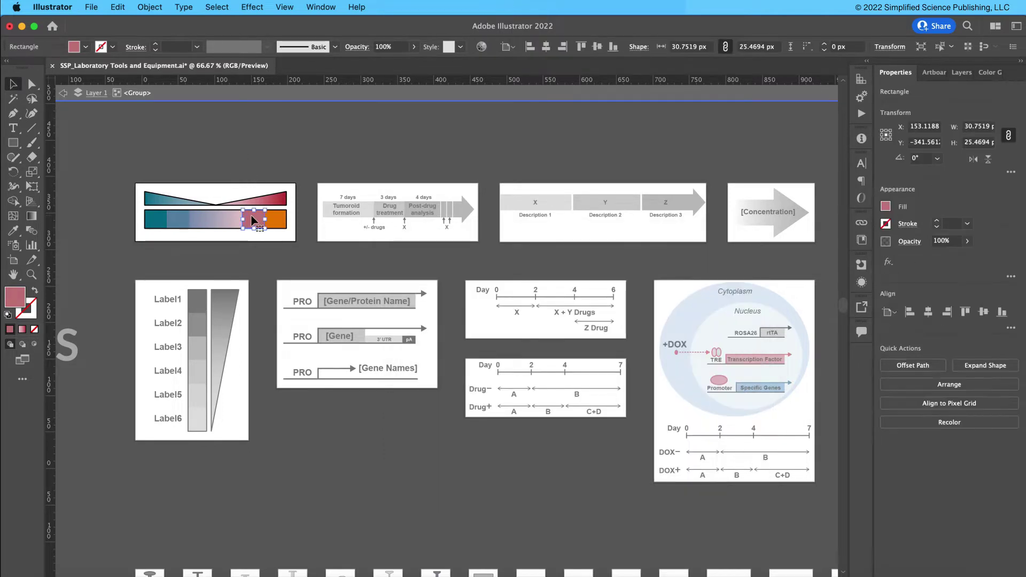
Leave the isolated gradient group and examine the Bright swatches on the Color Templates artboard, including a yellow one.
key("super+minus")
key("super+minus")
key("super+minus")
left_click_drag(323, 457, 243, 187)
scroll(249, 274, "down", 5)
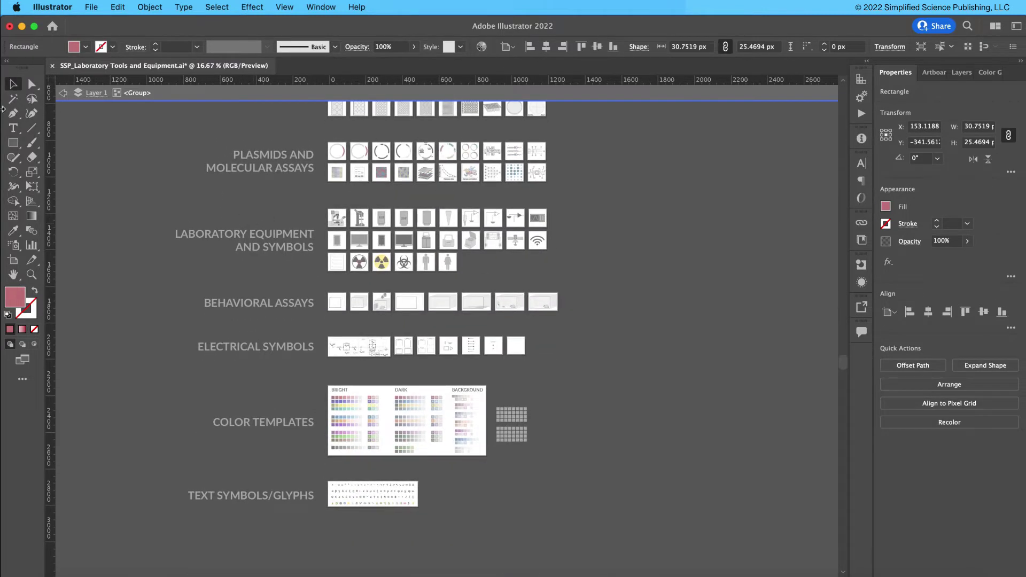
left_click(194, 431)
double_click(328, 419)
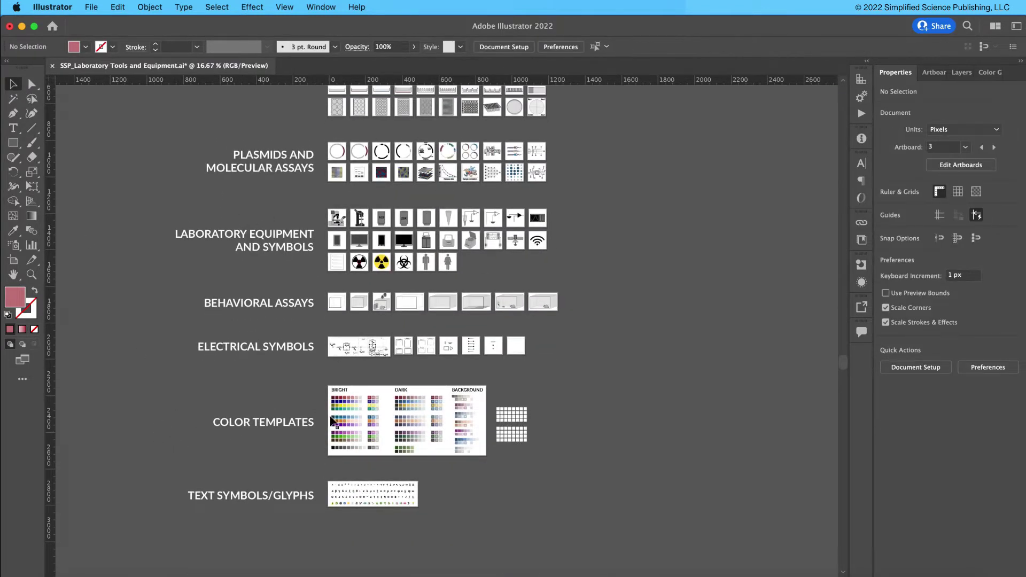
left_click(340, 406)
key("super+equal")
key("super+equal")
key("super+equal")
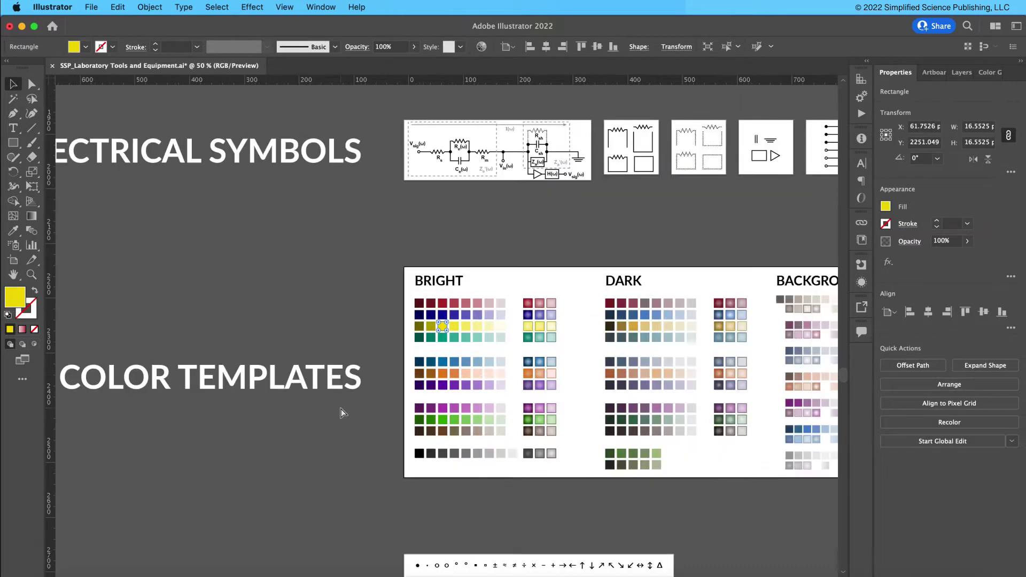
key("super+equal")
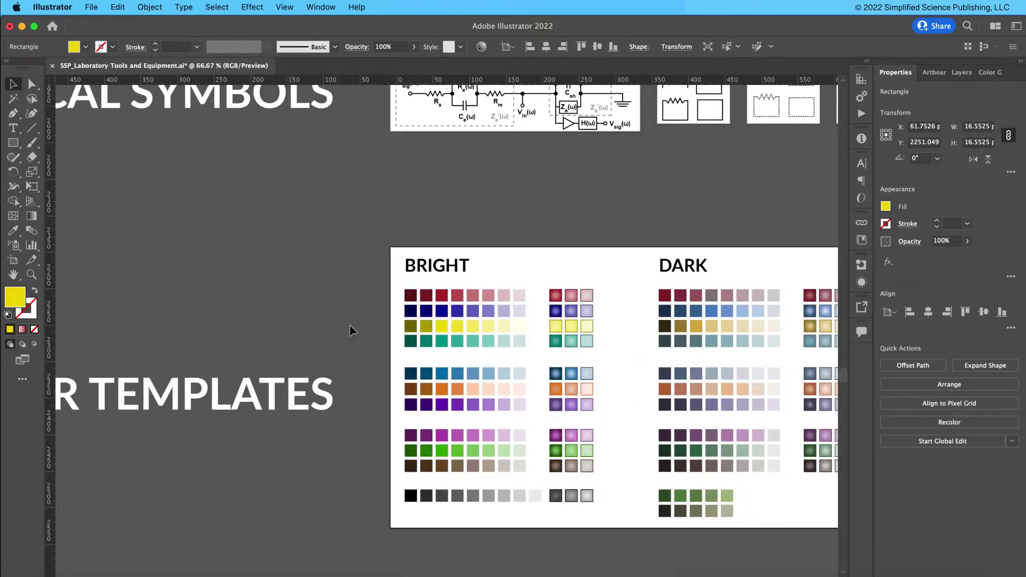
left_click(364, 268)
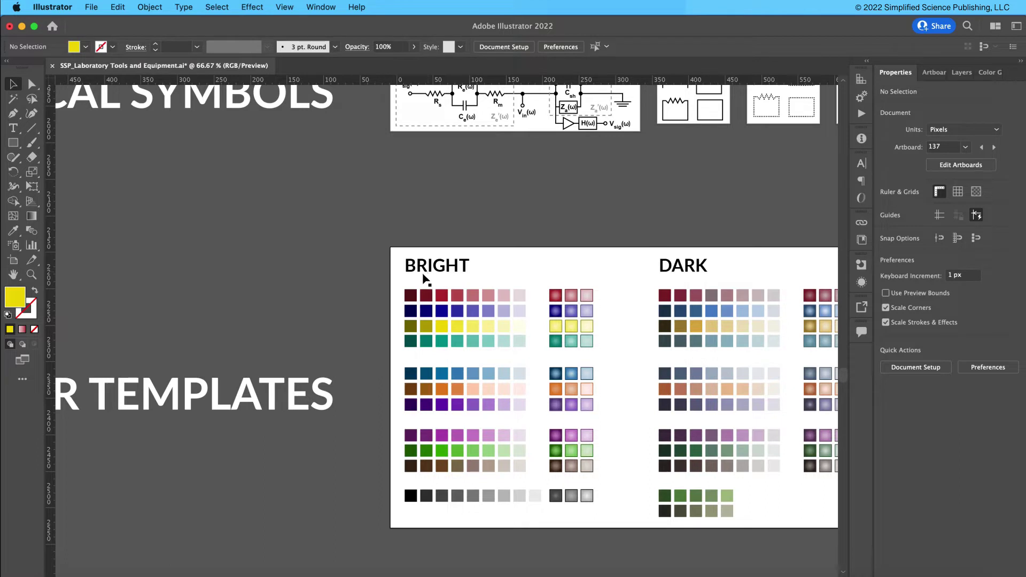
Highlight the upper four rows of main Bright swatches, followed by the three-row blue, orange and purple block.
left_click_drag(392, 291, 530, 353)
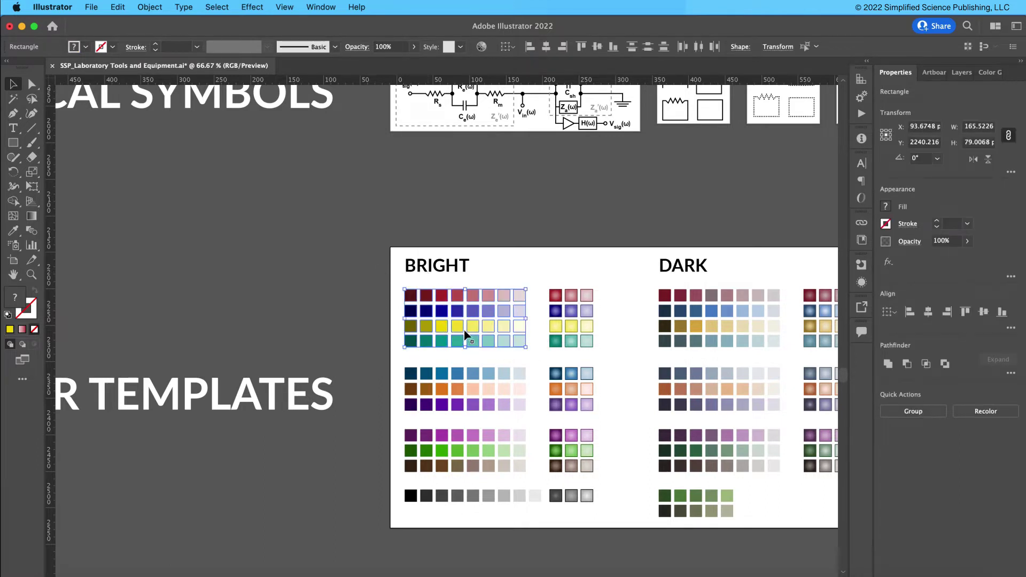
left_click_drag(507, 402, 530, 416)
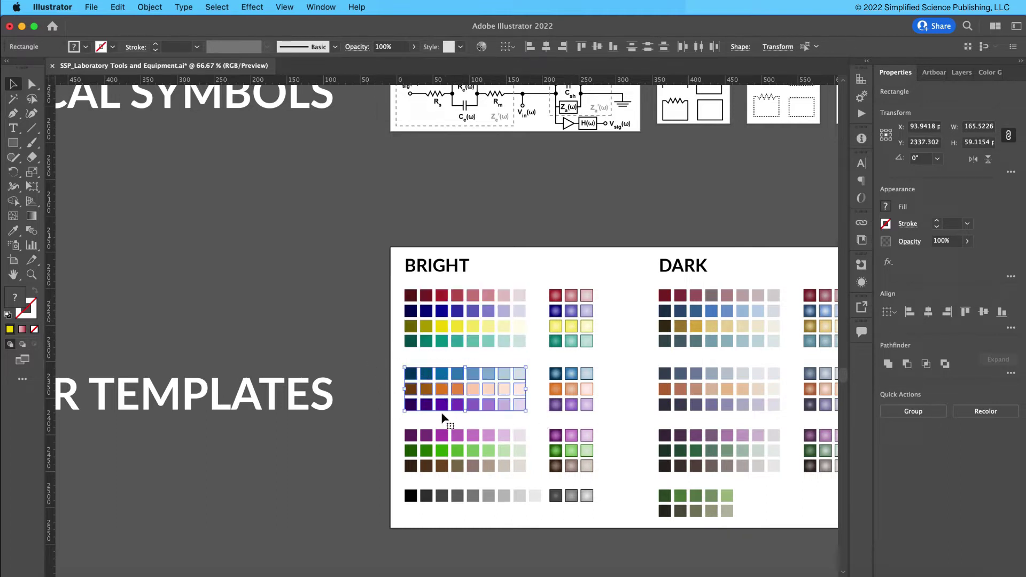
left_click(389, 416)
Cut the entire Bright palette with its heading from Color Templates and paste it in the empty space beside the Gradient 1 artboard.
left_click_drag(382, 256, 609, 531)
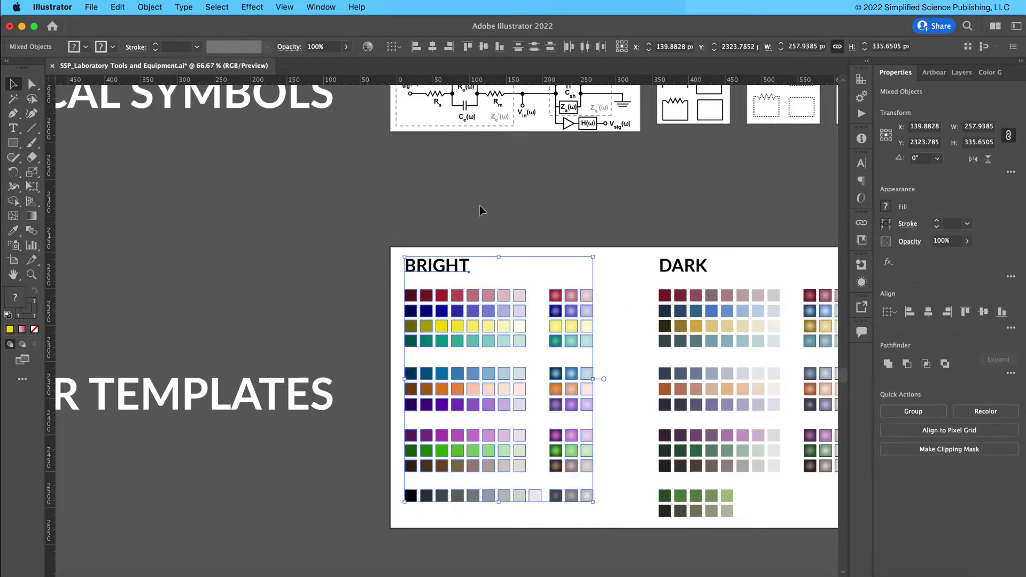
scroll(424, 258, "up", 10)
scroll(424, 257, "up", 15)
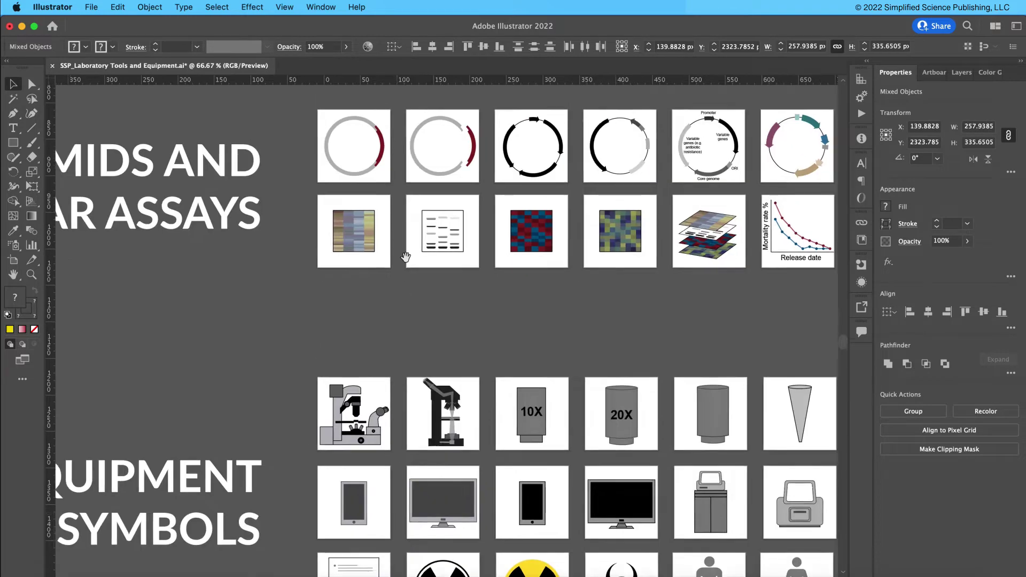
scroll(427, 465, "up", 15)
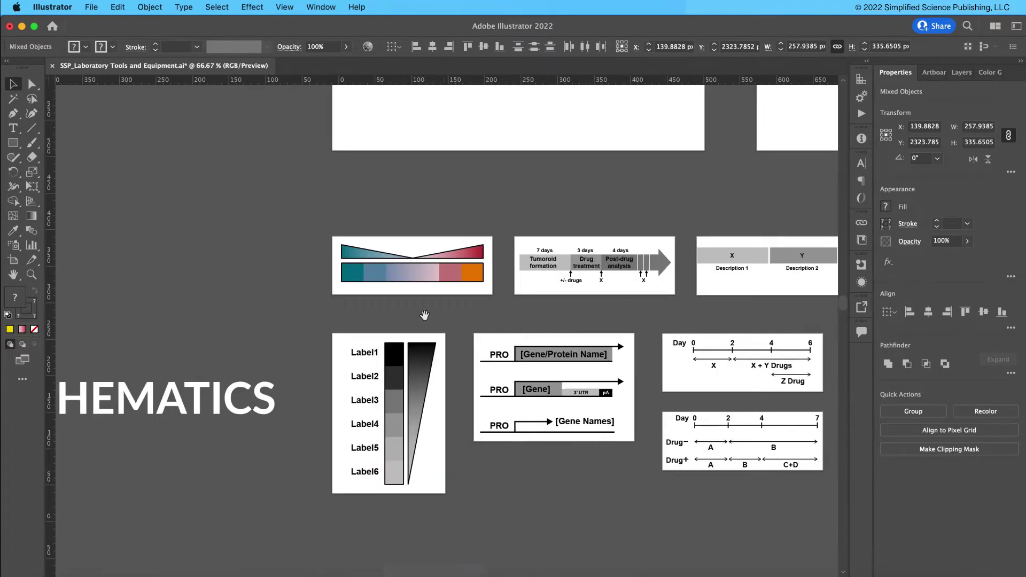
key("super+x")
key("super+v")
left_click_drag(420, 261, 192, 154)
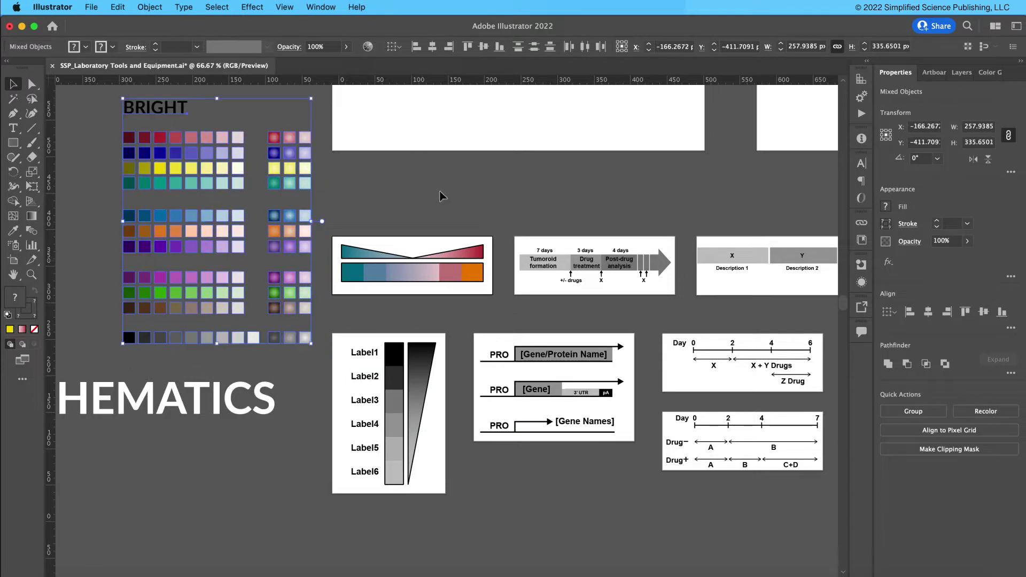
Recolor the end rectangle of the gradient bar with an orange sampled from the Bright palette using the Eyedropper tool.
left_click(474, 282)
double_click(474, 282)
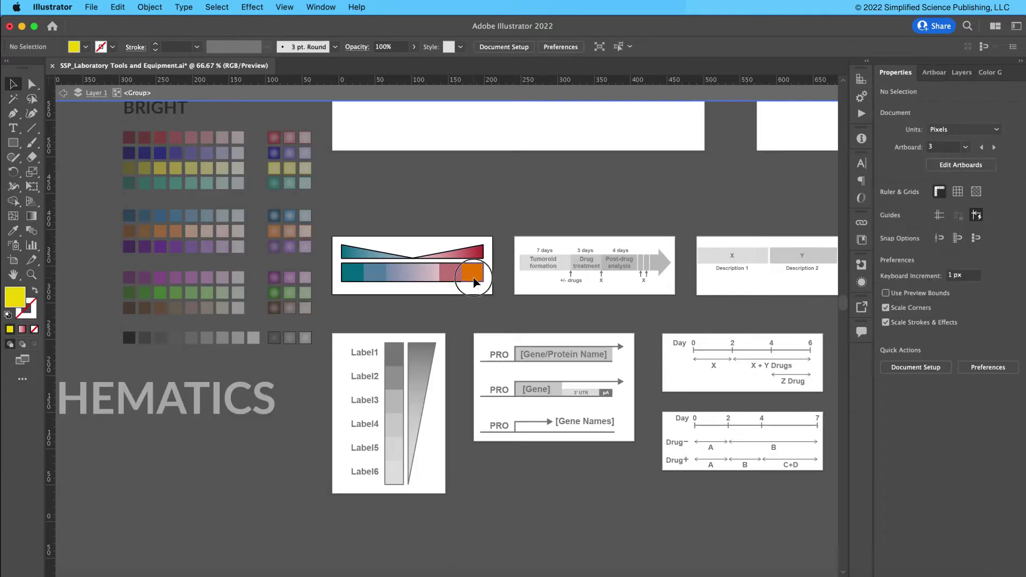
left_click(474, 282)
key("Escape")
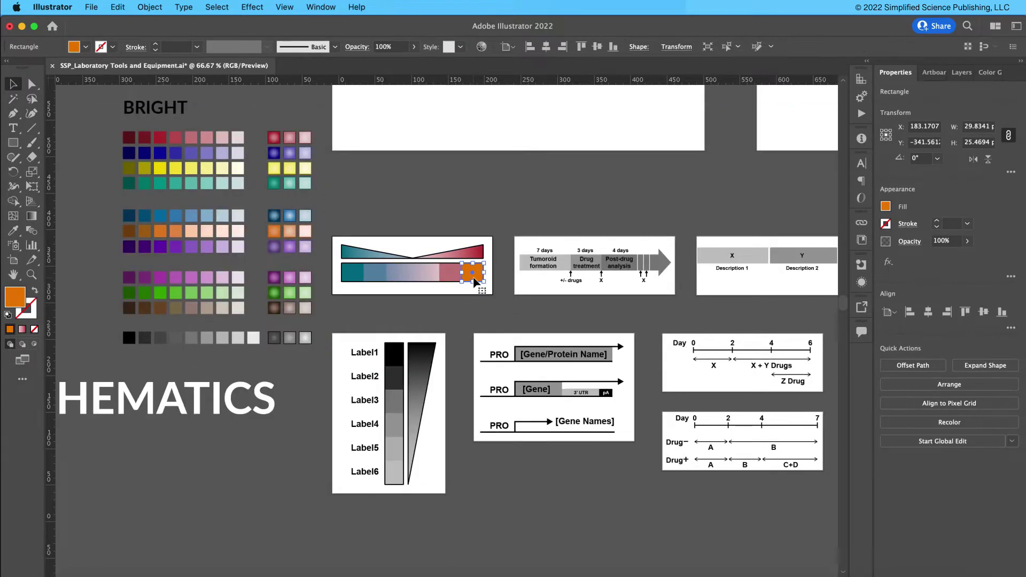
key("i")
left_click(12, 234)
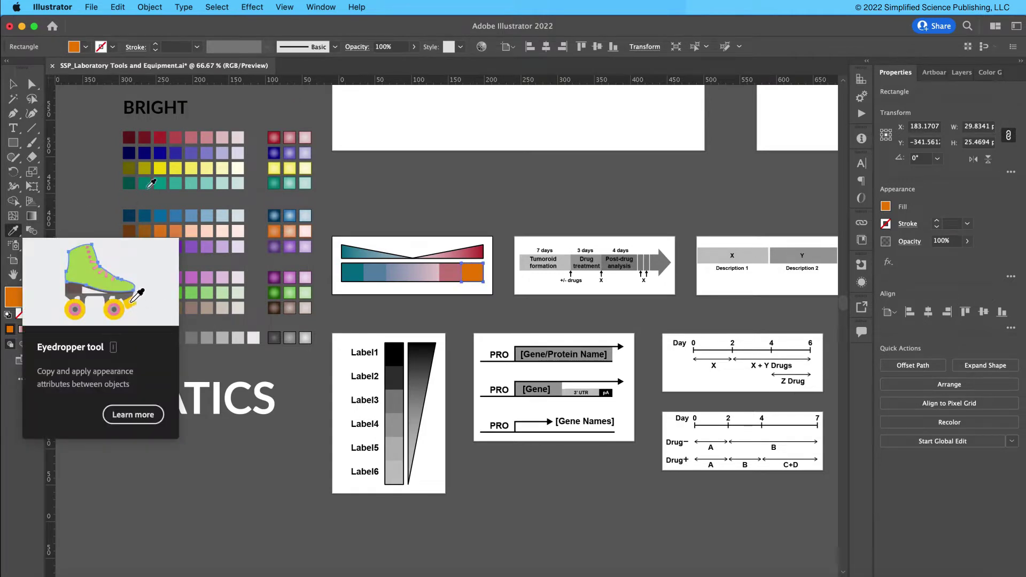
key("v")
left_click(442, 222)
Recolor the pink rectangle next to the orange end with the light orange swatch sampled from the Bright palette.
left_click(451, 279)
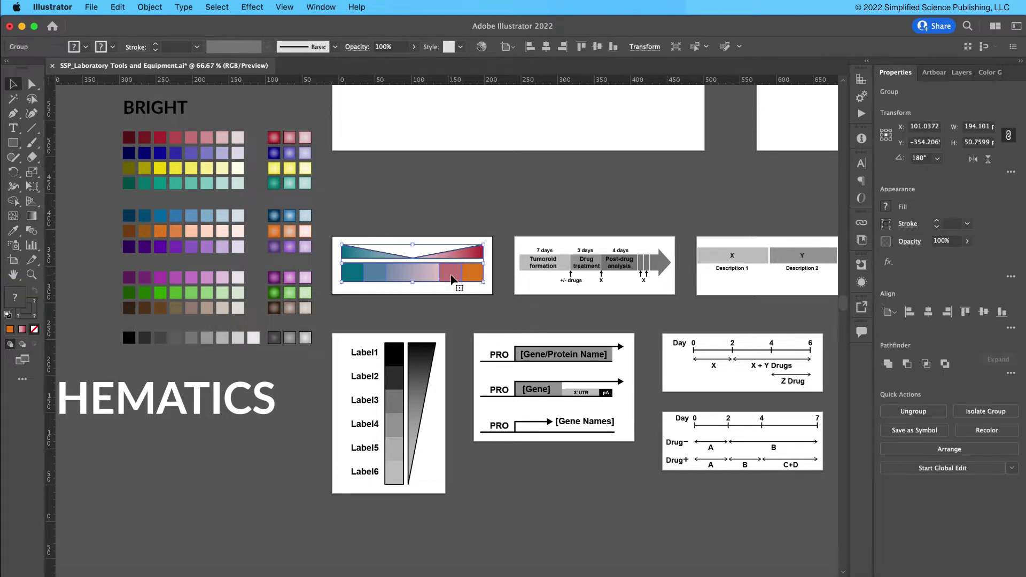
left_click(455, 223)
left_click(452, 274)
key("i")
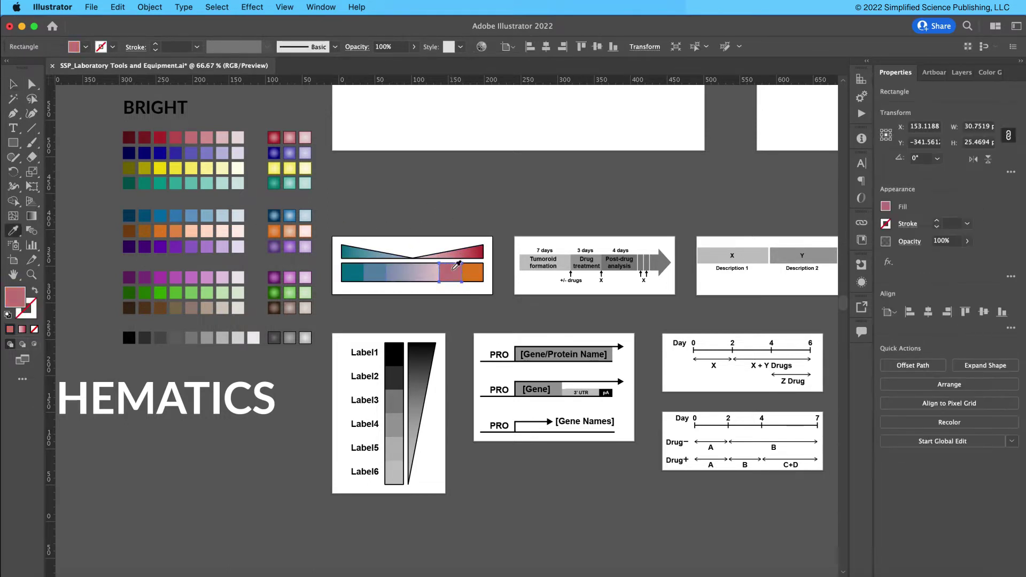
left_click(208, 230)
key("v")
left_click(391, 209)
Change the pink end stop of the bar's middle gradient rectangle to the pale orange swatch sampled from the Bright palette.
left_click(429, 279)
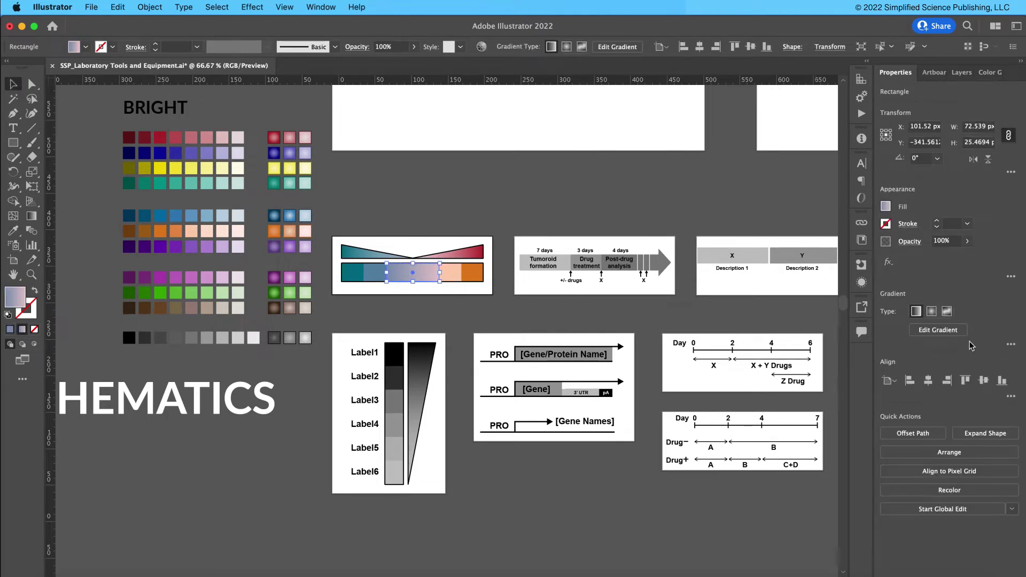
left_click(957, 330)
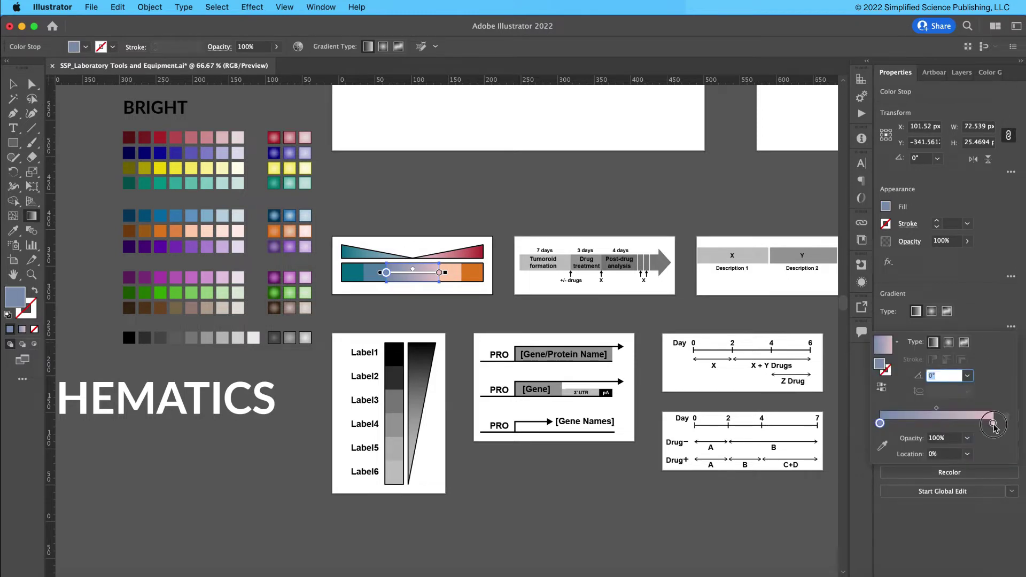
left_click(992, 423)
left_click(883, 446)
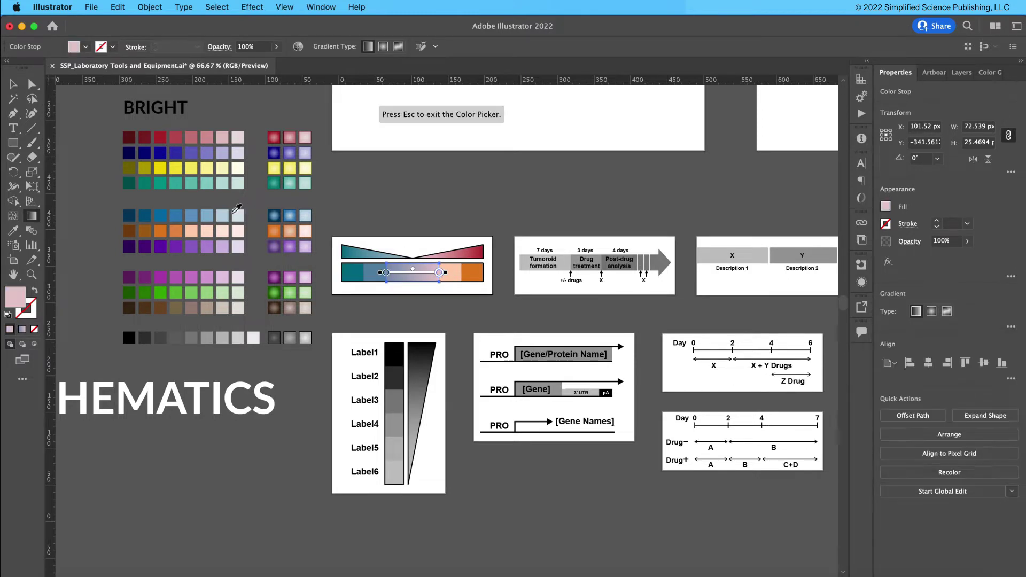
left_click(221, 231)
key("v")
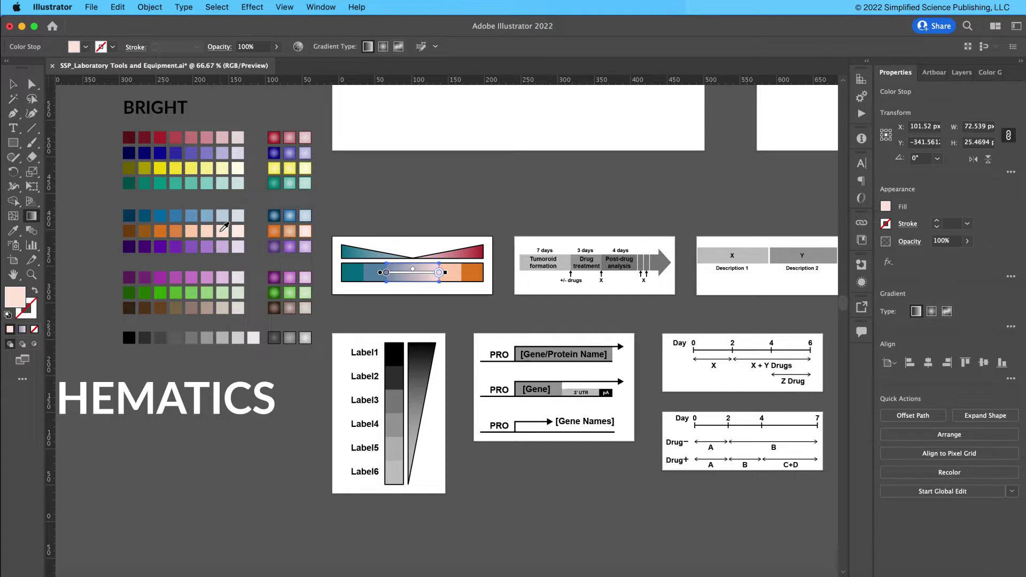
key("ctrl+shift+a")
Change the dark red gradient stop of the pink-to-red wedge to the orange swatch sampled from the Bright palette.
left_click(478, 257)
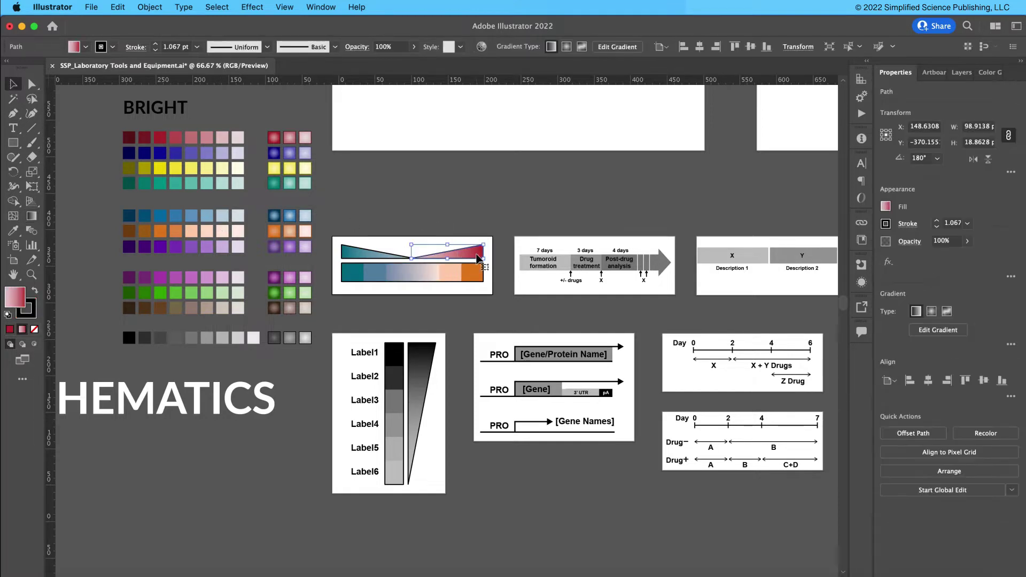
left_click(941, 334)
left_click(1010, 326)
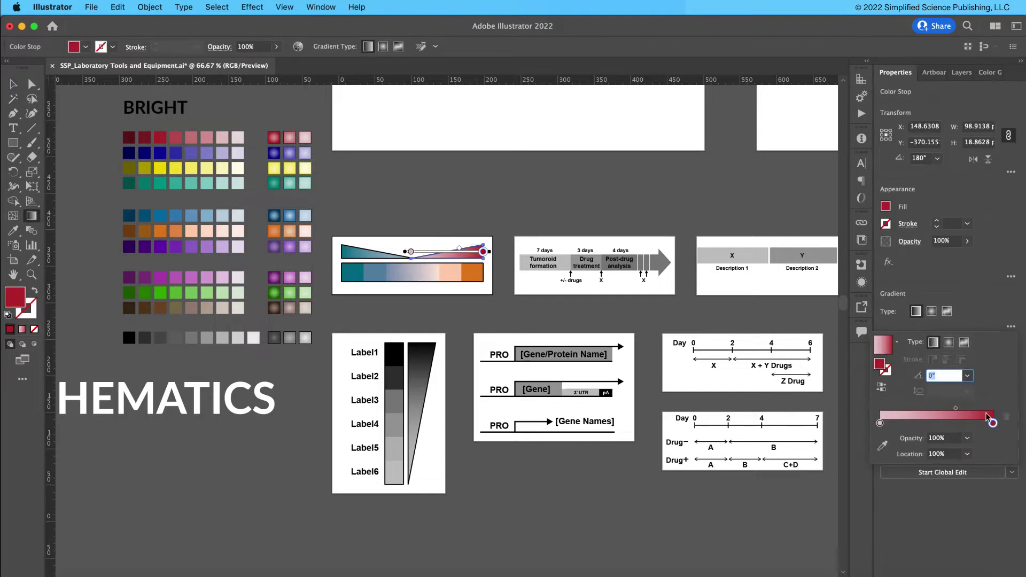
left_click(881, 447)
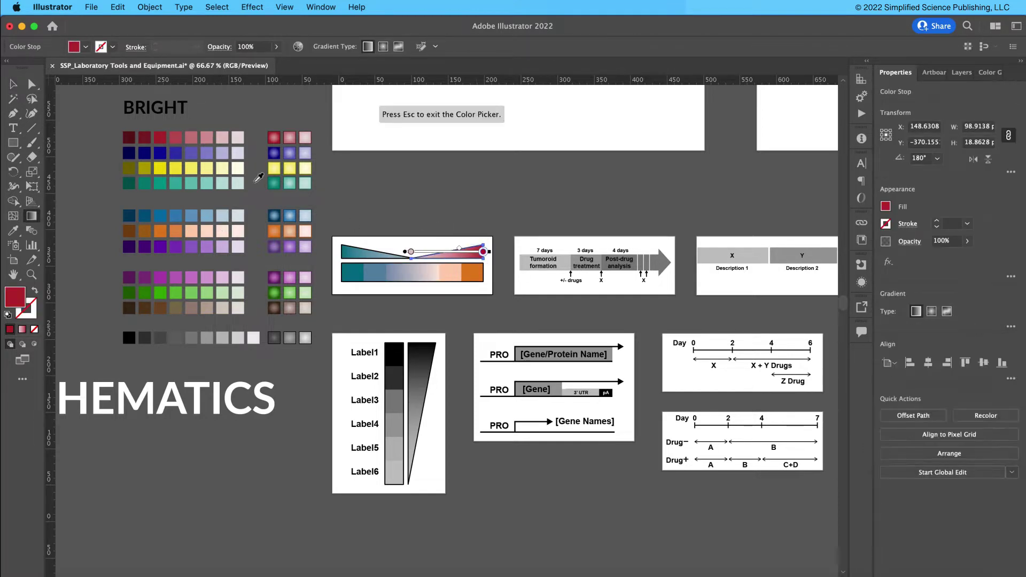
left_click(162, 231)
Change the same wedge's light pink gradient stop to the pale orange swatch sampled from the Bright palette.
left_click(1010, 326)
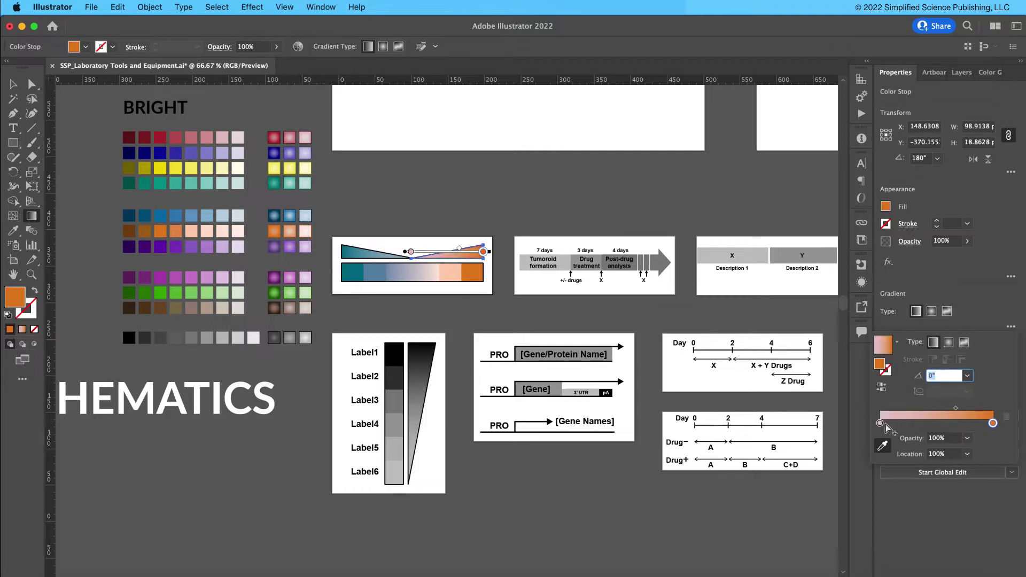
left_click(879, 429)
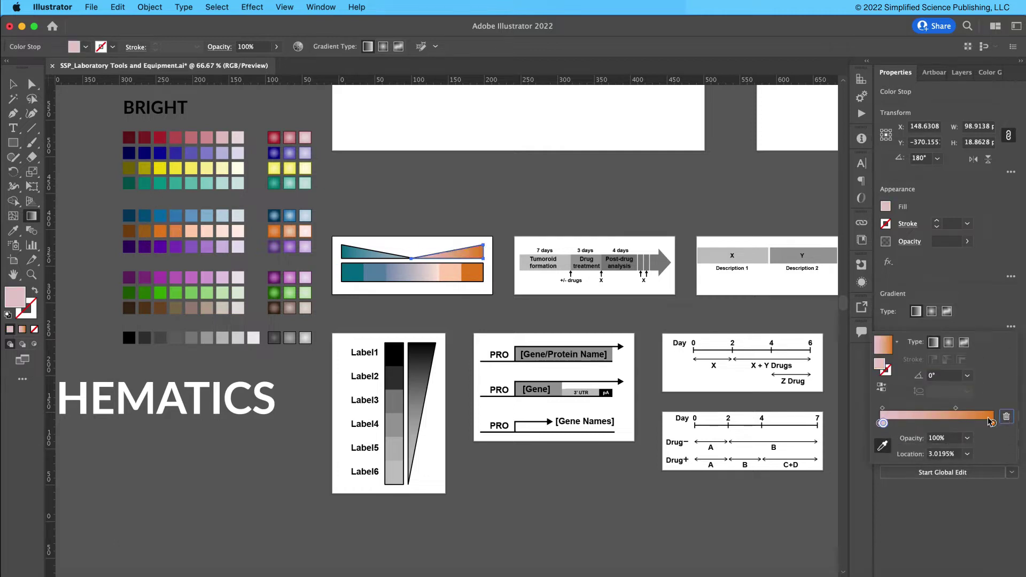
left_click(880, 424)
left_click(881, 447)
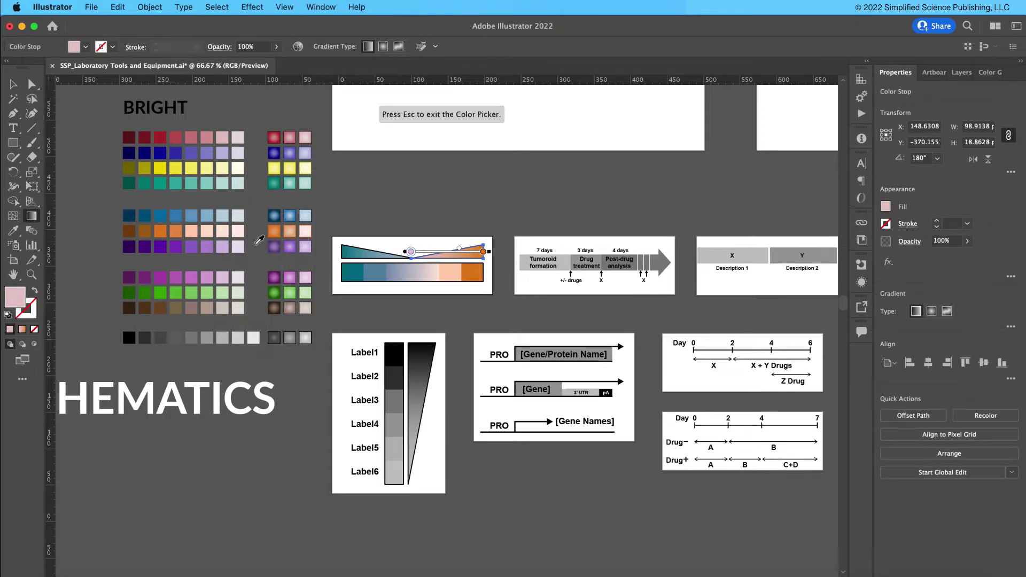
left_click(228, 230)
key("super+shift+a")
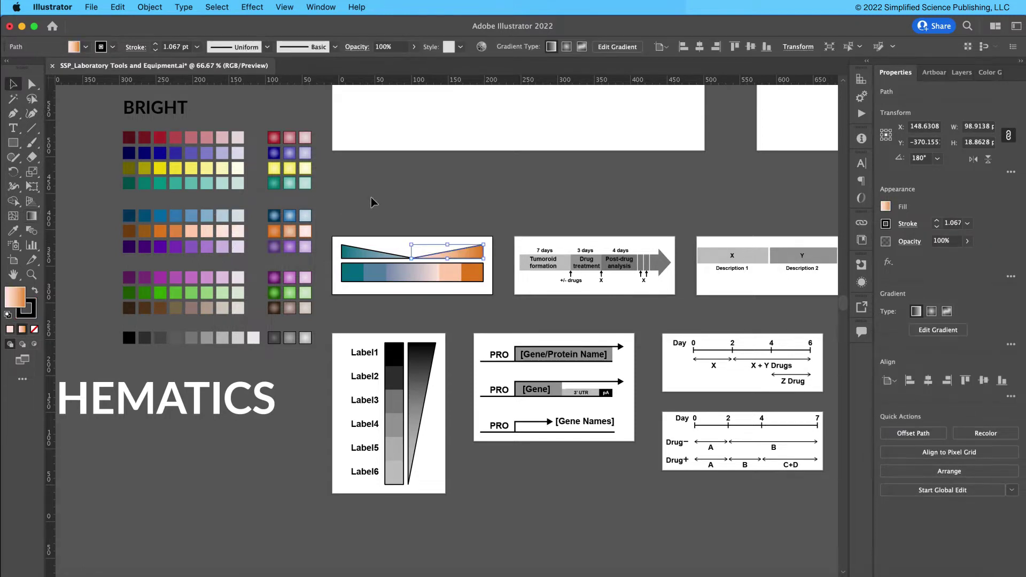
Highlight the main blue, orange and purple swatch rows of the Bright palette.
left_click_drag(107, 216, 251, 256)
left_click(460, 192)
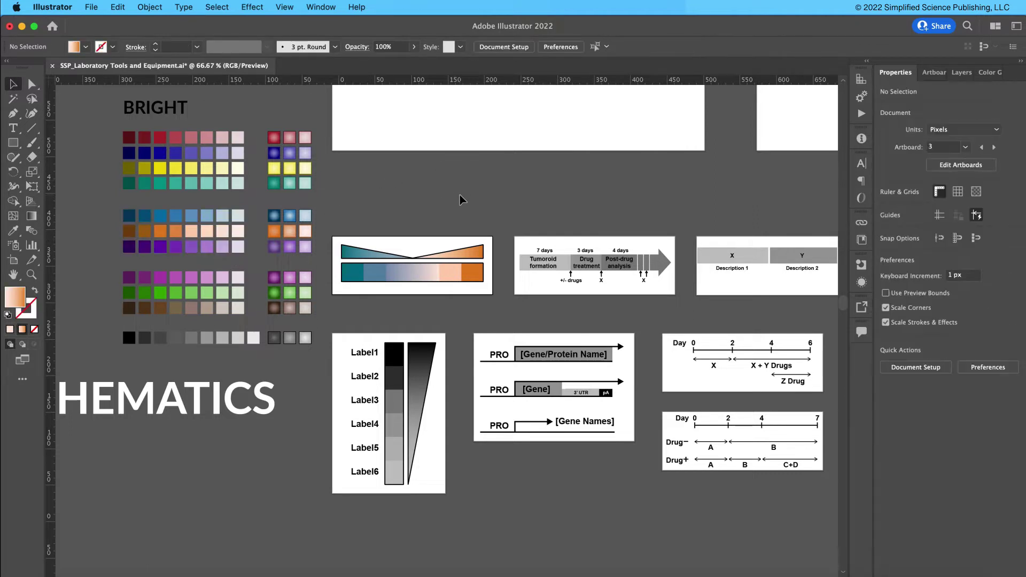
Stretch the orange end of the wedge and gradient bar outward to an overall width of 204.101 px using Direct Selection.
key("a")
left_click_drag(470, 235, 495, 295)
key("shift+Right")
key("shift+Right")
key("shift+Right")
key("shift+Right")
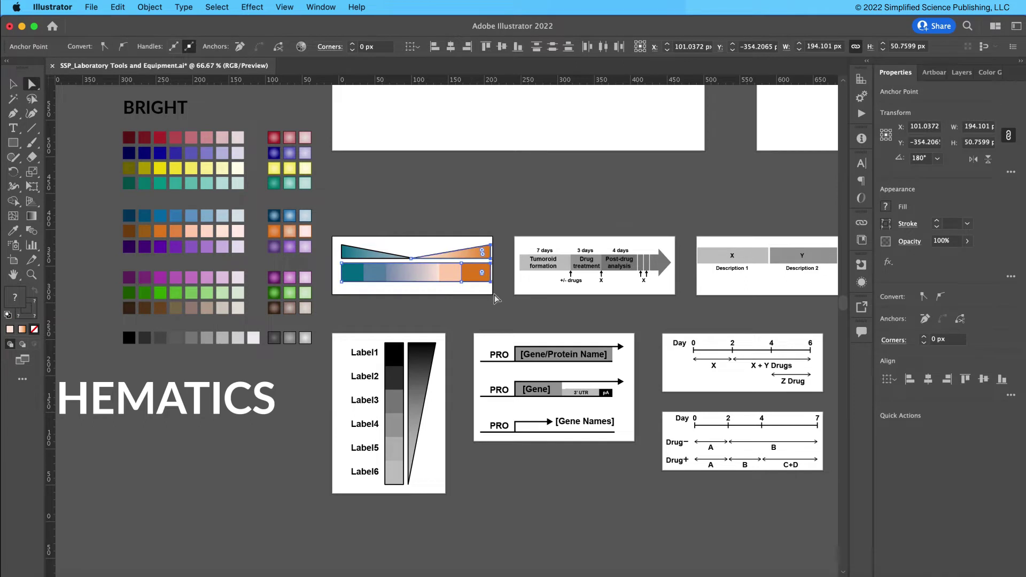
key("shift+Right")
key("shift+Right")
key("shift+Right")
key("shift+Right")
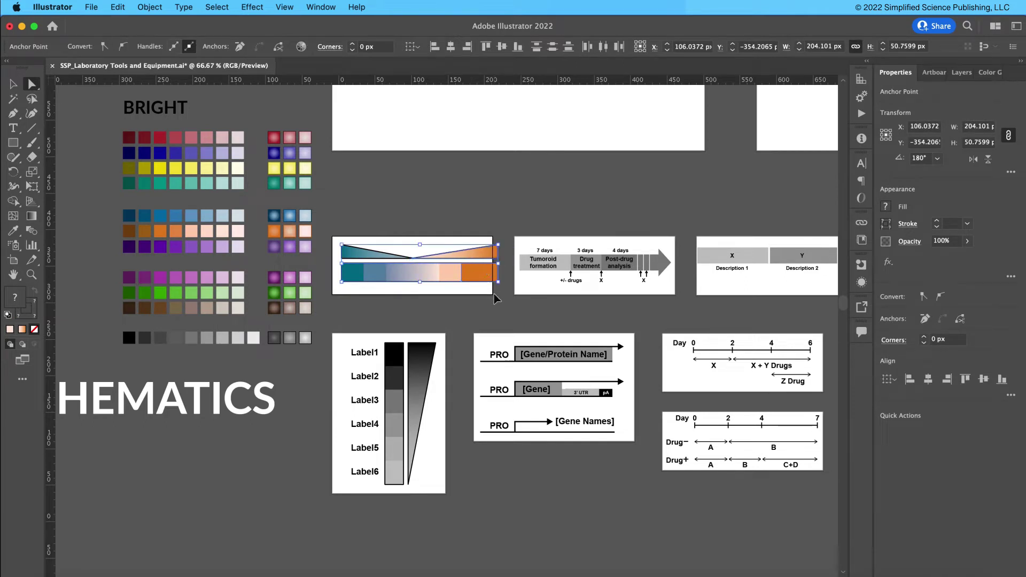
Move the orange end points back inward to their original position inside the artboard and deselect them.
key("shift+Left")
key("shift+Left")
key("shift+Left")
key("shift+Left")
key("shift+Left")
key("v")
left_click(496, 202)
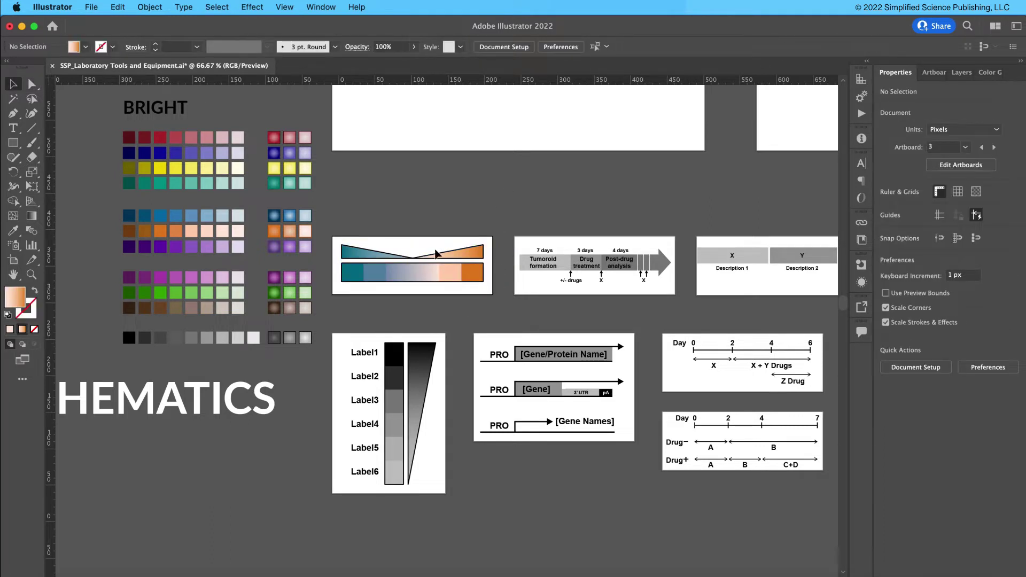
Examine the anchor points of the orange wedge with the Direct Selection tool.
key("a")
left_click(485, 249)
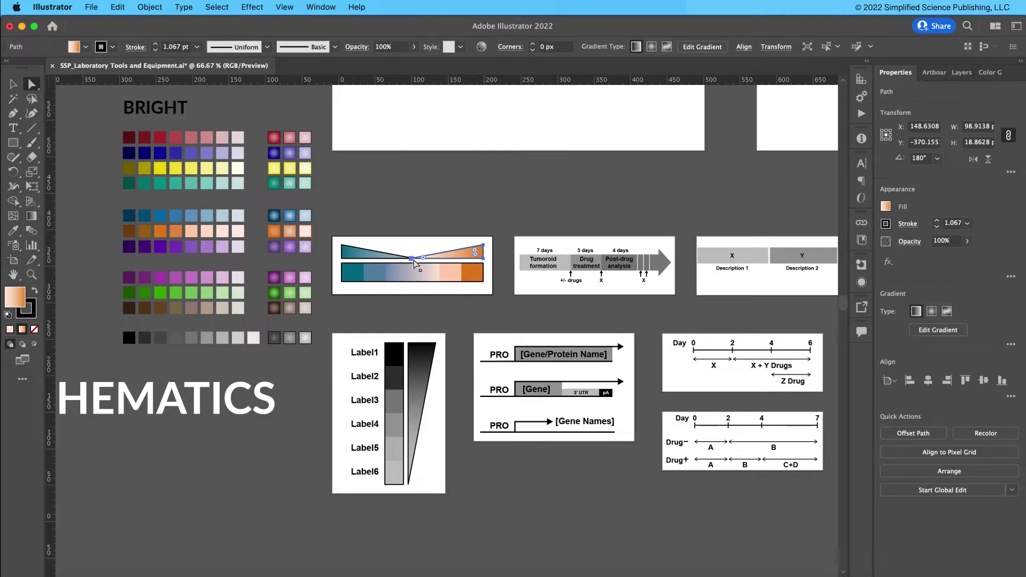
left_click(518, 191)
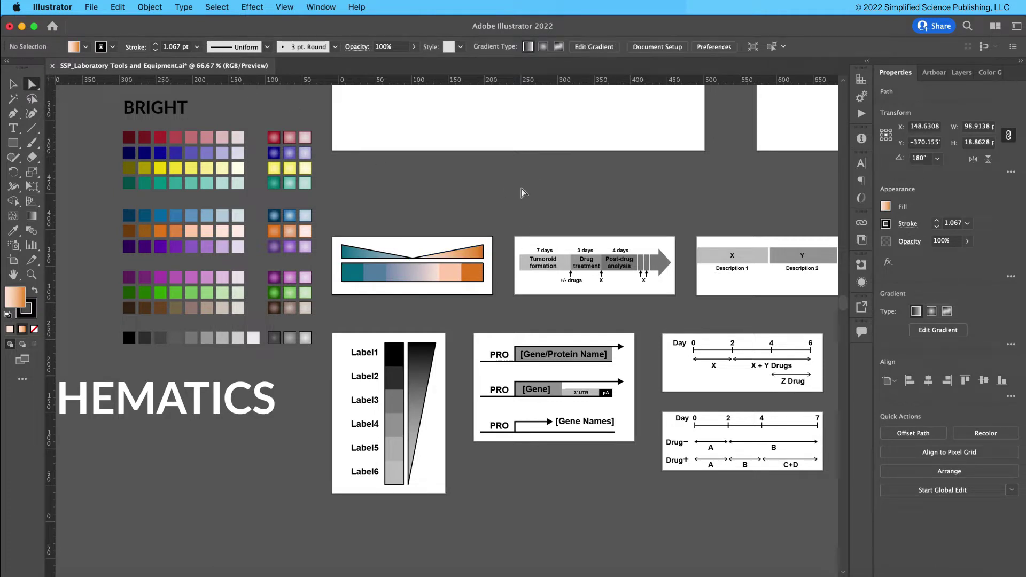
key("v")
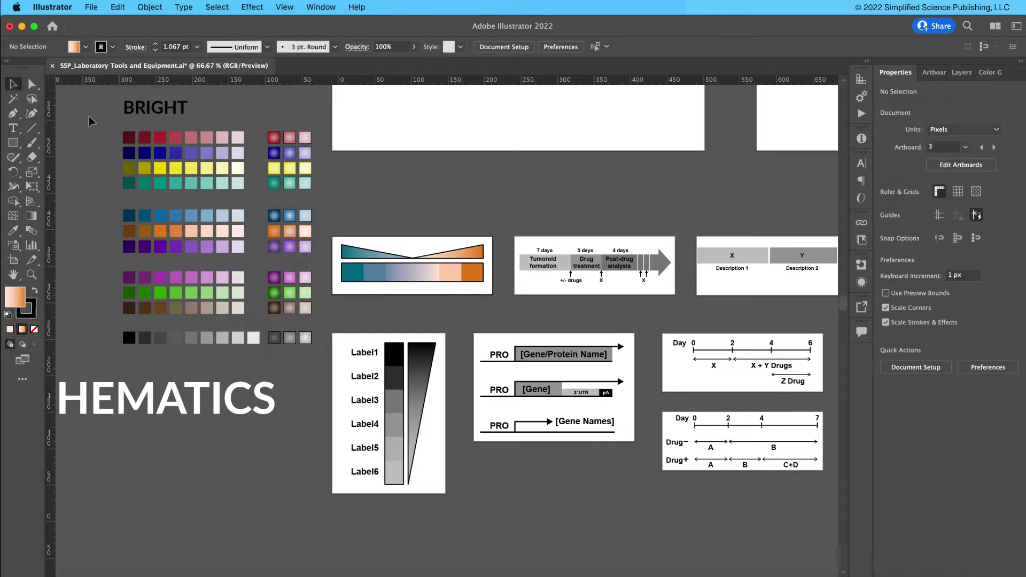
Examine the artboards in the Laboratory Tools section, from the syringes and tubes to the dishes and plates.
key("ctrl+minus")
key("ctrl+minus")
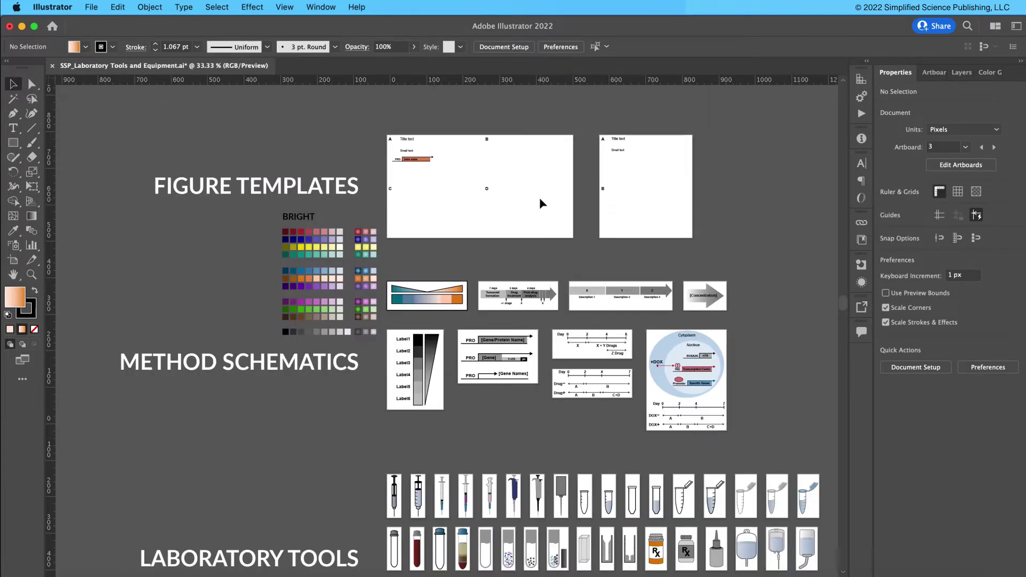
scroll(542, 201, "down", 5)
left_click_drag(543, 232, 544, 182)
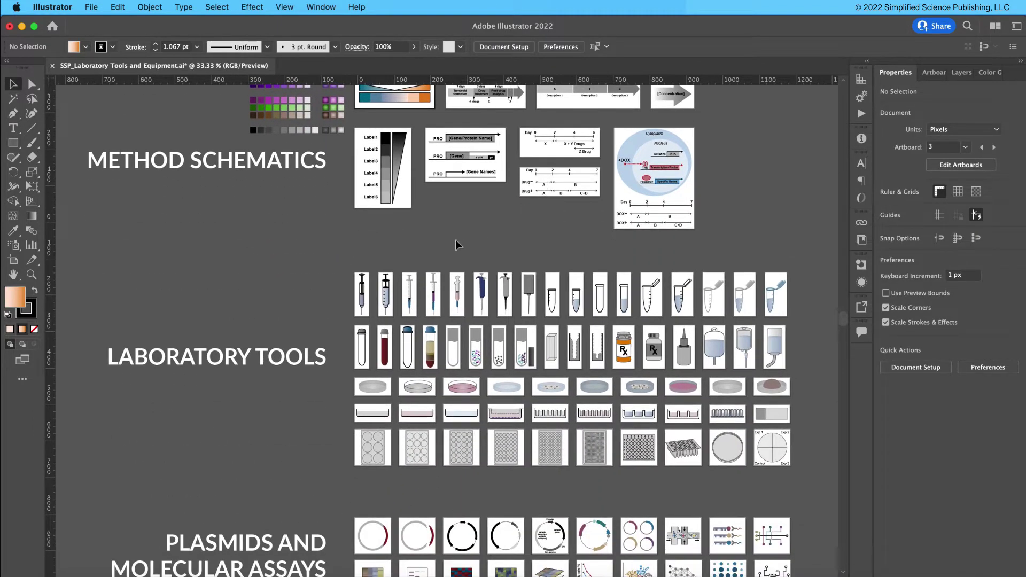
left_click(247, 362)
key("ctrl+plus")
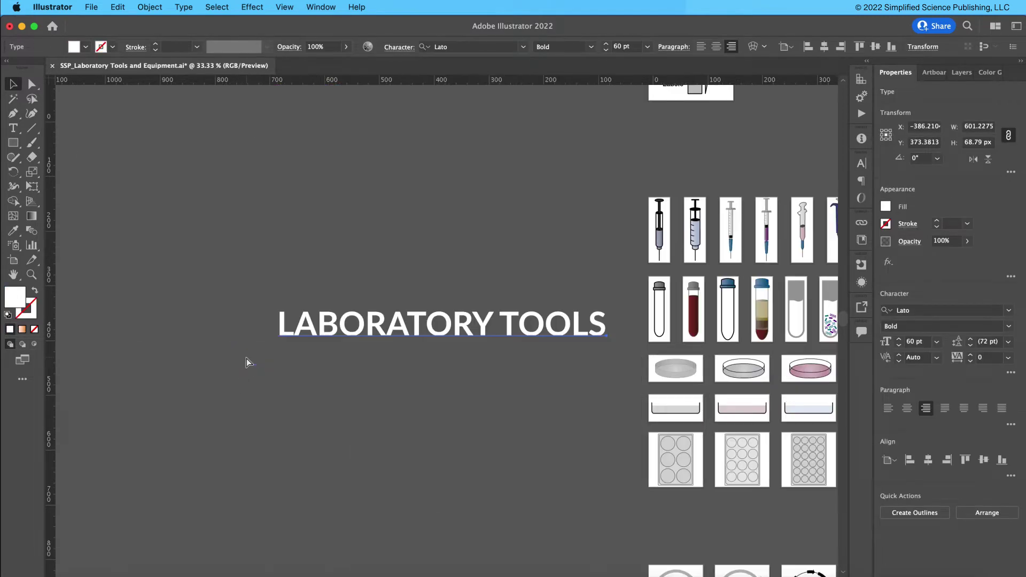
scroll(410, 399, "right", 10)
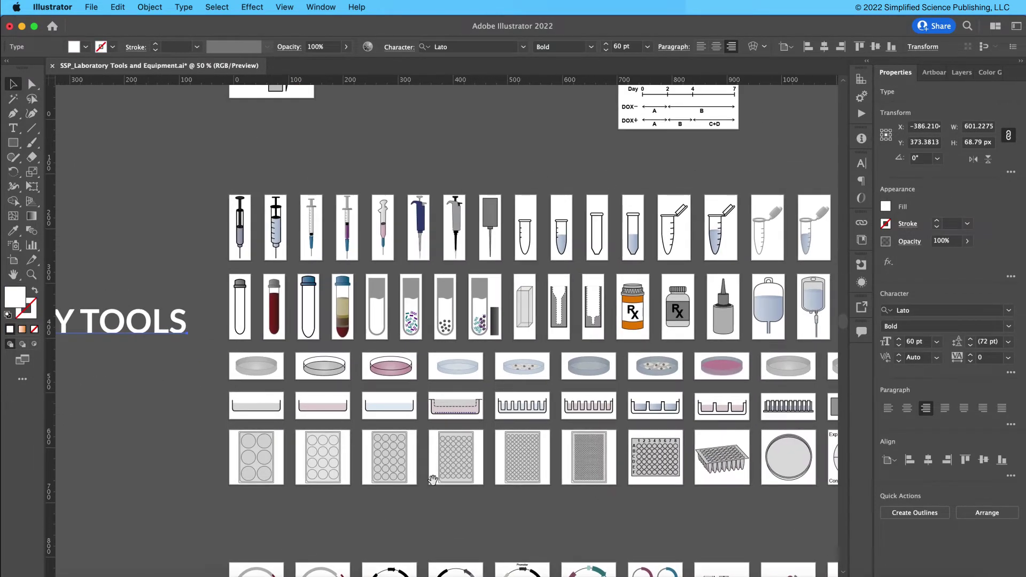
scroll(381, 520, "right", 2)
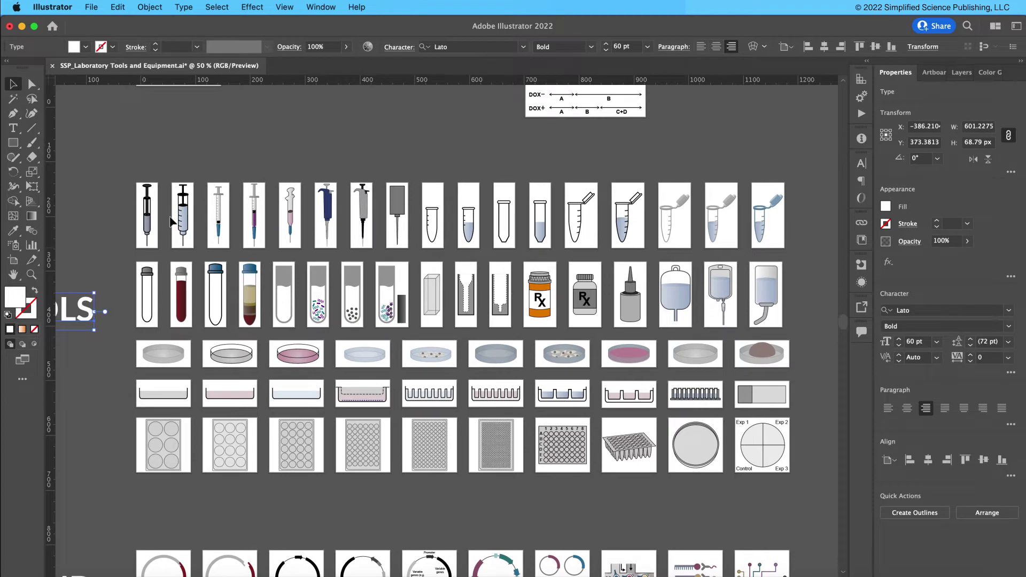
Isolate the group of the second syringe in Laboratory Tools and bring it into close view.
left_click(188, 227)
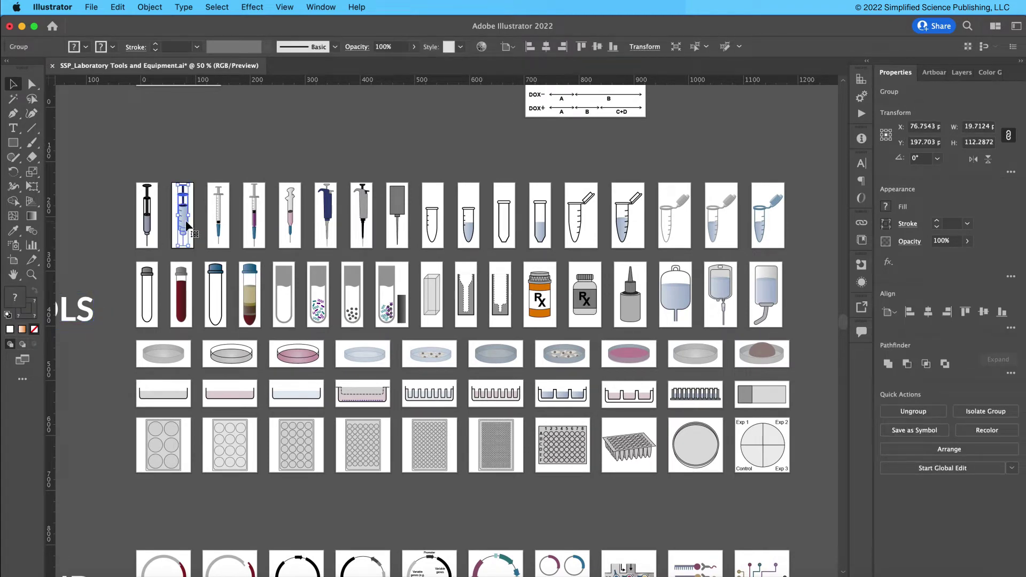
double_click(186, 223)
left_click(186, 223)
key("super+equal")
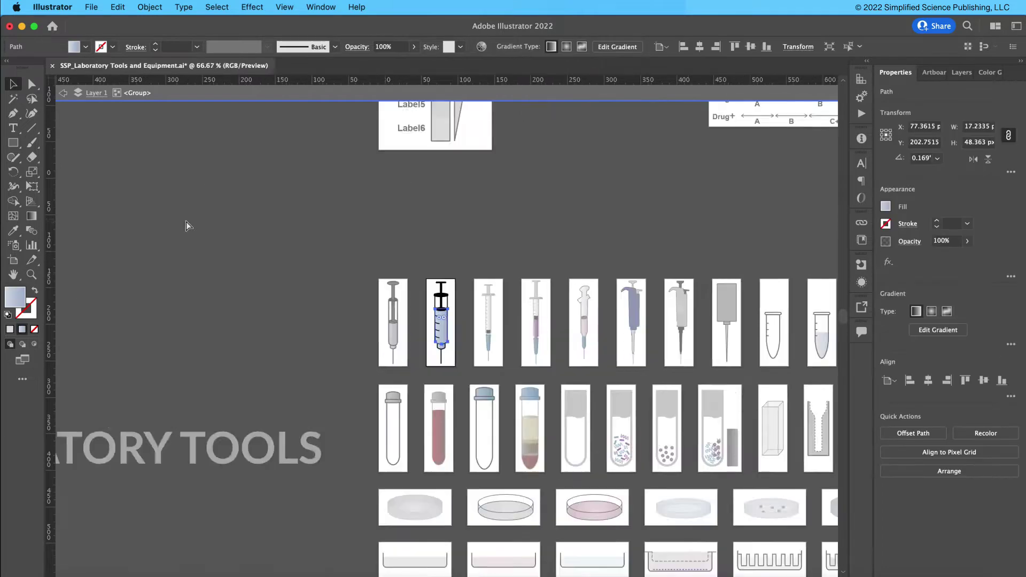
key("super+equal")
key("super+equal")
key("super+equal")
Select the syringe's plunger rod and expand its group in the layer list to examine the component paths.
left_click(372, 158)
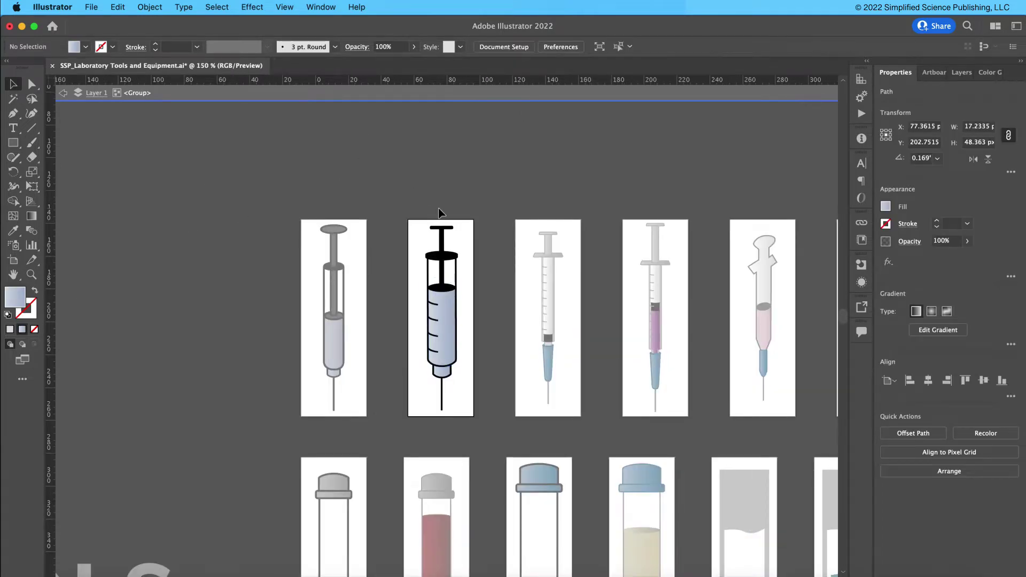
left_click(448, 258)
left_click(961, 72)
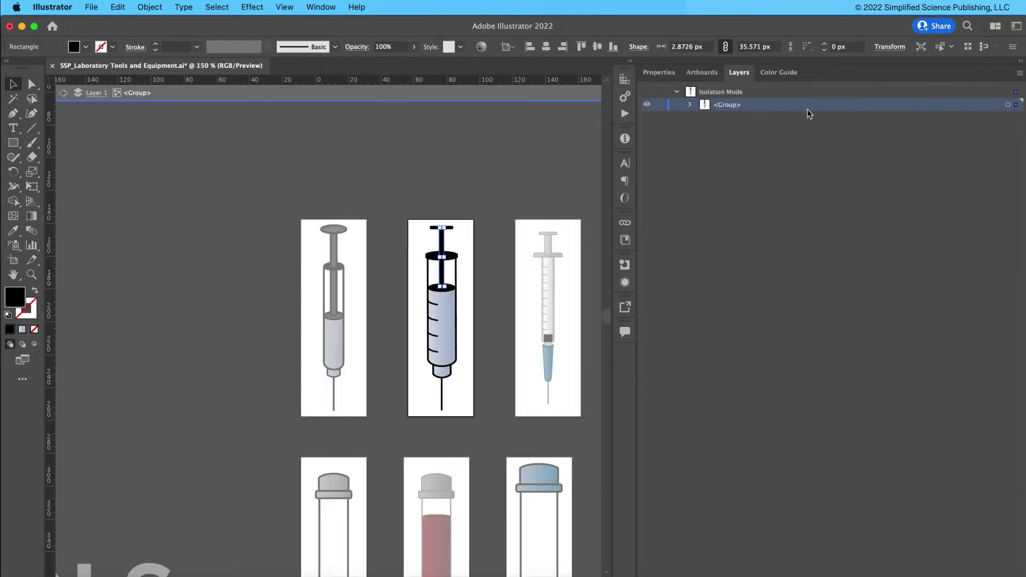
left_click(691, 105)
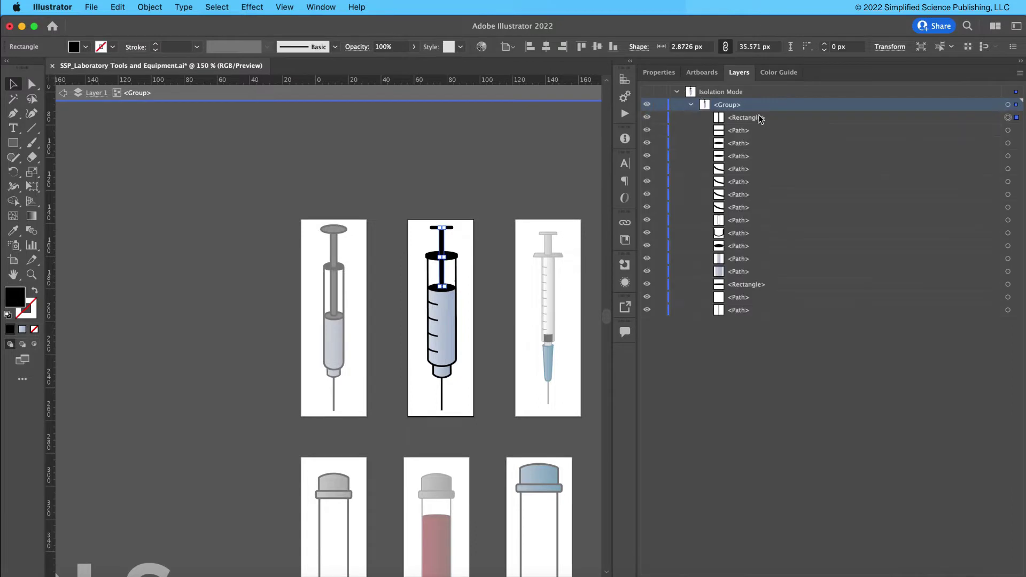
Exit isolation mode and ungroup the second syringe into its separate paths.
double_click(496, 167)
left_click(443, 281)
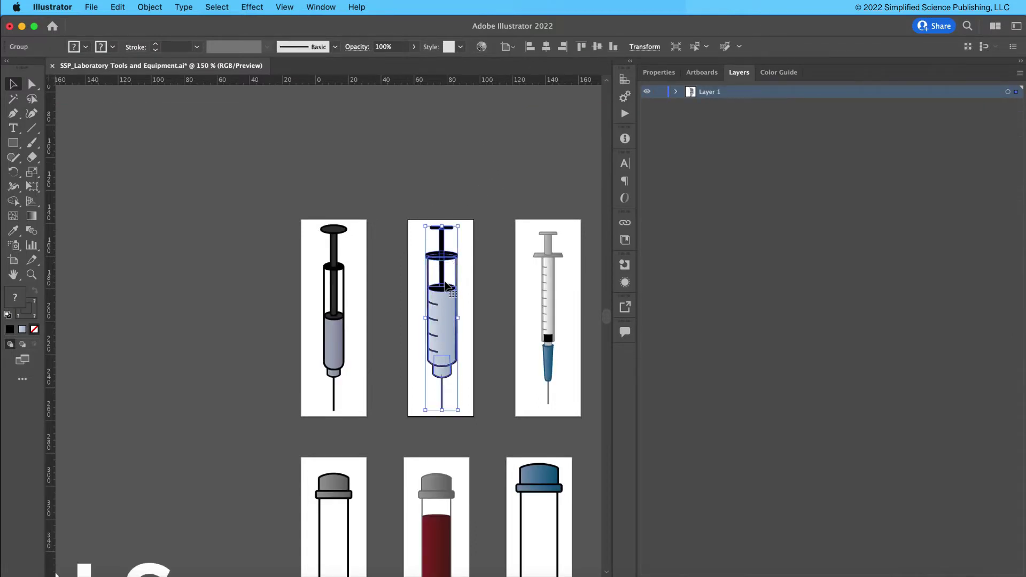
left_click(444, 286)
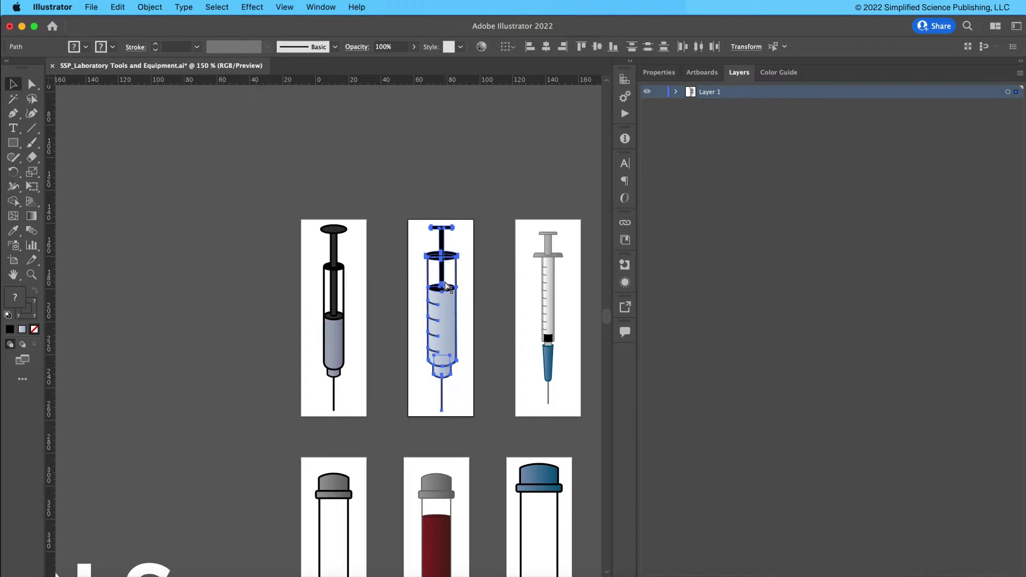
left_click(447, 278)
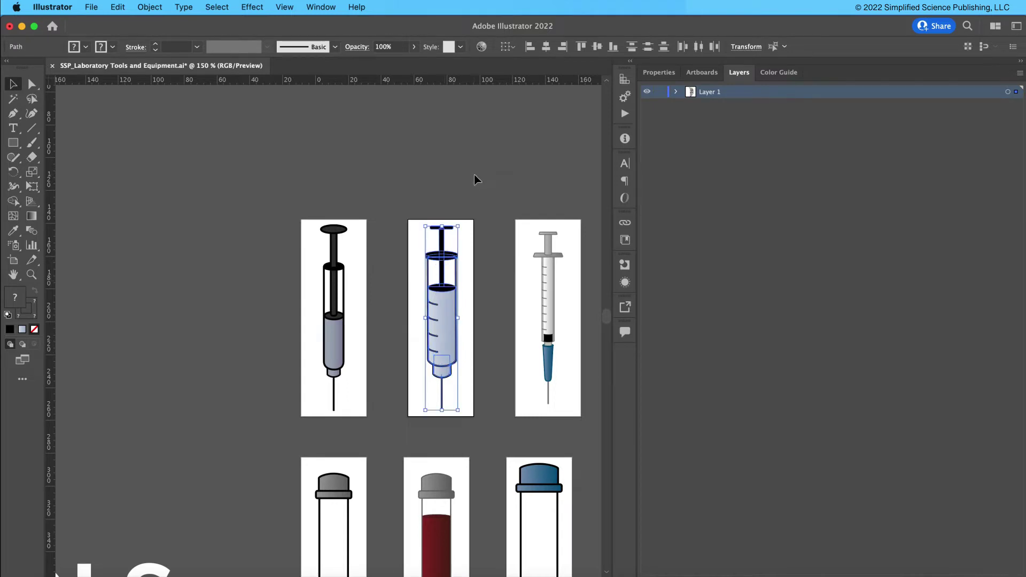
left_click(475, 181)
Remove the uppermost graduation mark from the second syringe's barrel.
left_click(432, 351)
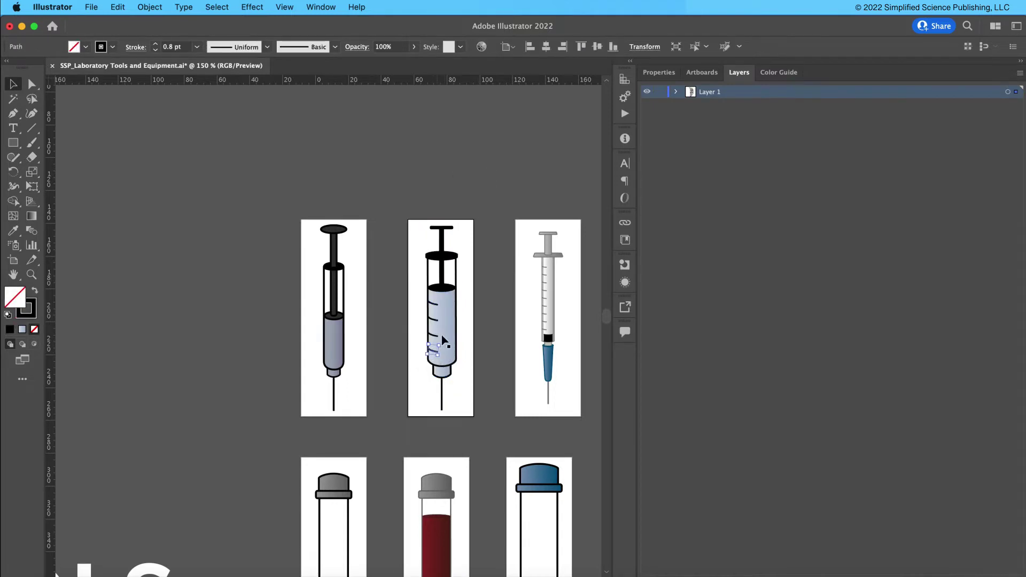
left_click_drag(436, 345, 436, 292)
key("super+shift+a")
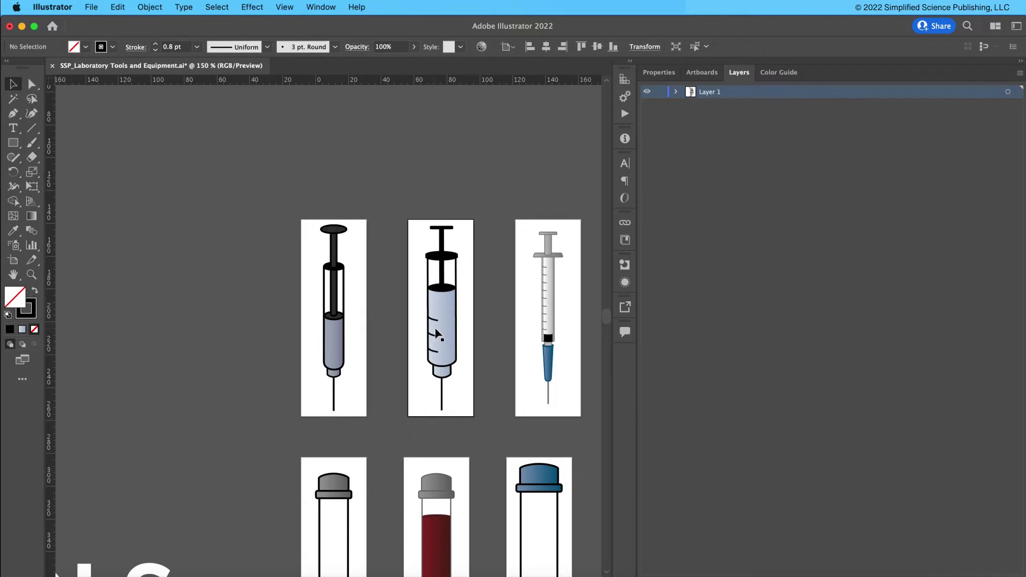
Move the three remaining graduation marks together slightly up the second syringe's barrel and select the blue liquid shape.
left_click(436, 326)
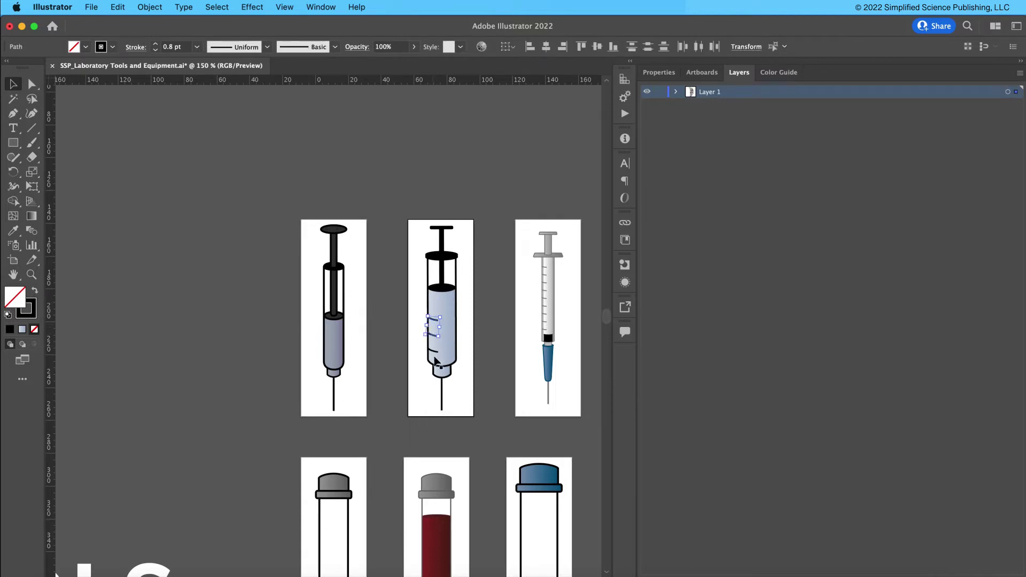
left_click_drag(436, 338, 436, 330)
left_click(447, 305)
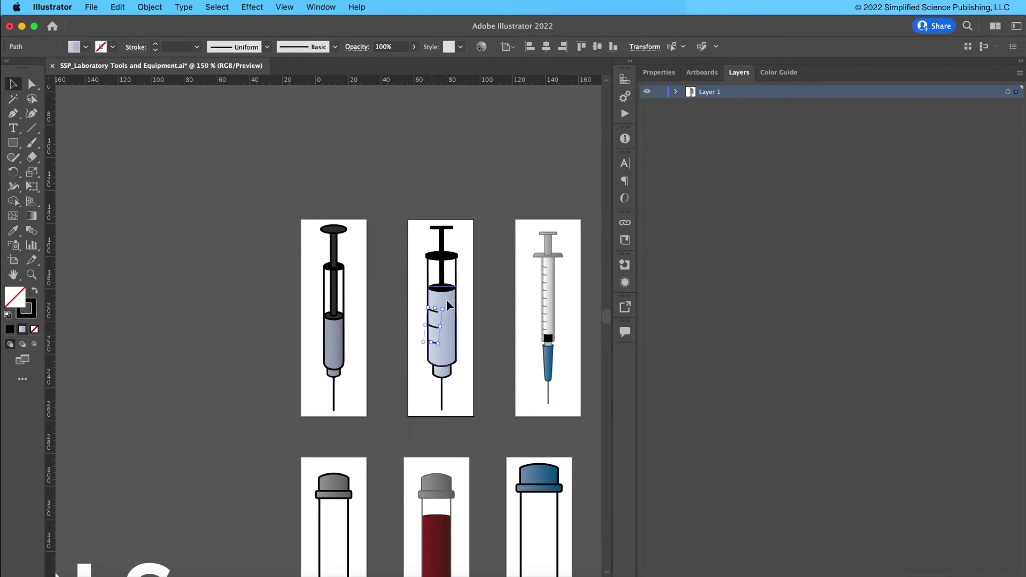
Lower the top edge of the second syringe's liquid to the uppermost graduation mark and add an anchor point at its middle.
left_click_drag(442, 287, 439, 310)
key("plus")
left_click(443, 312)
key("a")
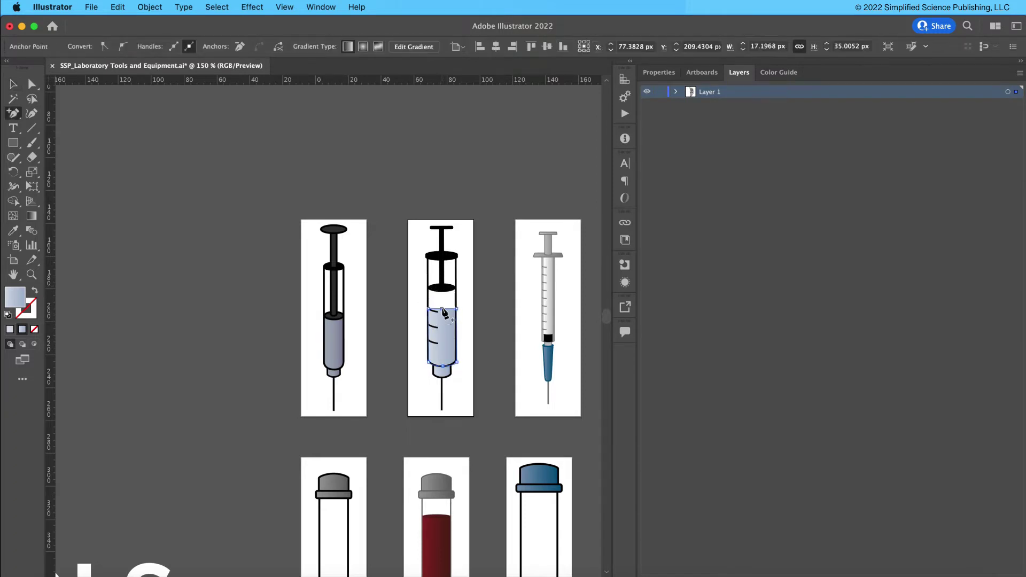
Convert the new anchor point to a smooth point and shift it slightly down, curving the liquid's surface.
left_click(441, 313)
key("shift+c")
left_click_drag(442, 313, 452, 316)
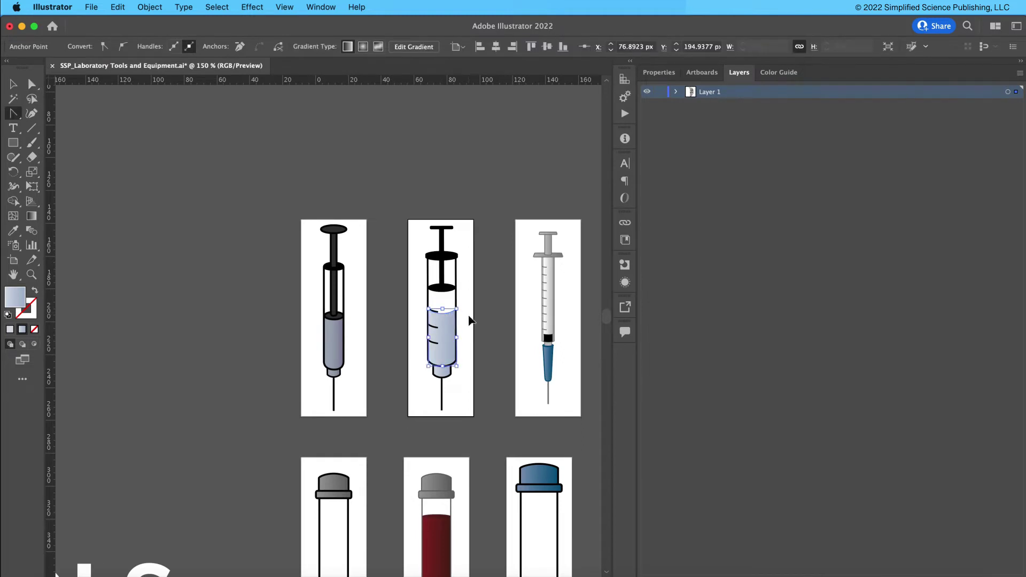
key("a")
left_click(443, 315)
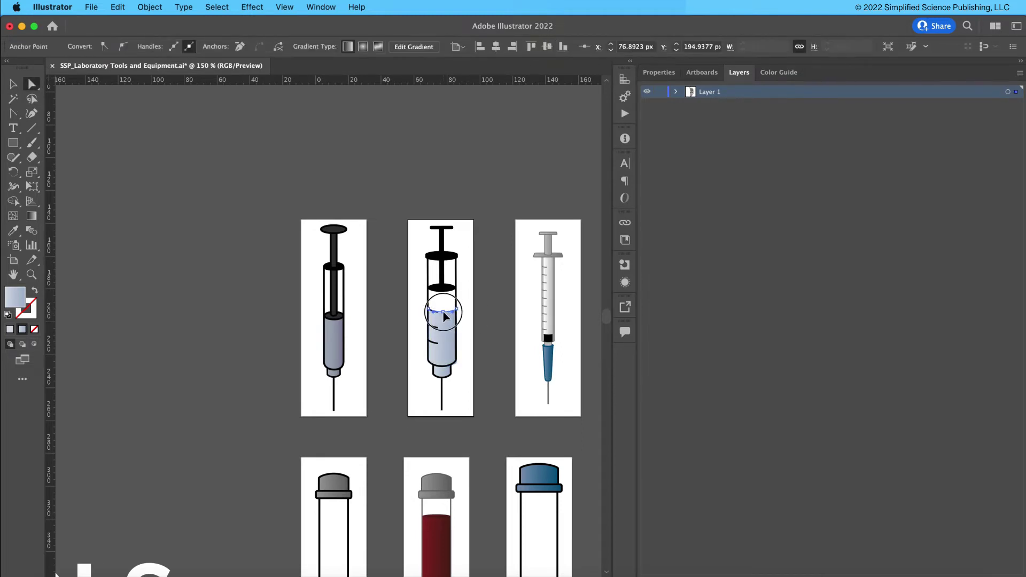
key("v")
left_click(449, 344)
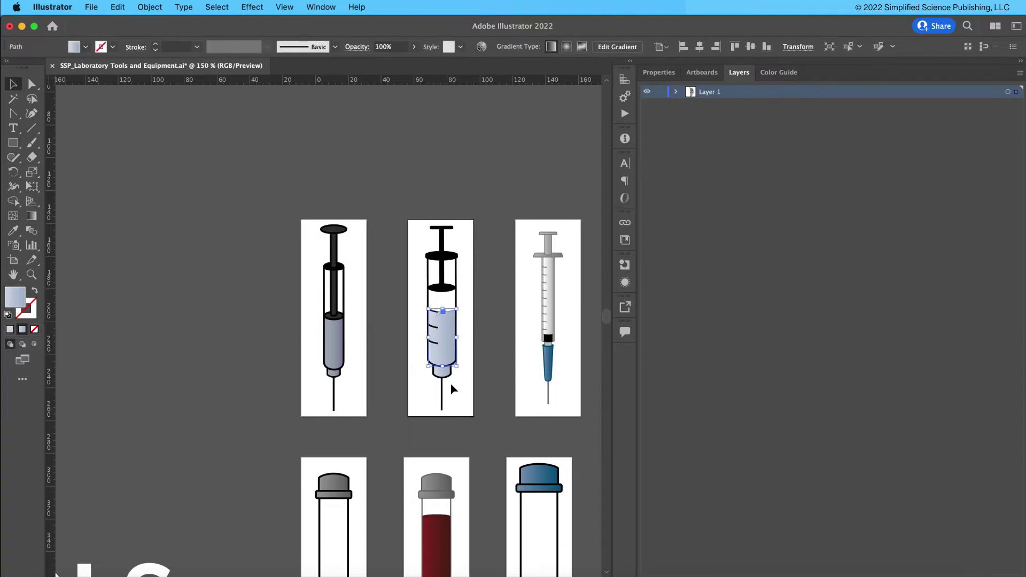
Edit the liquid's linear gradient and set its starting color stop to light pink.
left_click(658, 72)
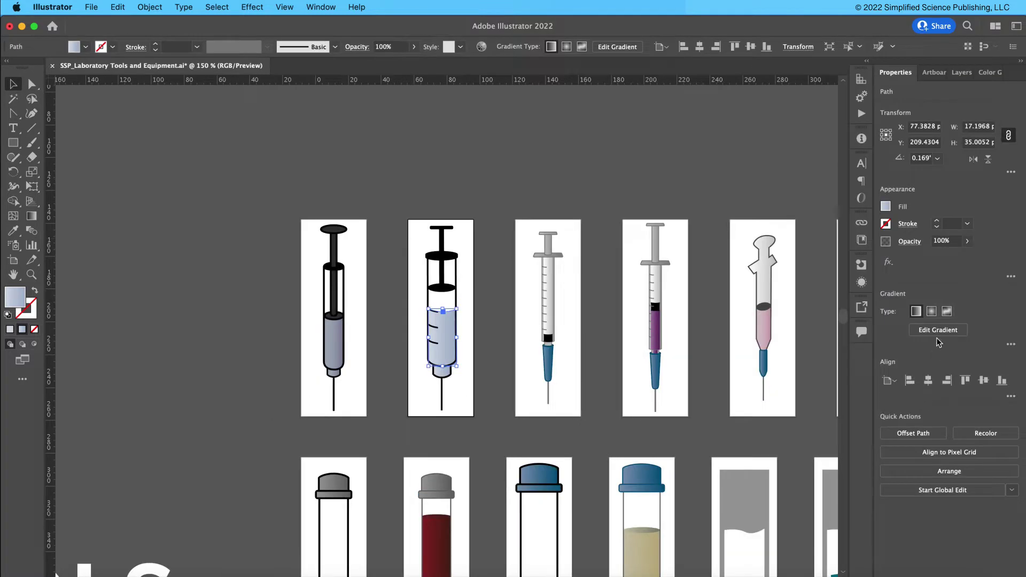
left_click(938, 330)
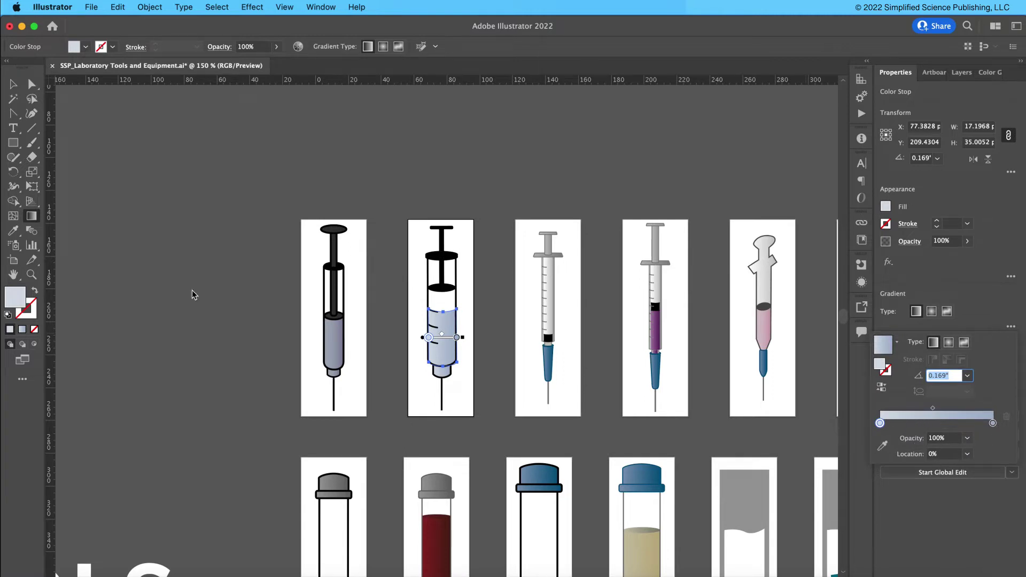
left_click(10, 302)
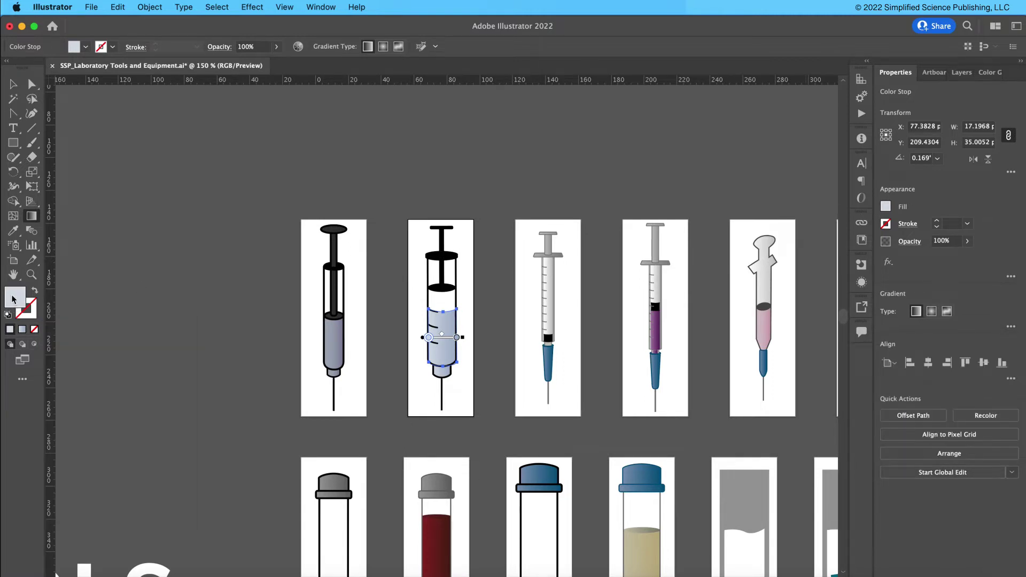
double_click(18, 299)
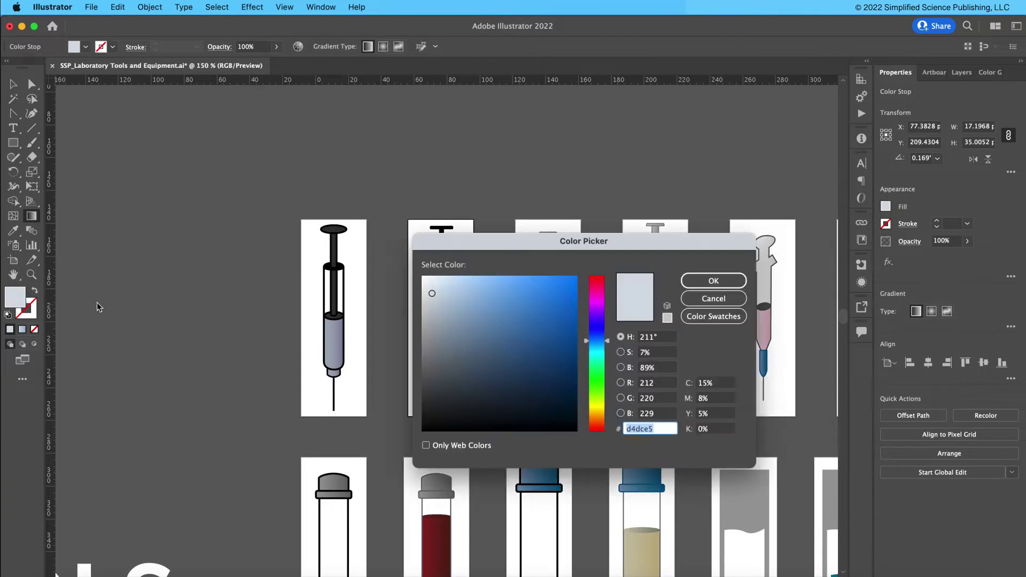
left_click(599, 289)
left_click_drag(453, 286, 459, 278)
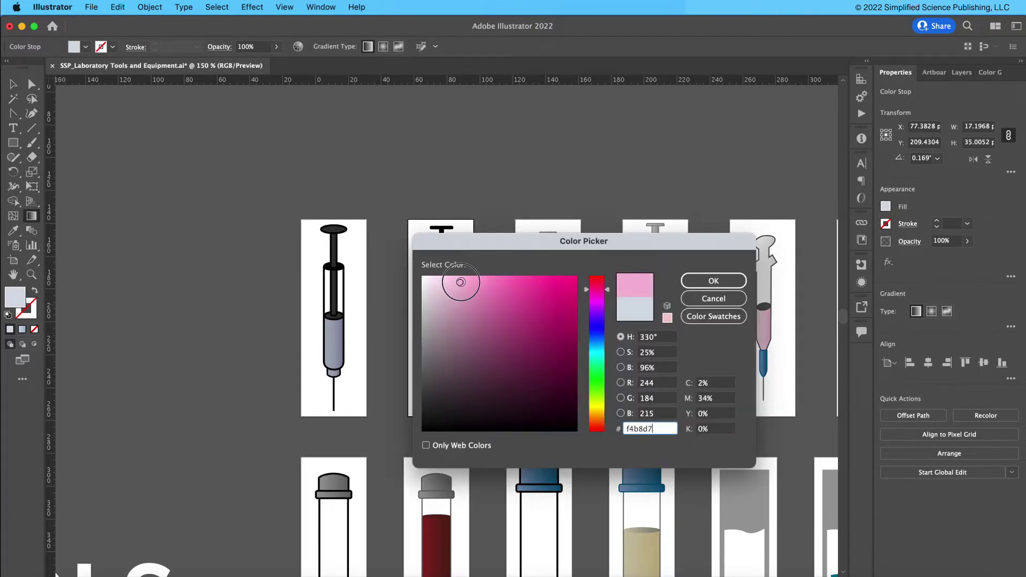
left_click(714, 281)
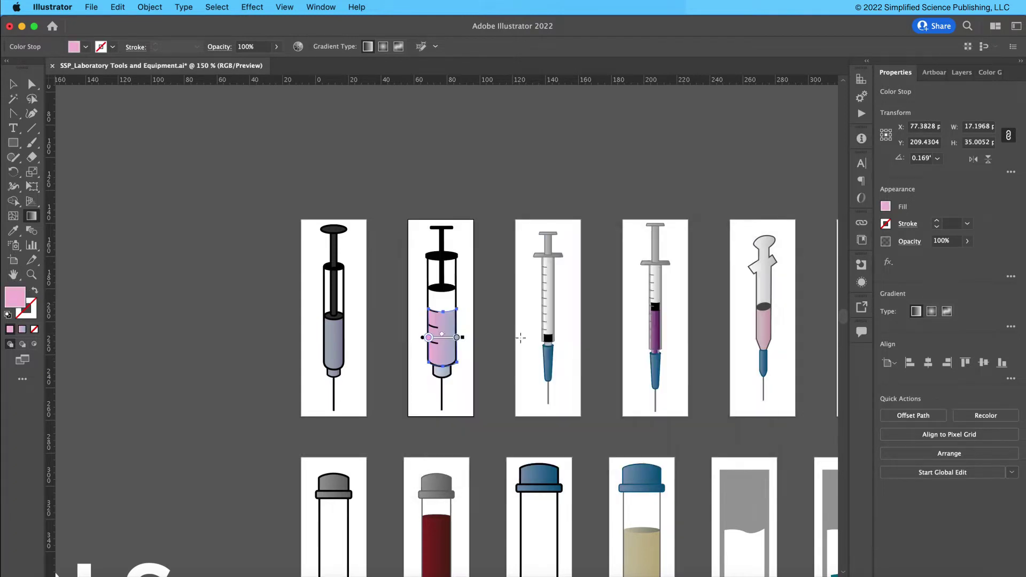
Set the end color stop of the liquid's gradient to the dark red swatch and deselect the shape.
left_click(1010, 327)
left_click(992, 423)
double_click(993, 423)
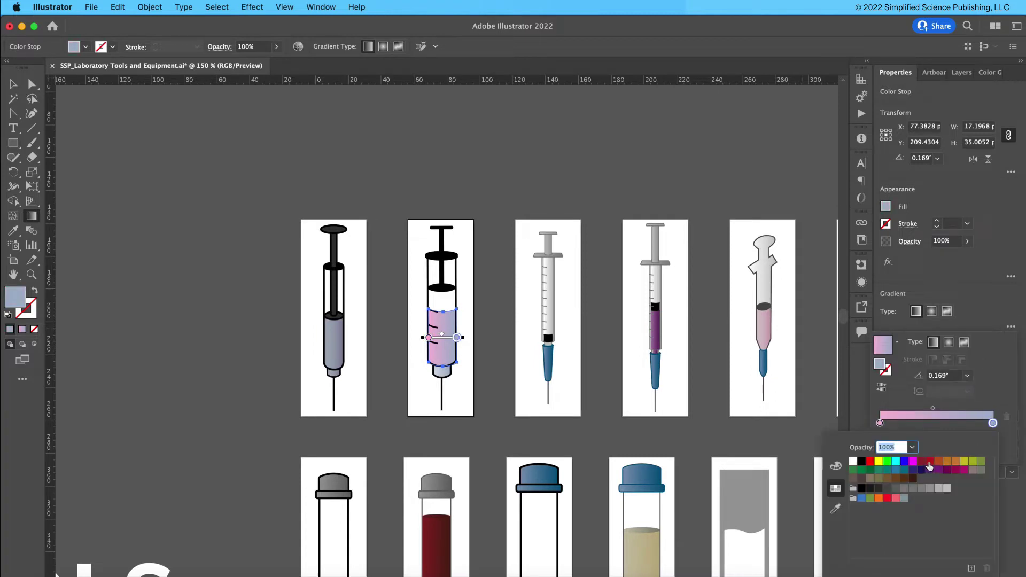
left_click(929, 462)
key("Escape")
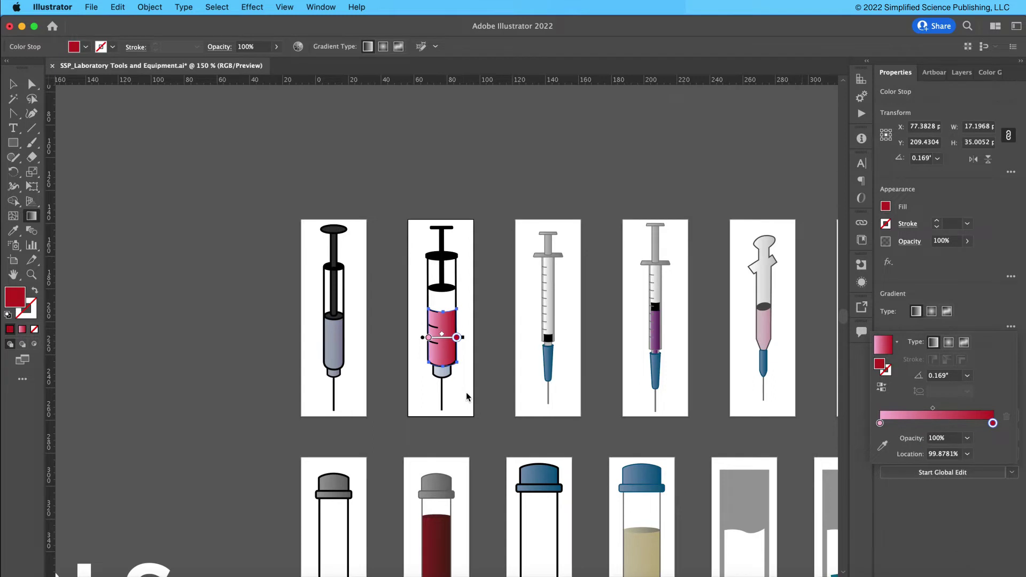
key("Escape")
key("v")
left_click(453, 383)
Copy the pink-to-red gradient onto the syringe's tip below the barrel with the Eyedropper tool.
left_click(443, 370)
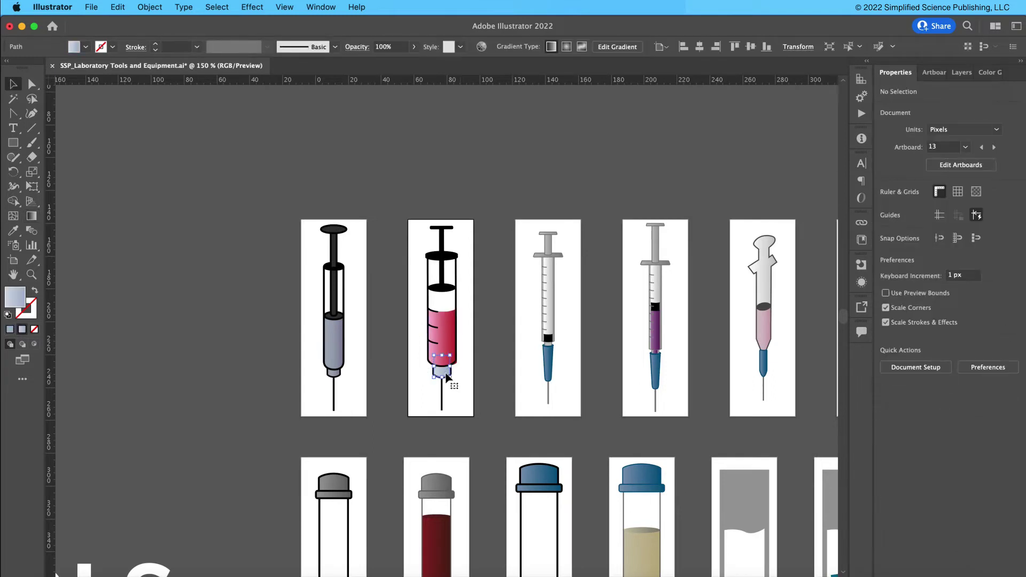
key("i")
left_click(450, 360)
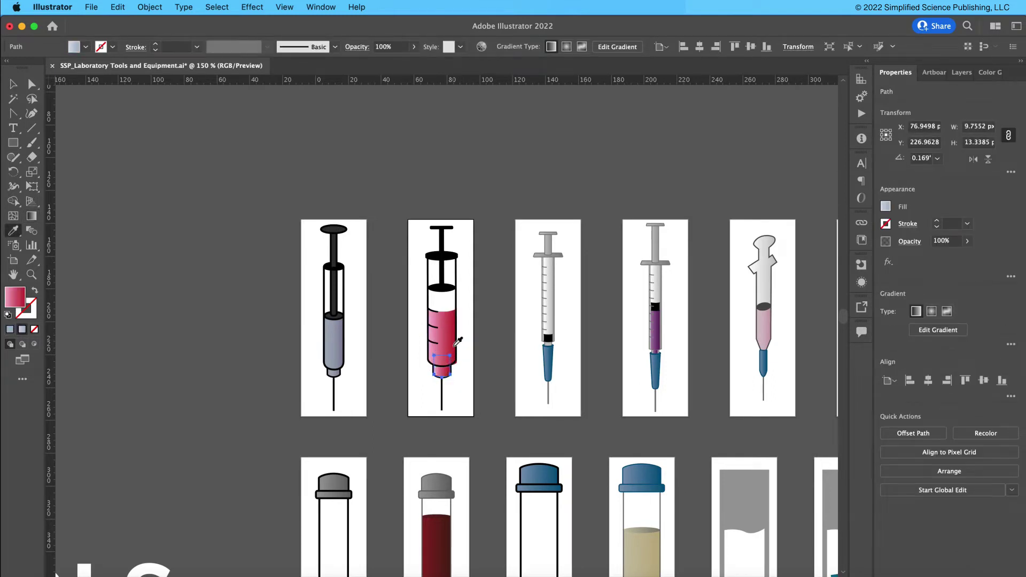
key("v")
left_click(475, 338)
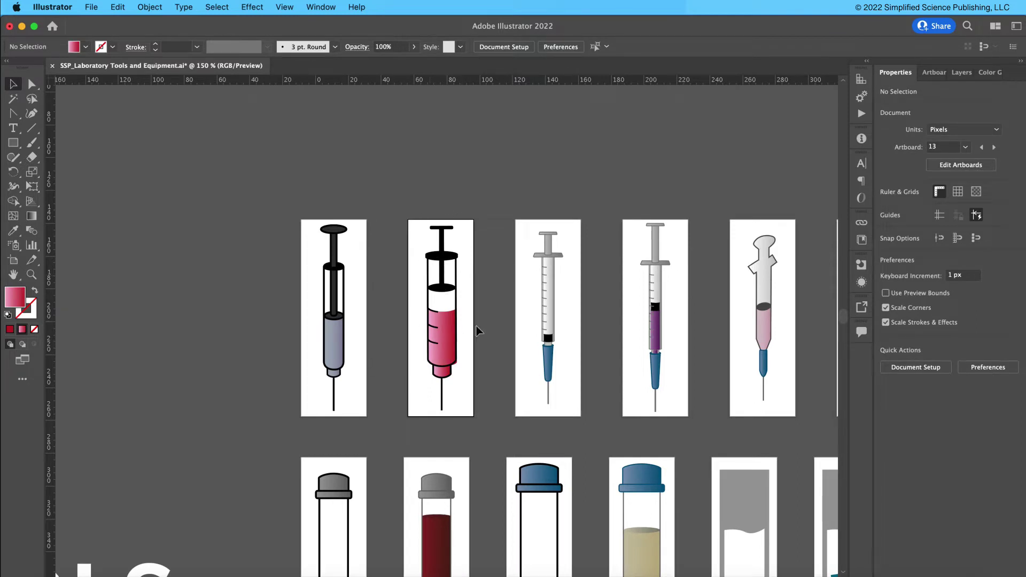
Adjust the lower right corner of the liquid shape so that it fits inside the barrel's outline.
key("a")
left_click(450, 359)
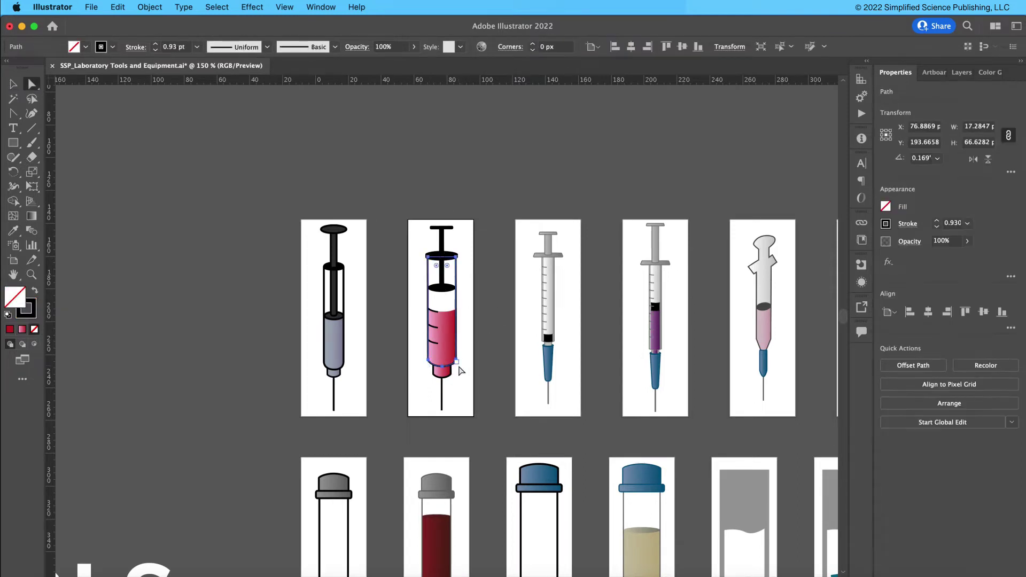
key("super+equal")
key("super+equal")
scroll(482, 454, "down", 2)
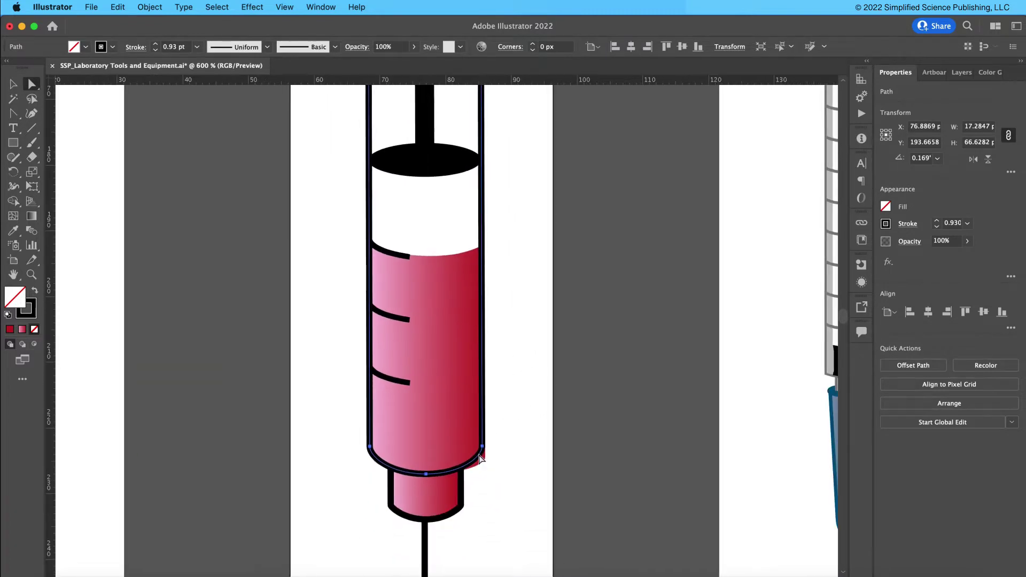
key("v")
left_click(483, 463)
left_click_drag(479, 474, 478, 467)
left_click(502, 481)
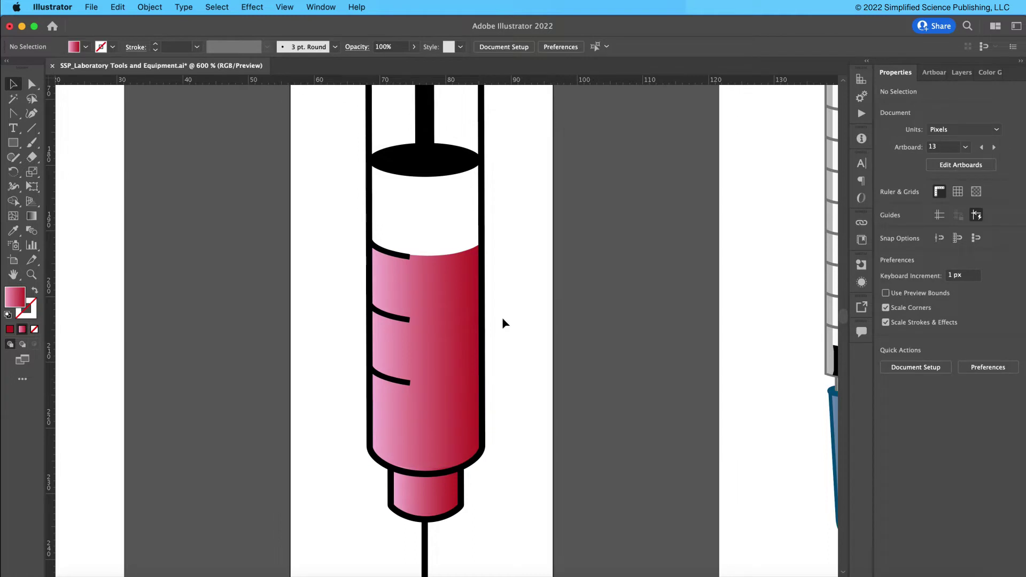
Group all parts of the recolored syringe into one object.
key("super+minus")
key("super+minus")
left_click_drag(497, 303, 390, 351)
left_click_drag(294, 168, 374, 530)
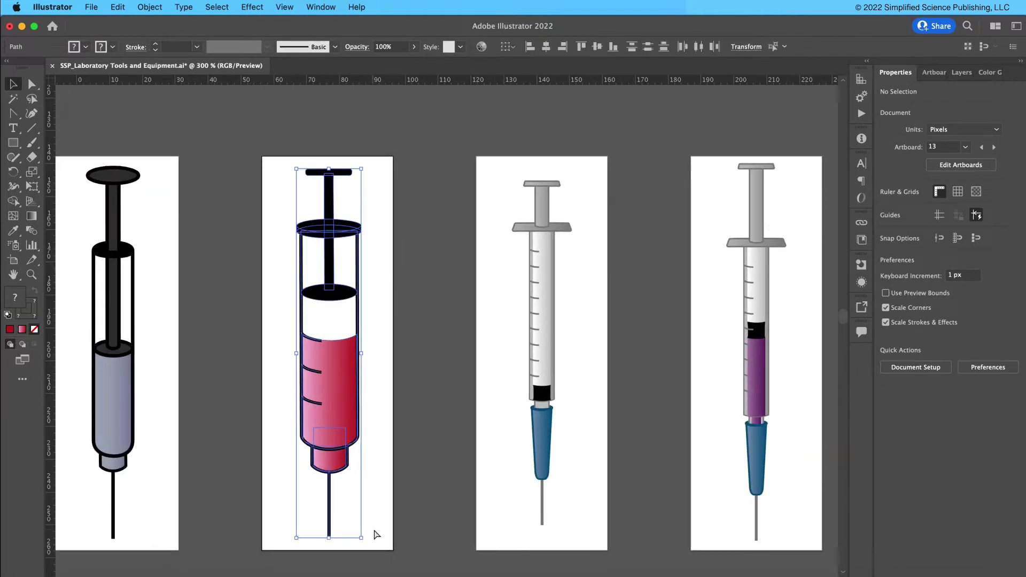
key("super+g")
left_click(408, 445)
Move the grouped red syringe from its artboard up to the first figure template.
left_click(320, 438)
key("super+minus")
key("super+minus")
key("super+minus")
key("super+minus")
key("super+minus")
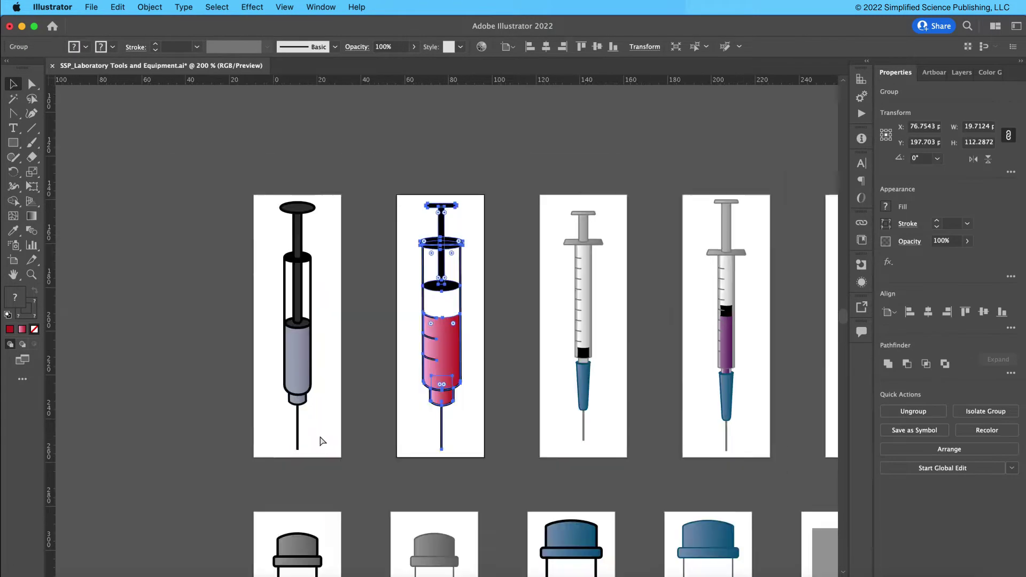
key("super+minus")
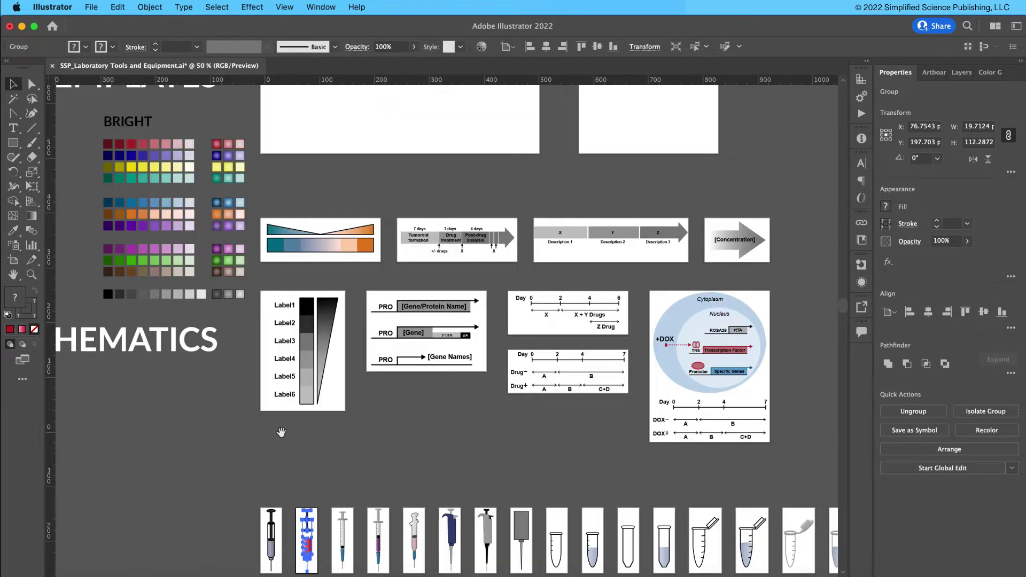
scroll(307, 410, "down", 5)
scroll(307, 411, "left", 5)
left_click_drag(440, 281, 433, 131)
Scale down the syringe, rotate it diagonally and place it in panel B of the first figure template.
key("super+shift+a")
scroll(434, 131, "up", 5)
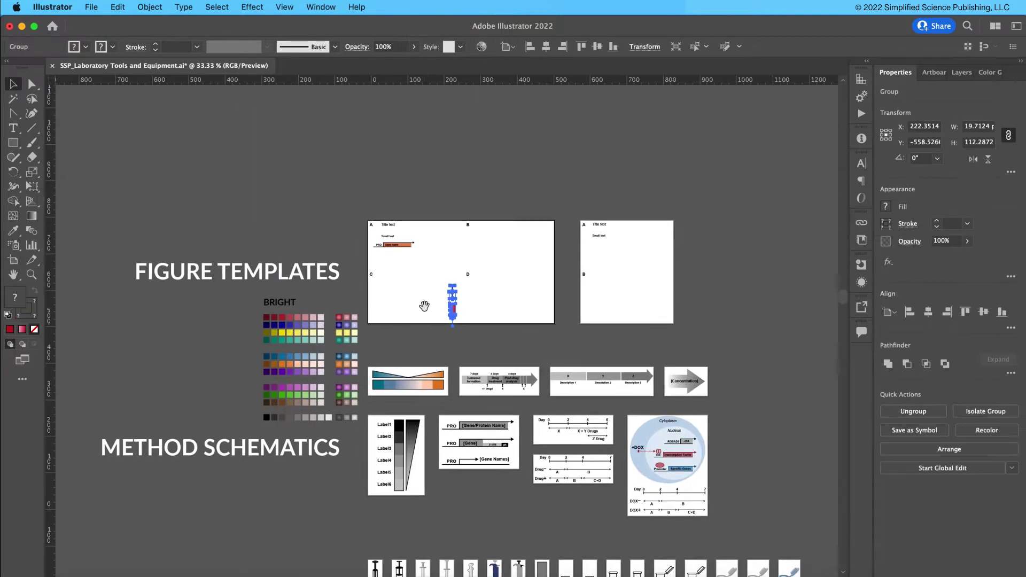
left_click_drag(465, 307, 481, 235)
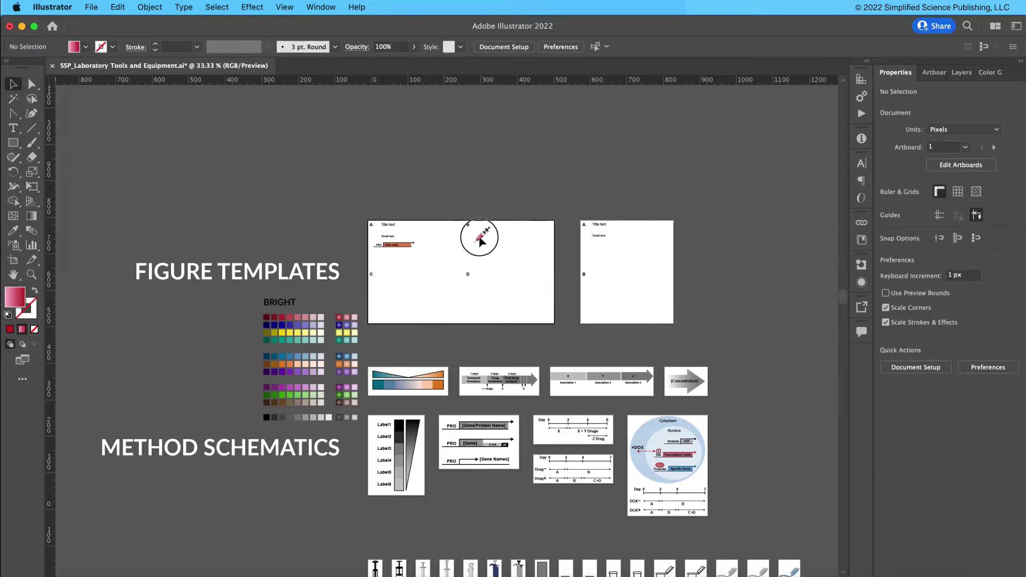
left_click(520, 324)
Examine the laboratory tools collection, selecting the pink-filled syringe, the red and layered blood tubes, and the first petri dish.
left_click_drag(488, 489, 440, 214)
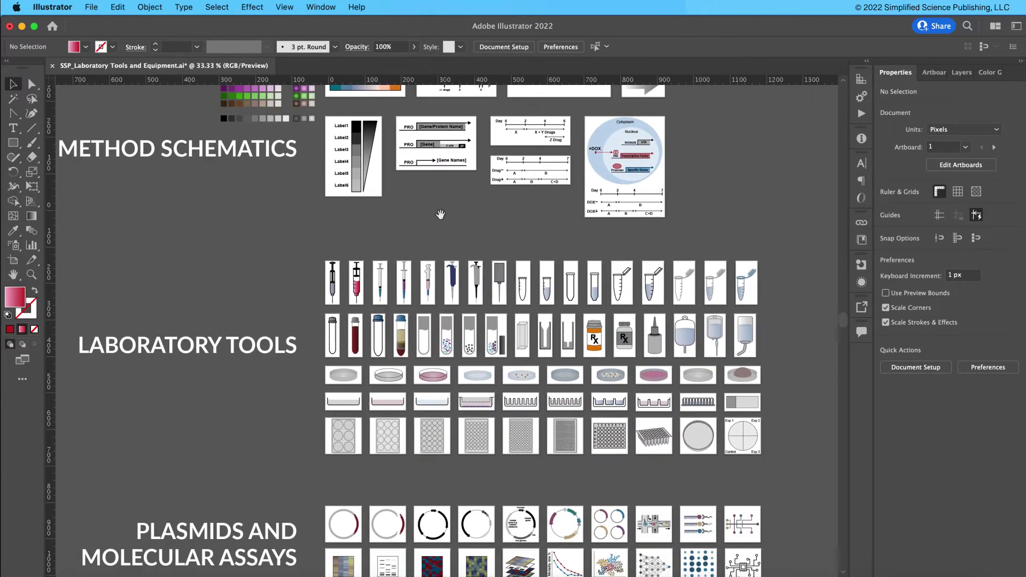
left_click(431, 283)
key("super+equal")
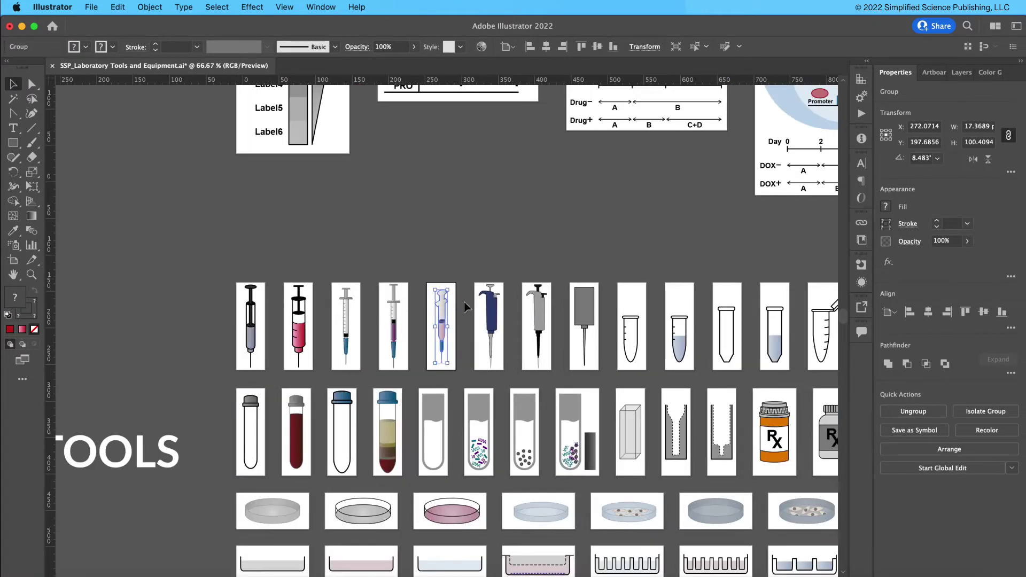
left_click(514, 313)
left_click_drag(606, 352, 428, 214)
left_click_drag(773, 194, 825, 150)
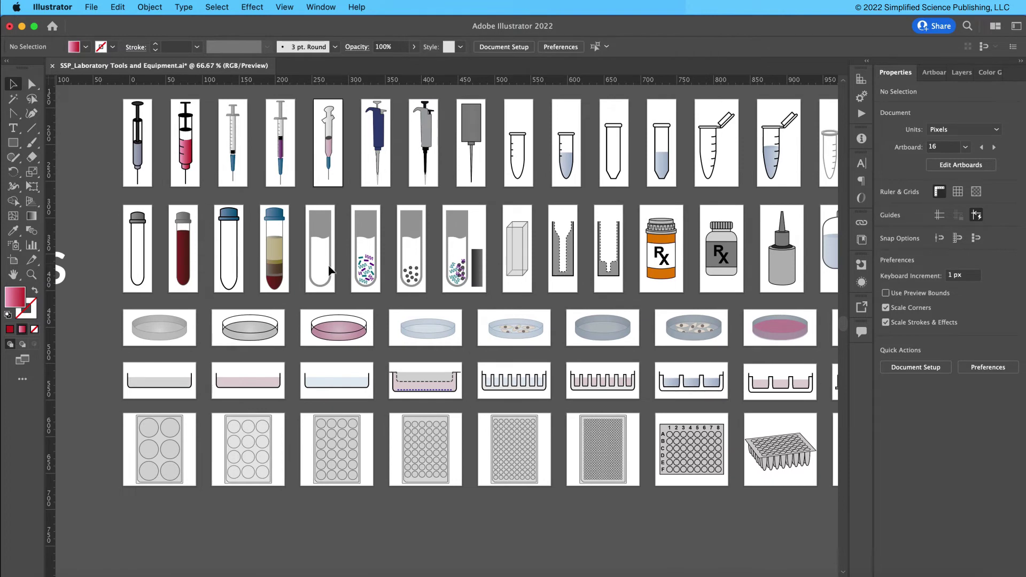
left_click(187, 261)
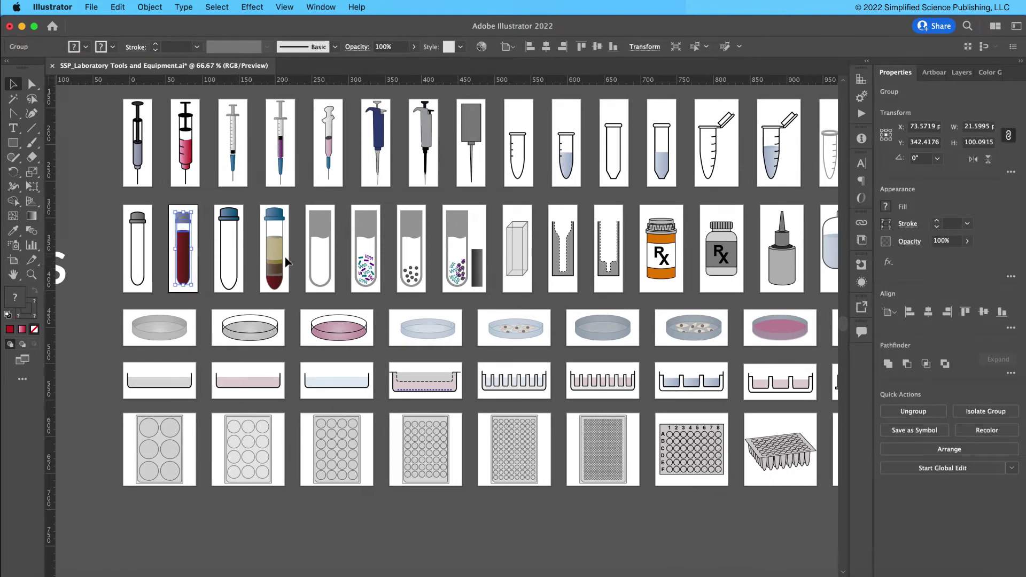
left_click(283, 262)
key("space")
scroll(551, 287, "down", 2)
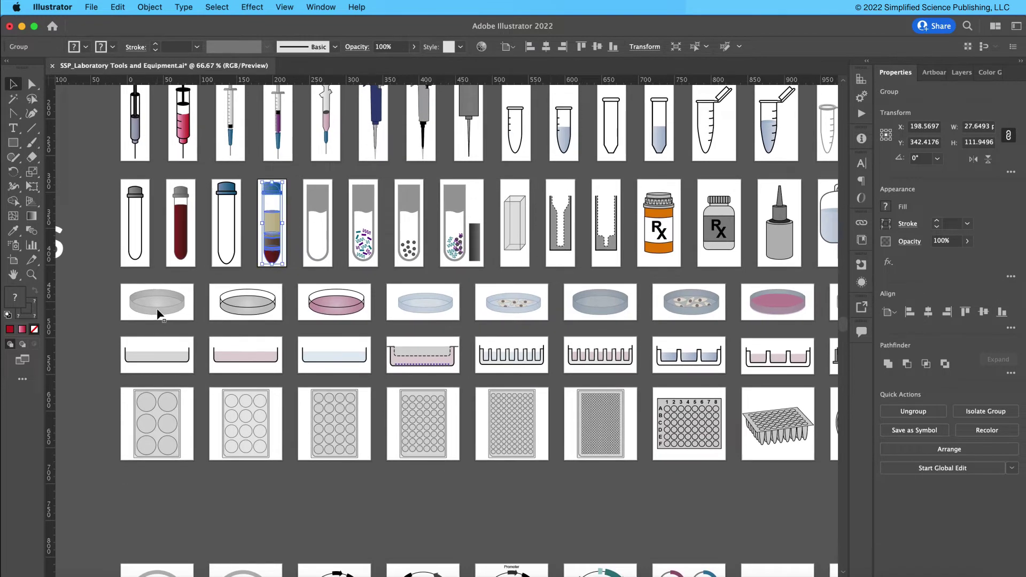
left_click(159, 313)
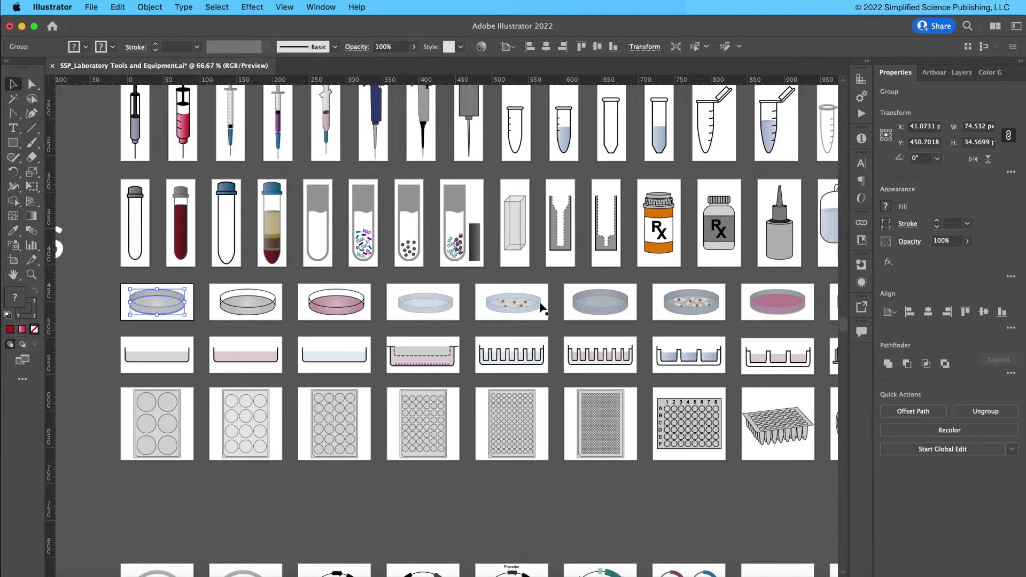
Isolate the group of the light blue petri dish containing cells and select a cell's nucleus and body inside it.
left_click(526, 305)
scroll(526, 305, "up", 5)
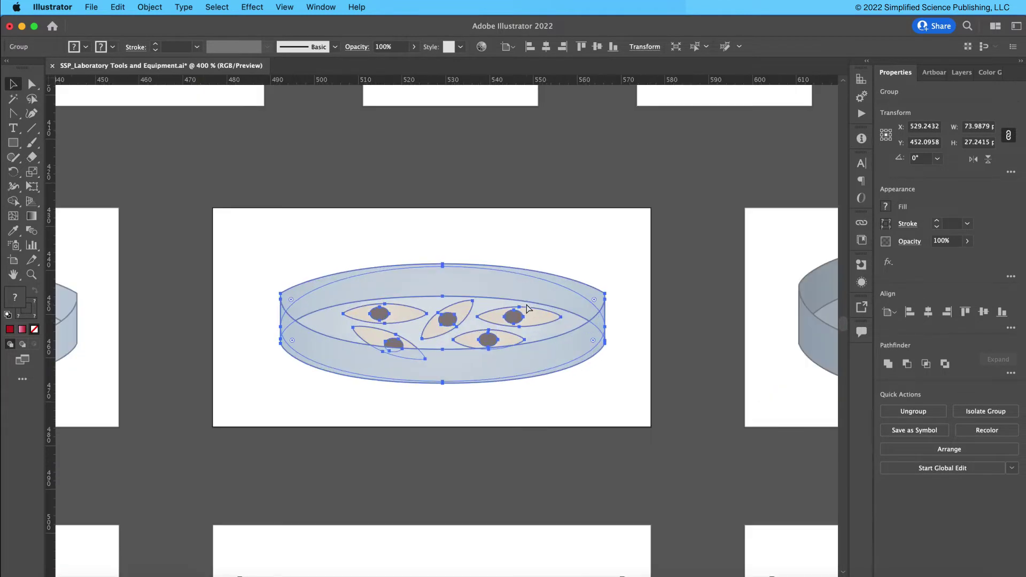
left_click(635, 247)
double_click(512, 319)
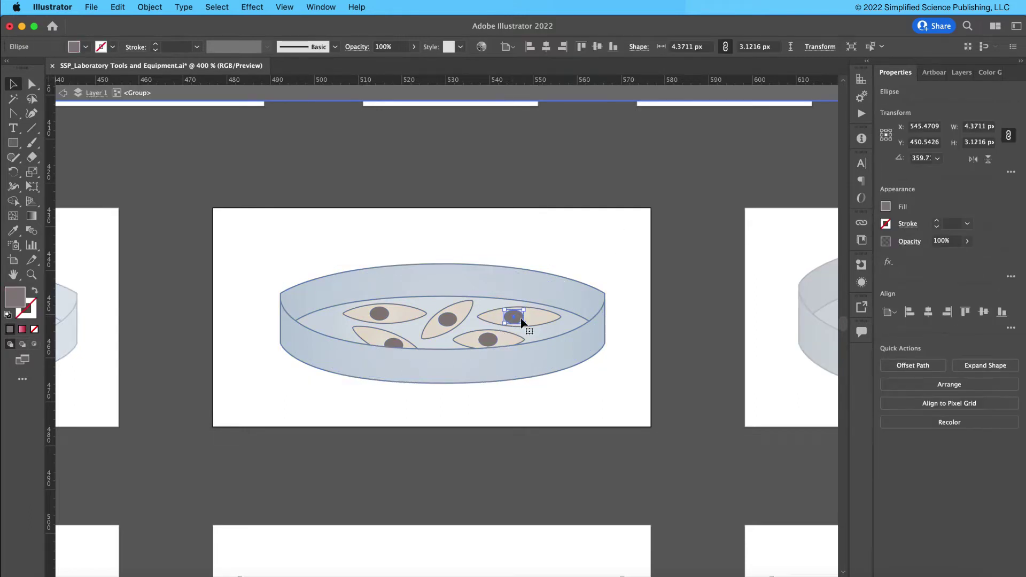
left_click(532, 317)
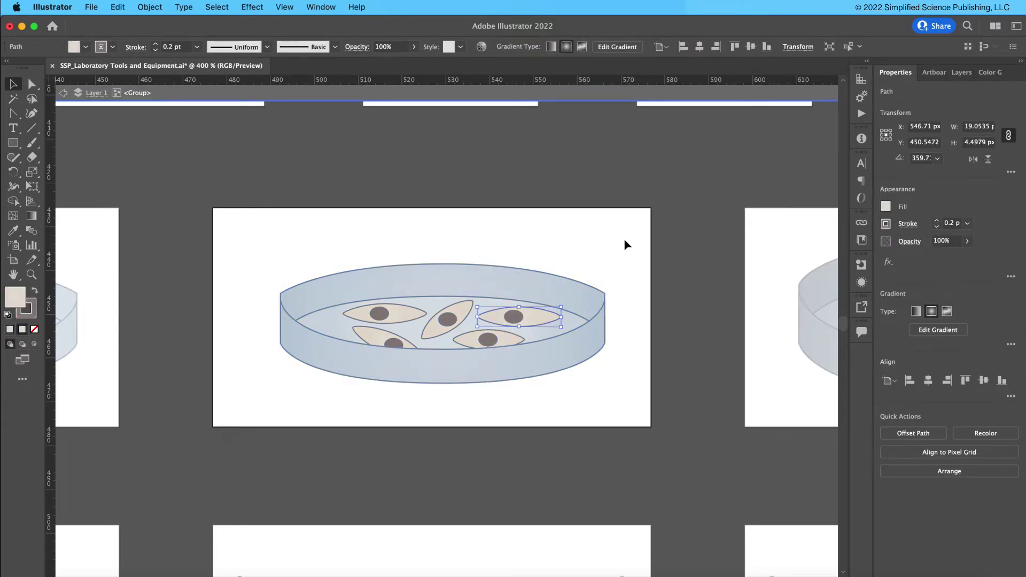
Draw an ellipse about 12.3 by 7.8 px in the cell body's beige style at the petri dish's upper left, and exit isolation mode.
left_click(151, 169)
left_click(13, 142)
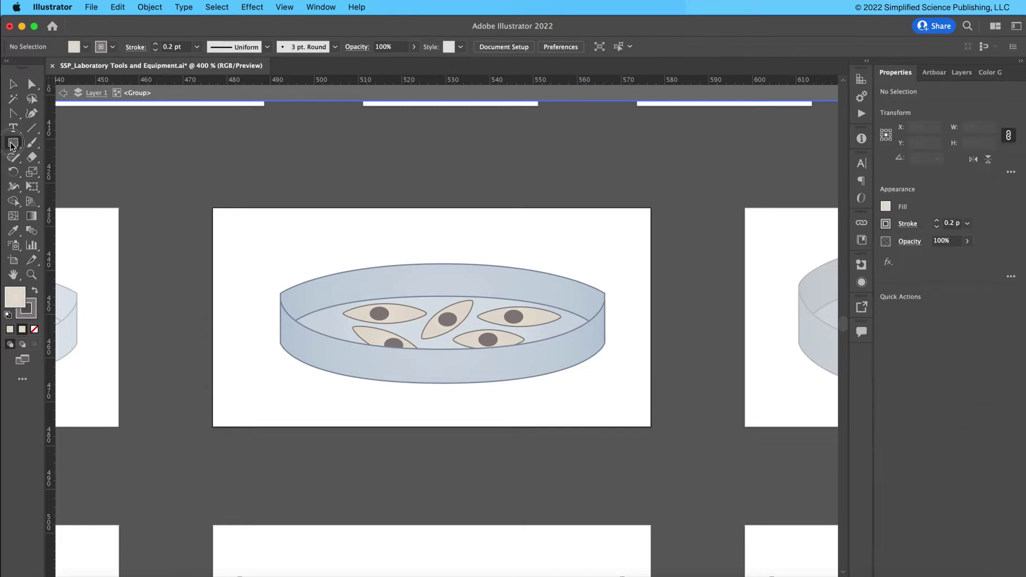
left_click(47, 172)
left_click_drag(238, 247, 293, 281)
key("v")
left_click(266, 262)
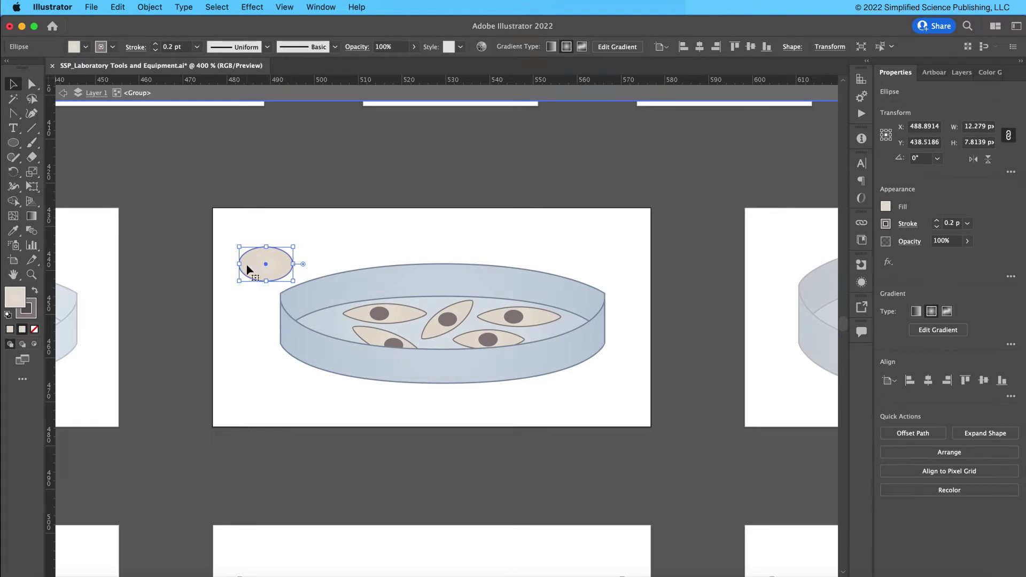
left_click(219, 304)
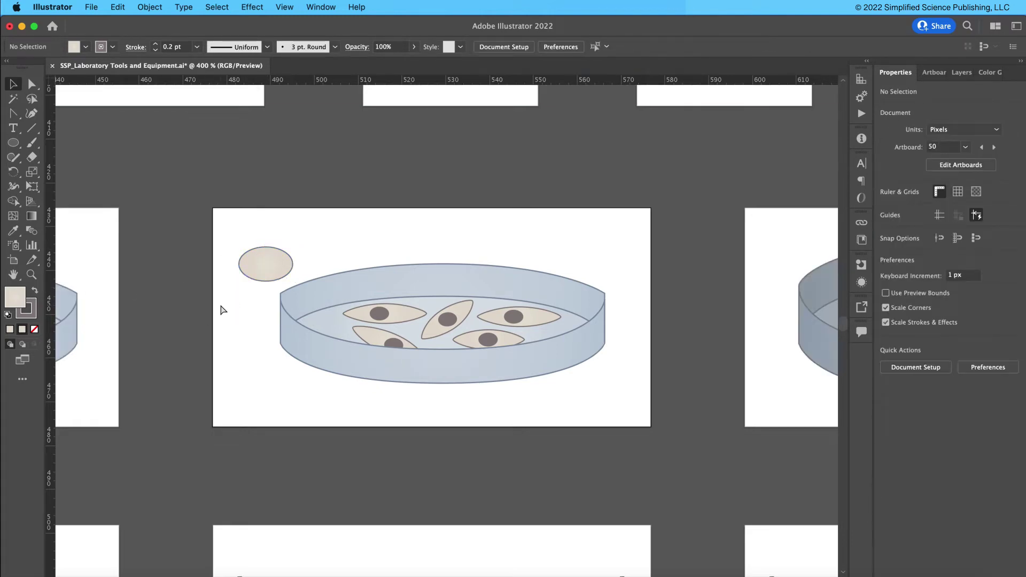
Move the BRIGHT color swatch palette down from the figure templates to just above the LABORATORY TOOLS heading.
key("super+minus")
key("super+minus")
key("super+minus")
key("super+minus")
key("super+minus")
key("super+minus")
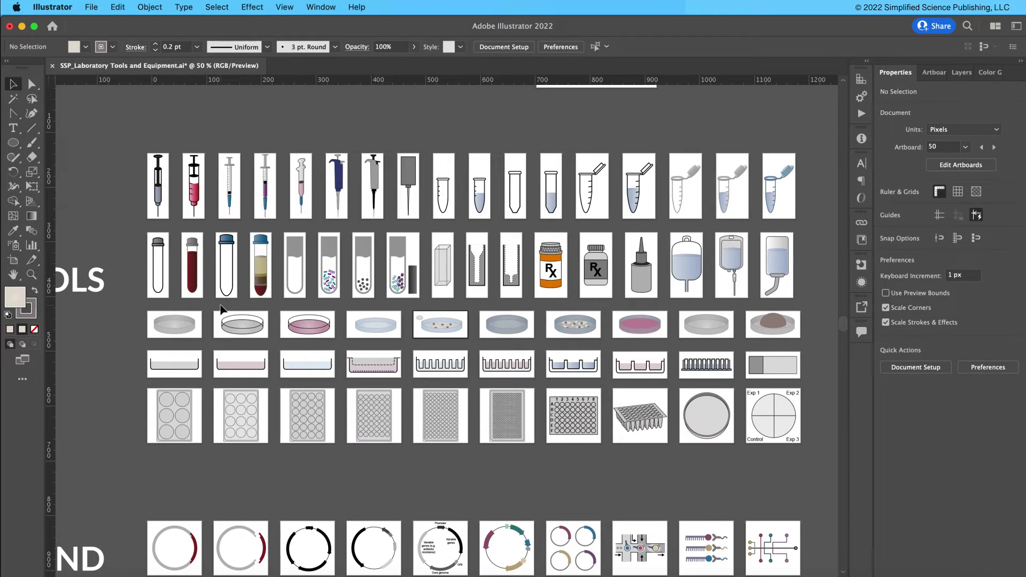
scroll(222, 309, "up", 10)
scroll(222, 309, "left", 4)
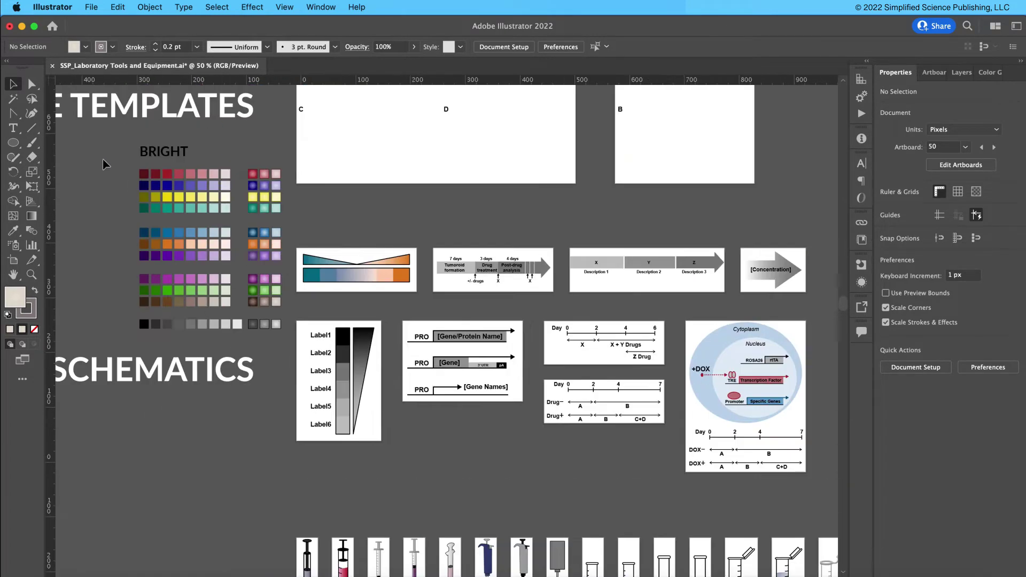
left_click(278, 327)
scroll(231, 195, "down", 5)
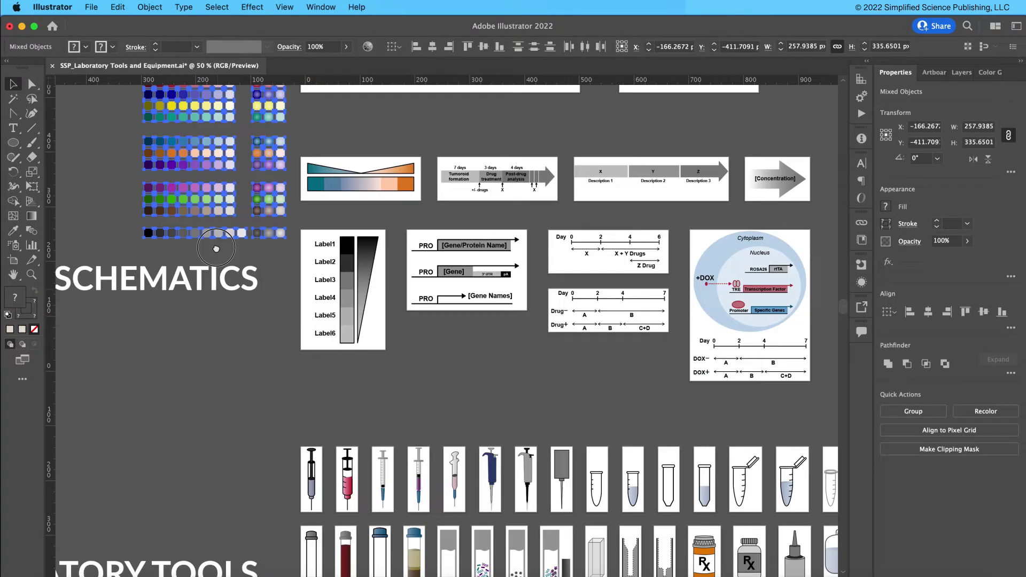
left_click_drag(218, 223, 225, 518)
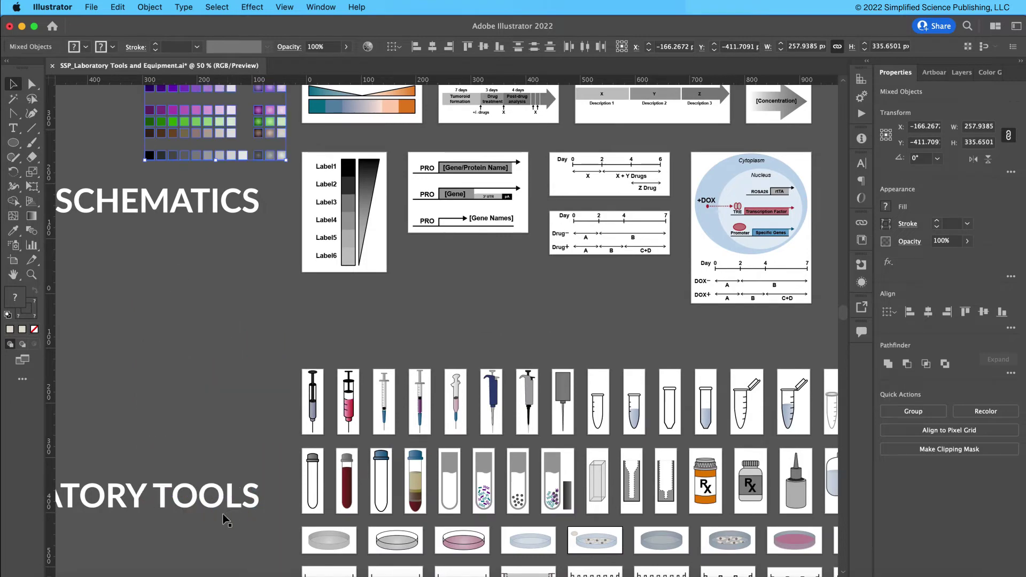
left_click_drag(188, 118, 185, 421)
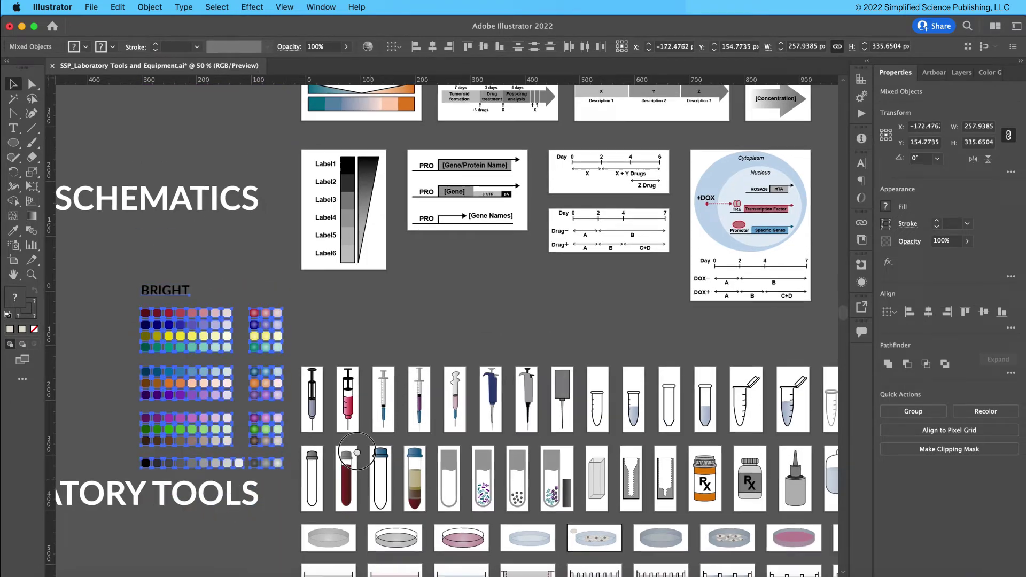
Apply the light purple radial gradient swatch's style to the beige ellipse beside the light blue petri dish containing cells.
scroll(597, 302, "down", 5)
scroll(597, 302, "right", 1)
left_click(560, 324)
left_click(535, 344)
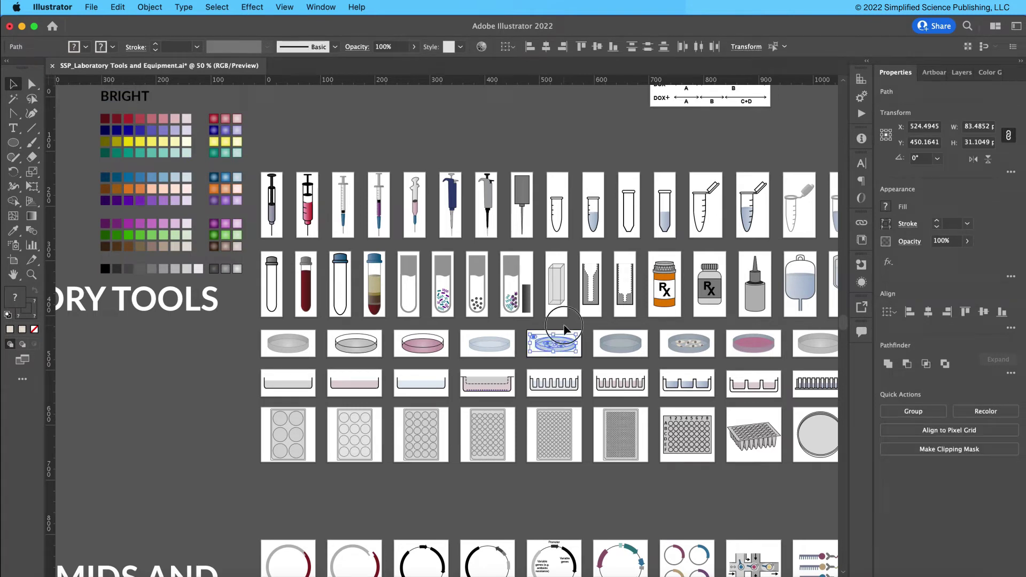
double_click(534, 338)
key("i")
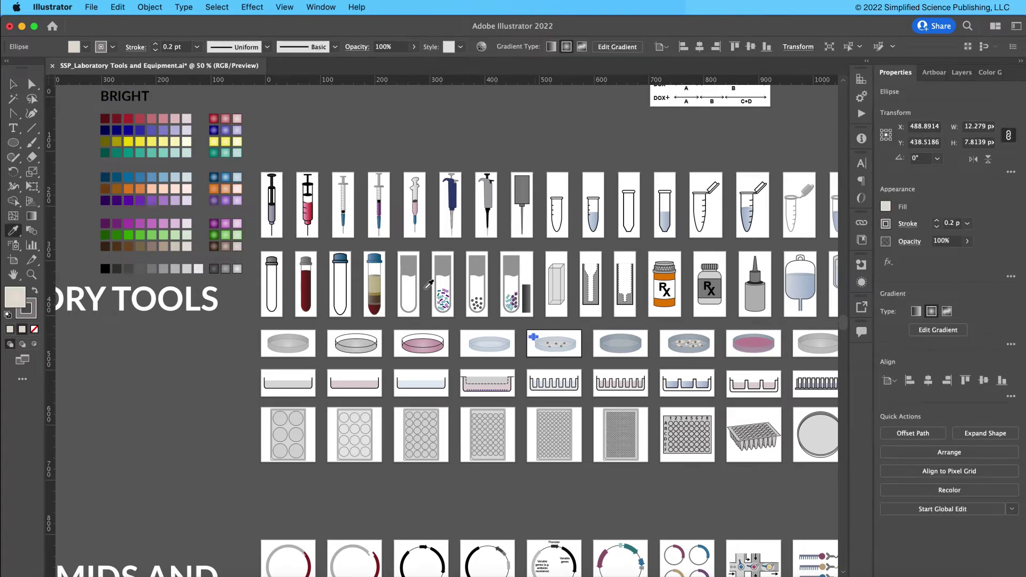
left_click(237, 180)
left_click(237, 200)
key("v")
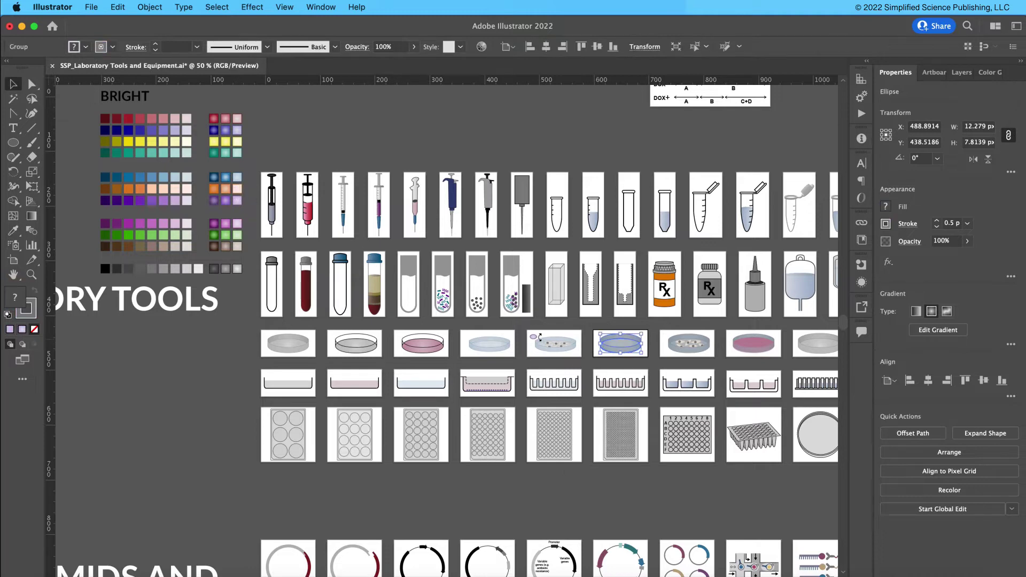
Draw a nucleus ellipse about 5.2 by 3.3 px above the purple ellipse, with a dark purple fill and no stroke.
scroll(566, 337, "up", 3)
scroll(536, 343, "up", 3)
left_click(522, 325)
left_click(14, 143)
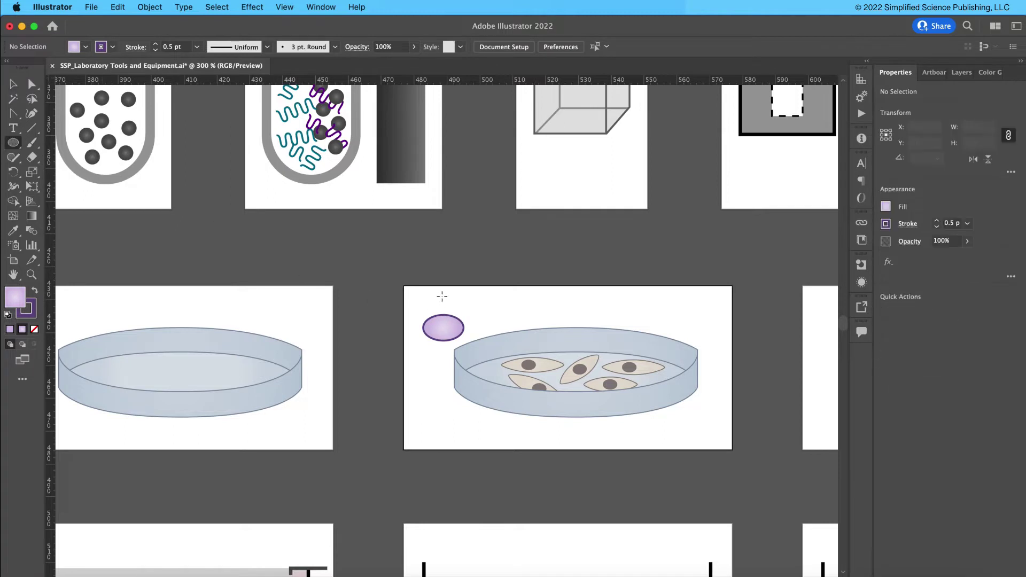
left_click_drag(460, 293, 479, 305)
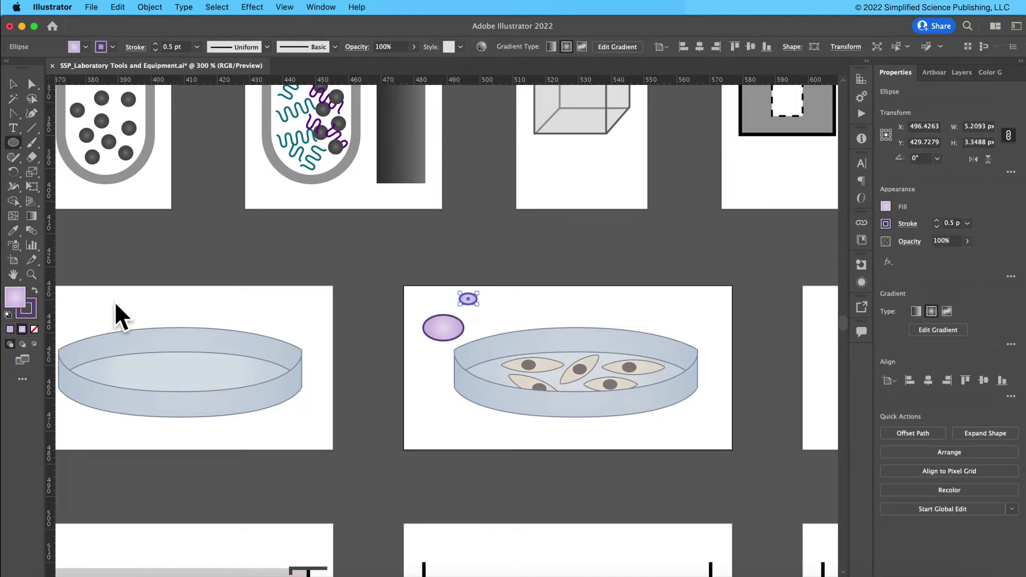
left_click(34, 291)
left_click(26, 309)
left_click(34, 329)
key("v")
Center the dark nucleus inside the purple ellipse and set the cell's stroke weight to 0.2 pt.
left_click(439, 301)
left_click_drag(467, 298, 436, 336)
left_click(454, 305)
key("super+z")
left_click_drag(474, 300, 442, 328)
double_click(171, 47)
type("0.2")
Replace the upper-left beige cell in the dish with the purple cell at about 9.8 by 6.2 px, moving the beige cell above the artboard.
mouse_move(411, 304)
left_mouse_down()
mouse_move(457, 339)
mouse_move(467, 318)
mouse_move(443, 329)
mouse_move(503, 381)
mouse_move(572, 284)
left_mouse_up()
left_click(497, 320)
left_click(526, 362)
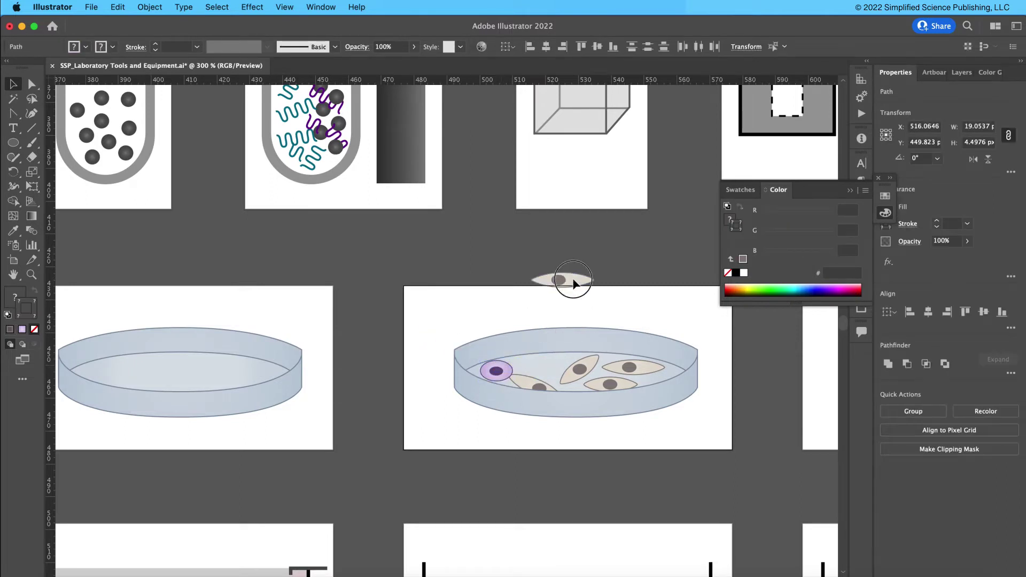
left_click(591, 329)
left_click(504, 373)
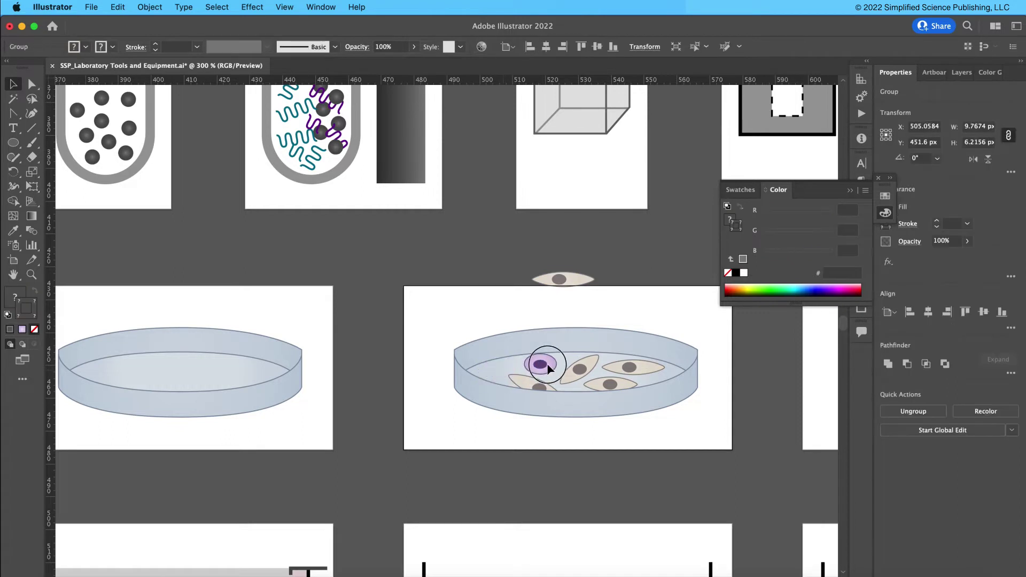
Try to recolor the diagonal beige cell's body by sampling the purple cell's nucleus with the Eyedropper.
left_click(566, 374)
key("i")
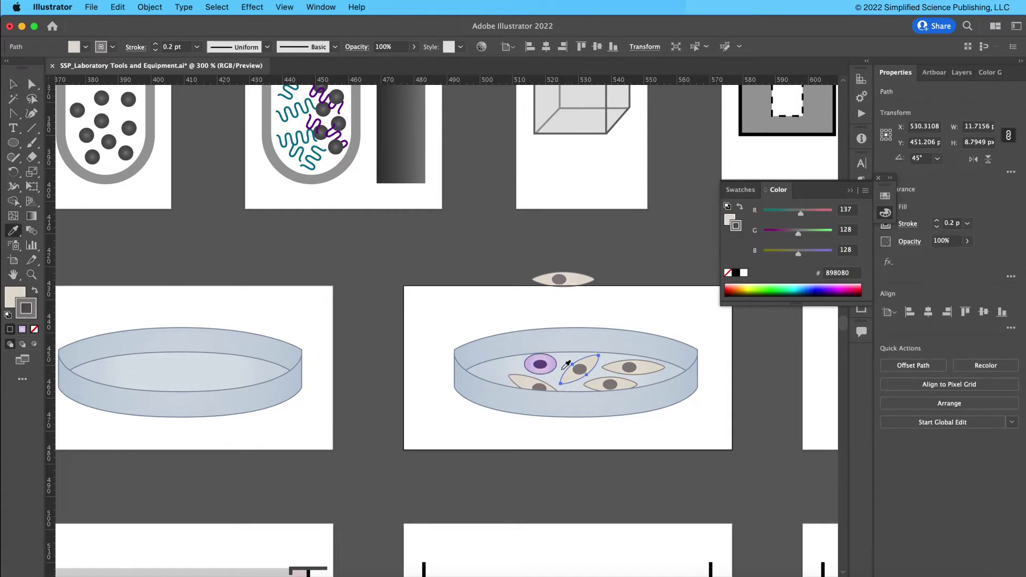
key("v")
left_click(605, 320)
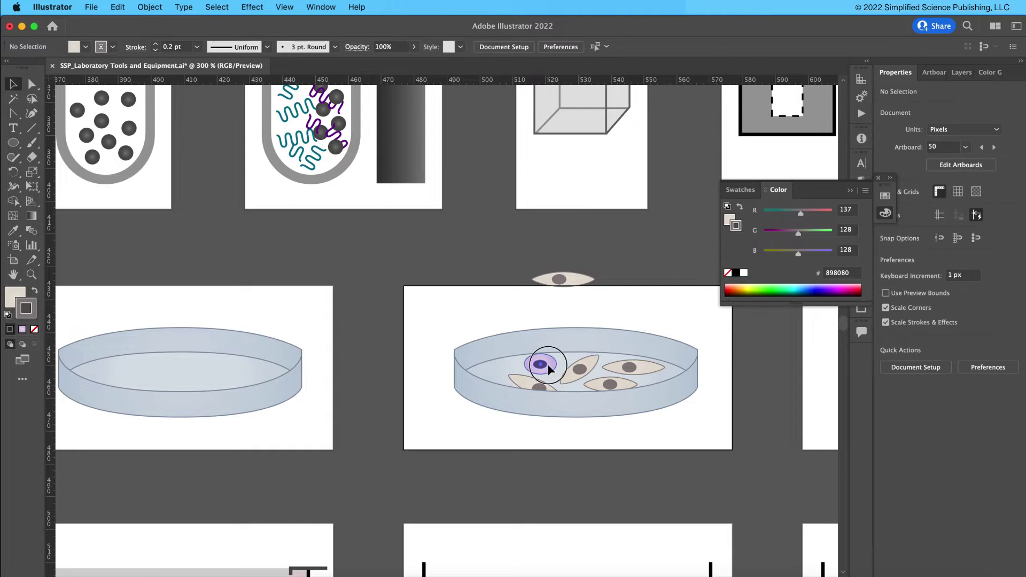
left_click(550, 370)
left_click(600, 327)
left_click(588, 368)
key("i")
left_click(542, 362)
key("v")
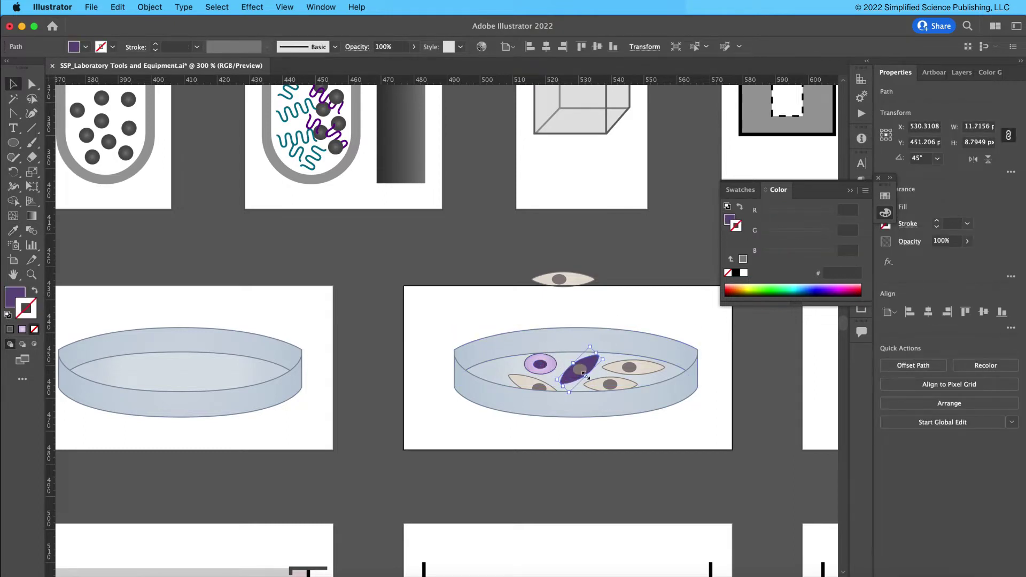
key("super+z")
Try again to sample a style from beside the purple cell onto the diagonal cell's body and undo it.
key("i")
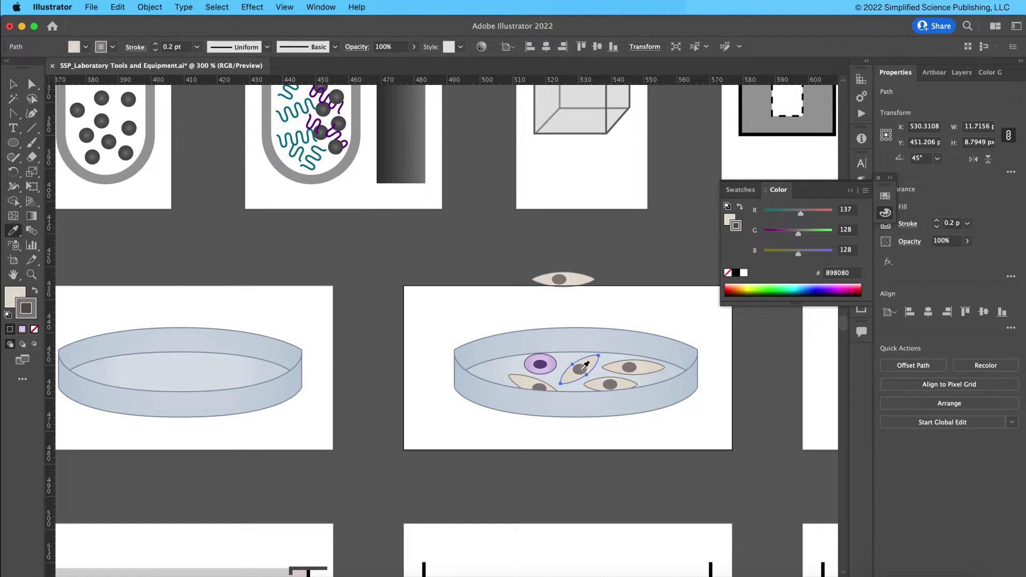
left_click(551, 357)
key("super+z")
key("v")
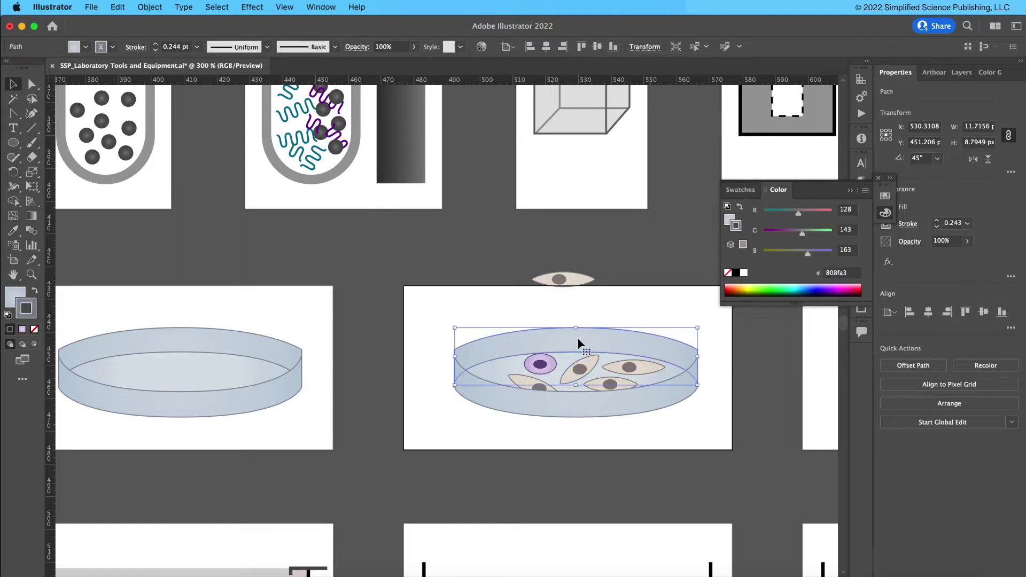
left_click(581, 345)
key("super+z")
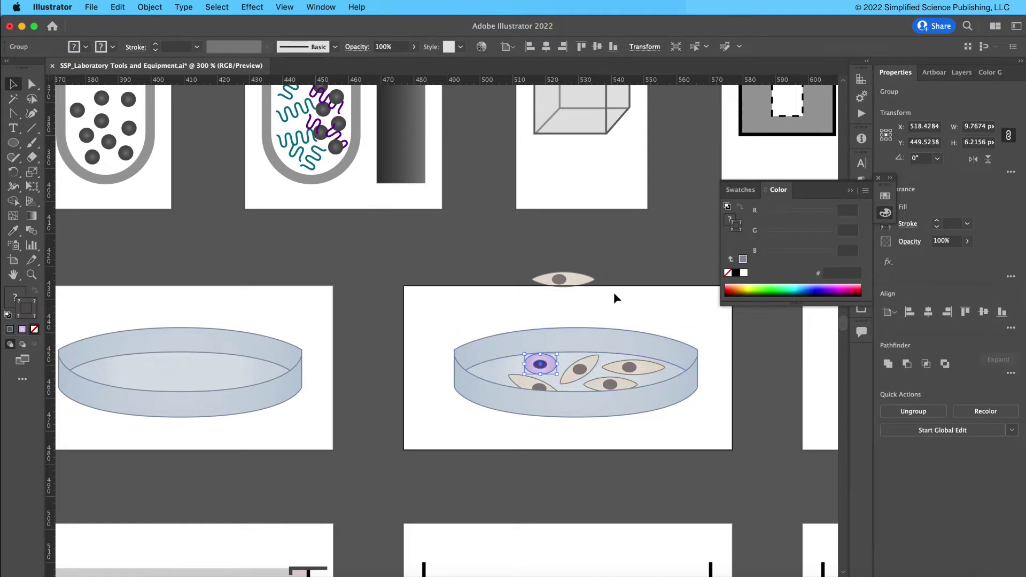
Apply the purple cell body's gradient fill and stroke to the body of the diagonal beige cell in the dish.
left_click(613, 295)
left_click(596, 368)
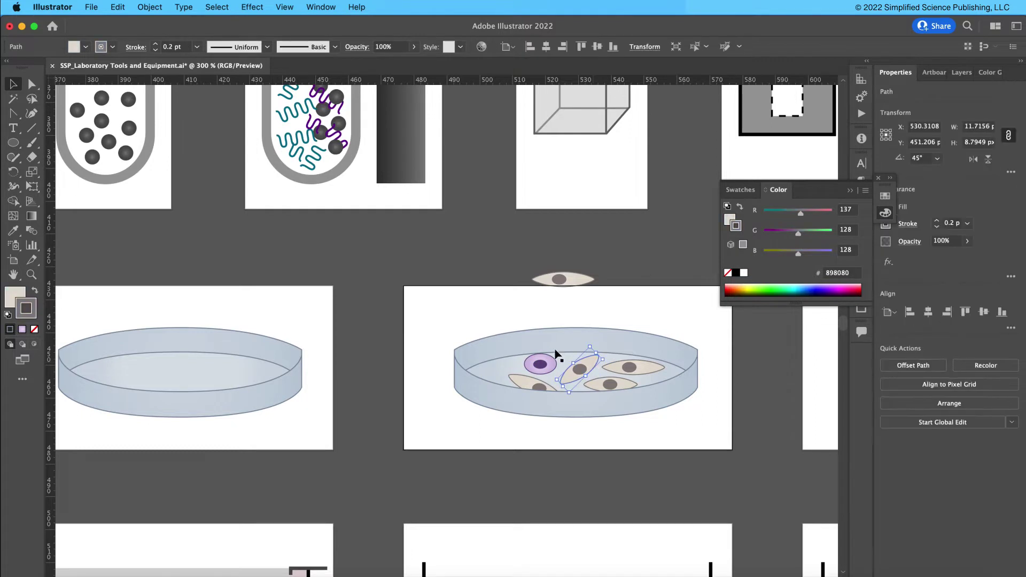
left_click_drag(565, 339, 529, 375)
left_click(591, 361)
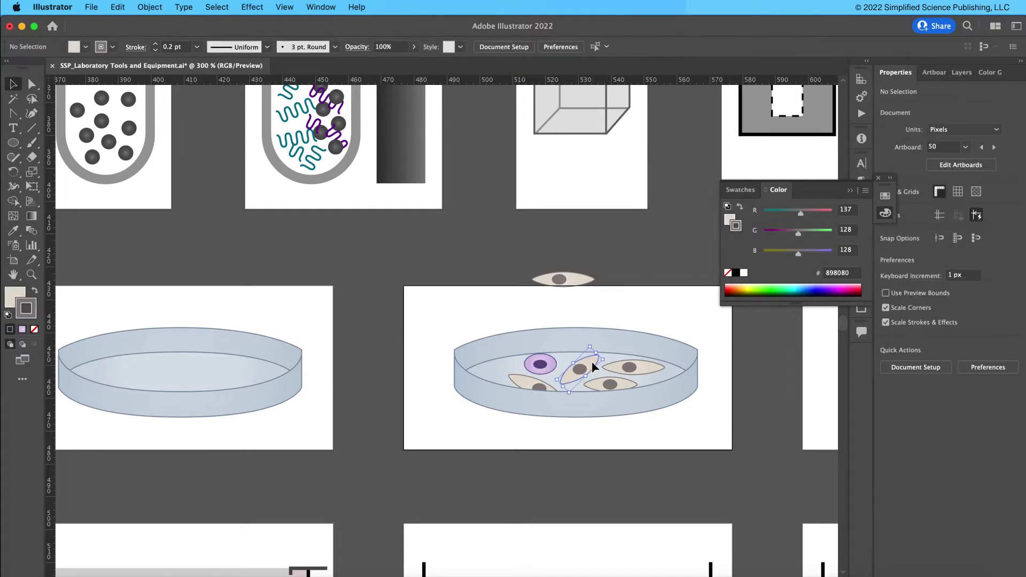
key("i")
left_click(551, 359)
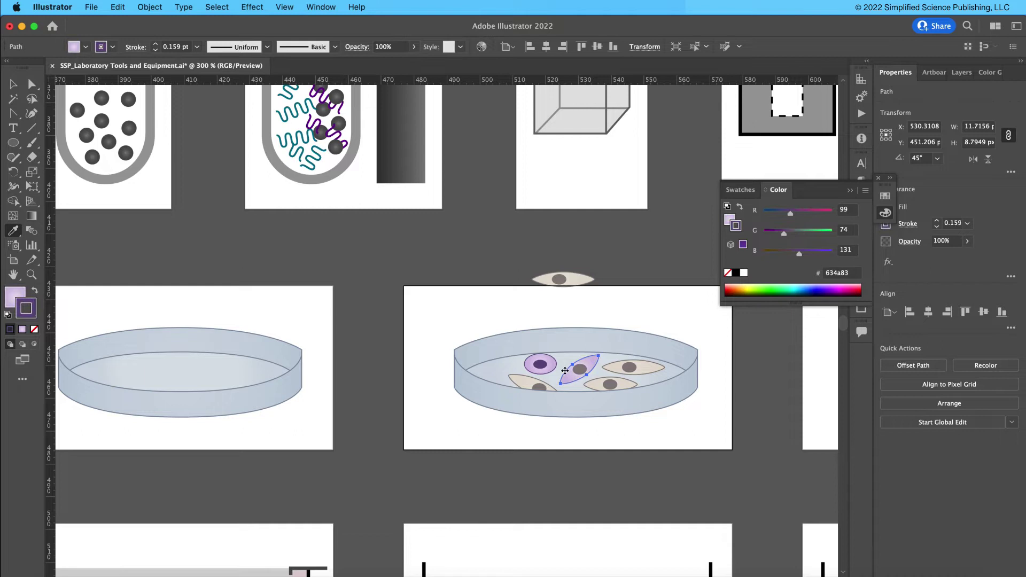
Recolor the diagonal cell's nucleus with the dark purple of the round cell's nucleus, and clear the selection.
left_click(579, 369, "super")
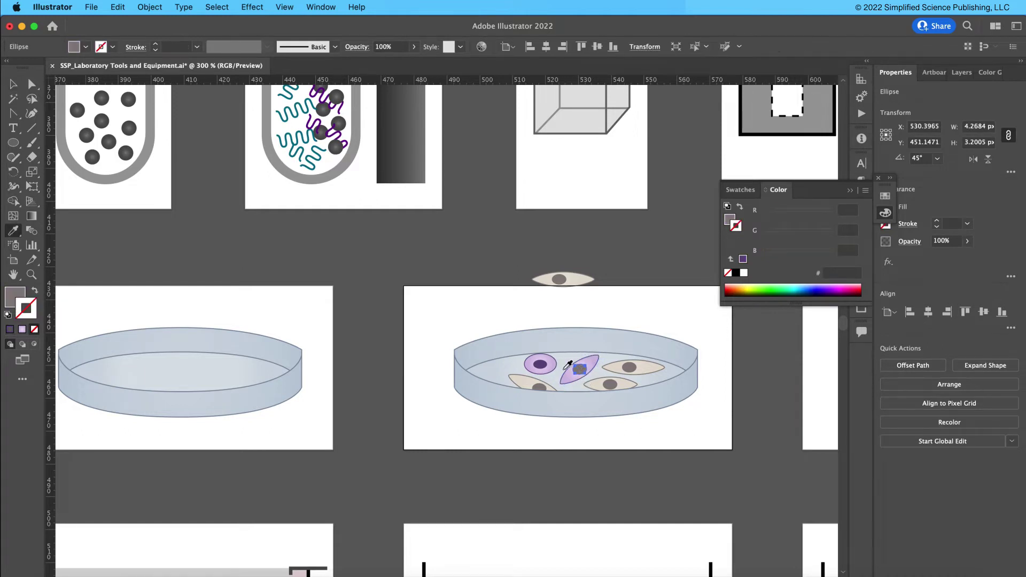
left_click(545, 365)
key("v")
left_click(574, 280)
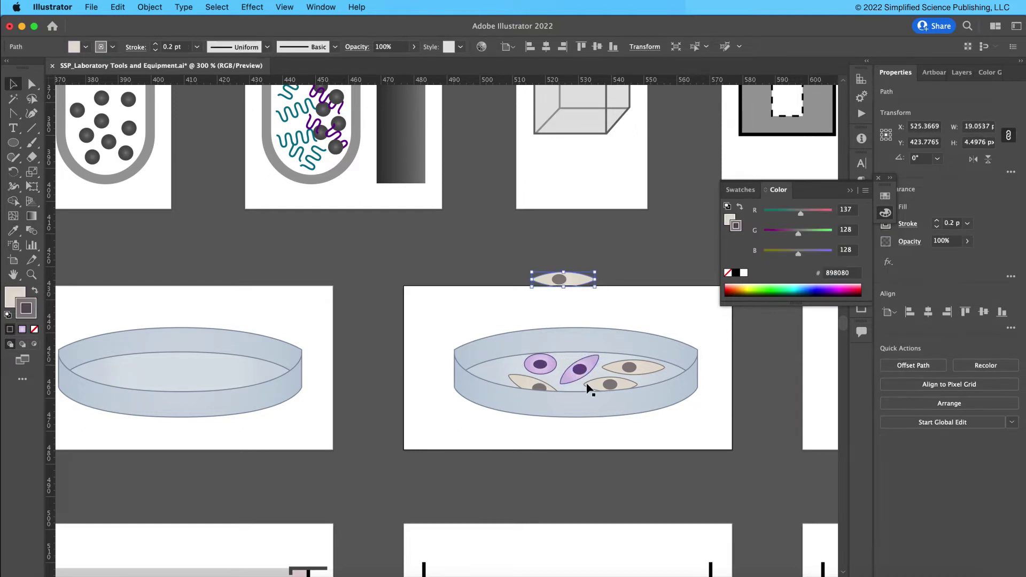
left_click(600, 261)
Examine the row of side-view culture dishes and well strips in the laboratory tools collection.
key("super+minus")
key("super+minus")
key("super+minus")
key("super+minus")
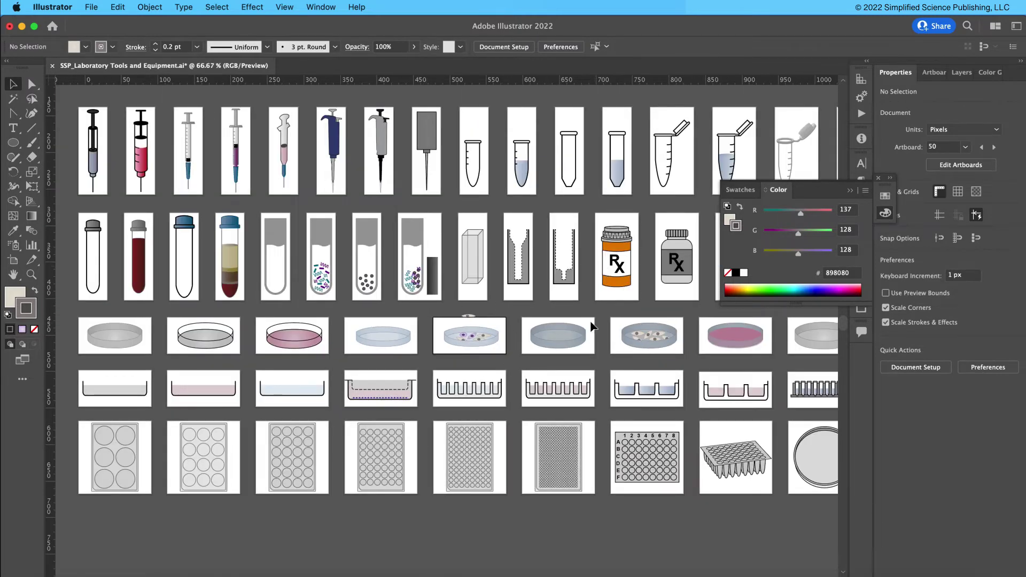
left_click(121, 391)
left_click(211, 395)
left_click(285, 396)
left_click(363, 389)
left_click(479, 387)
left_click(583, 389)
left_click(687, 409)
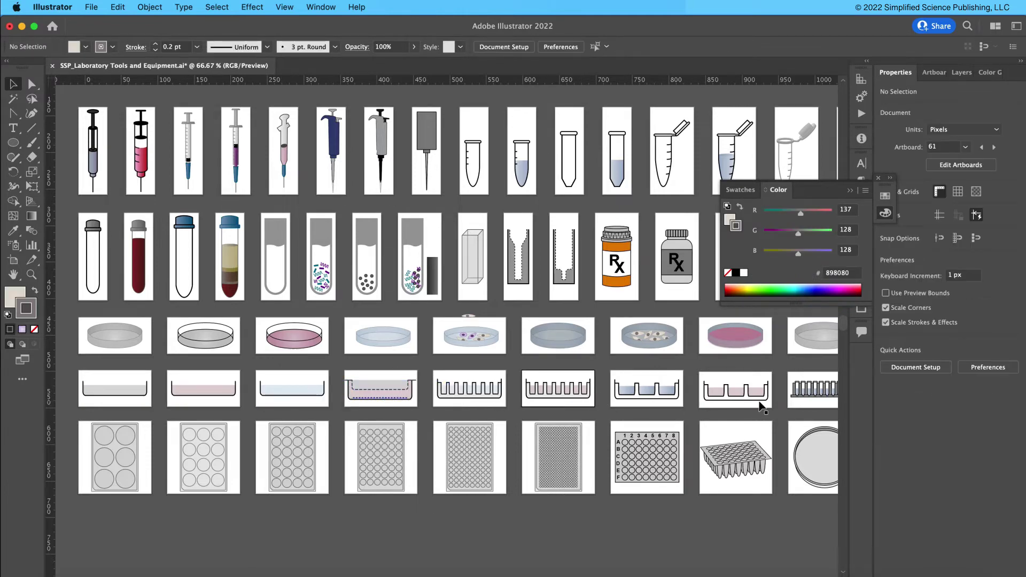
Examine the row of multiwell plates and round dishes, selecting the four-quadrant dish labeled Control and Exp 1 to 3.
scroll(762, 407, "down", 5)
scroll(761, 407, "left", 3)
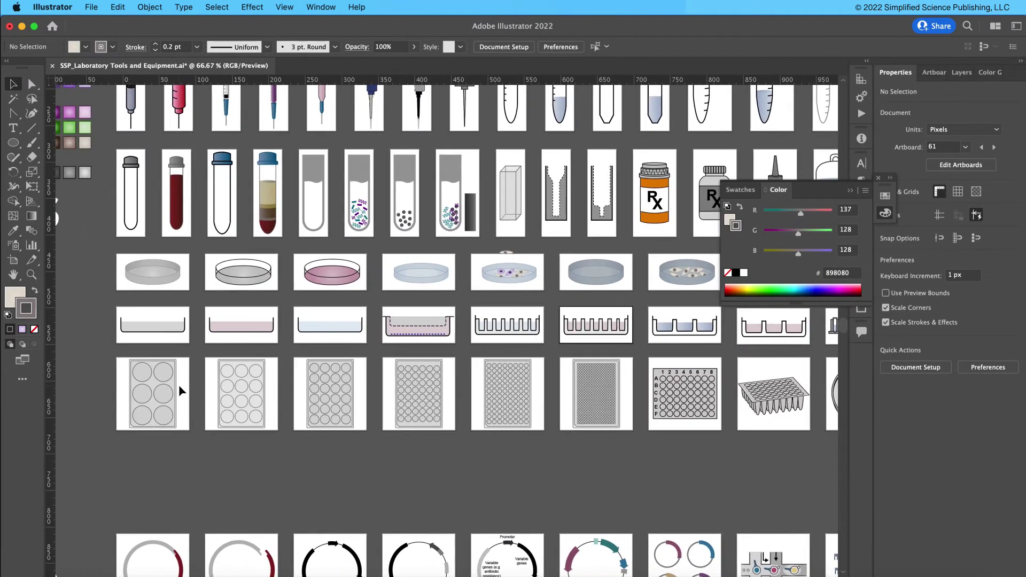
left_click(181, 391)
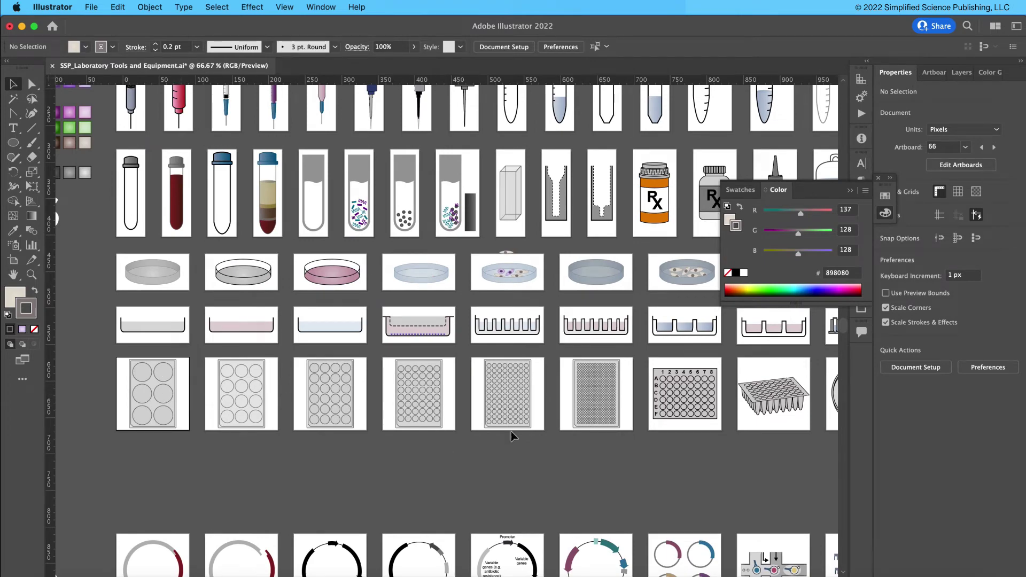
scroll(687, 419, "right", 15)
scroll(687, 419, "down", 2)
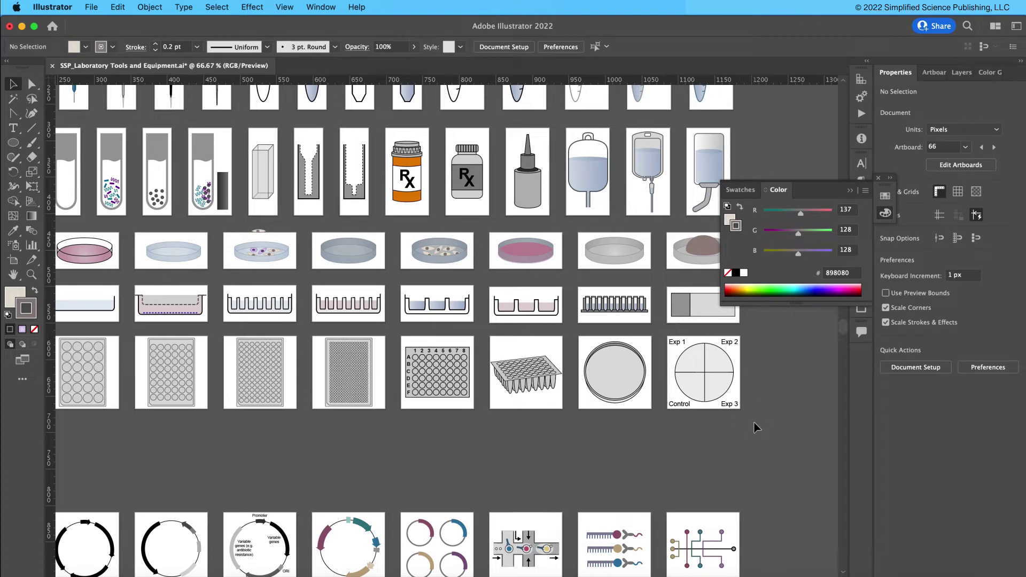
left_click_drag(753, 425, 584, 385)
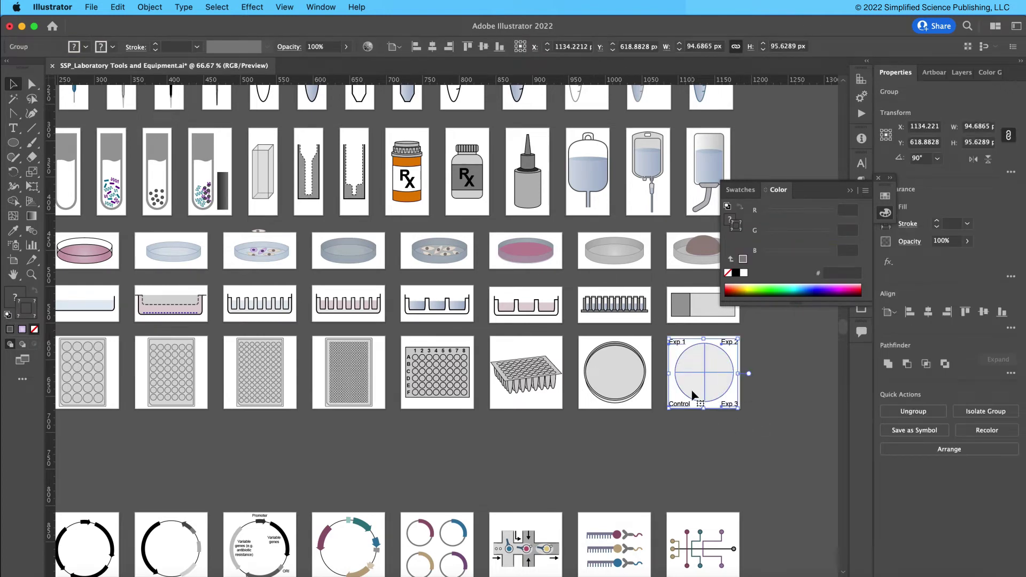
left_click(717, 434)
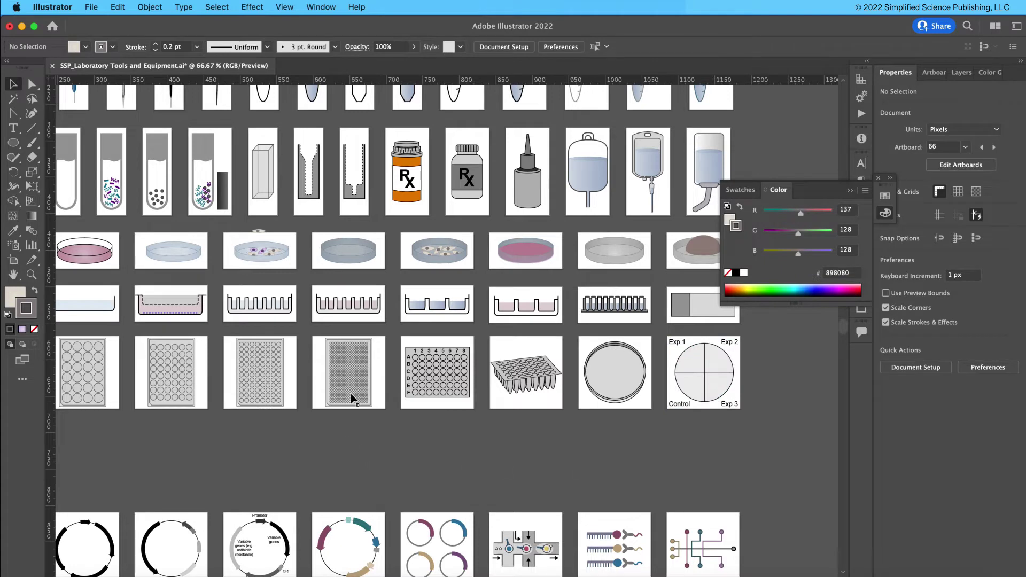
Survey the collection down to the Plasmids and Molecular Assays section and select its second plasmid circle.
left_click_drag(262, 348, 346, 451)
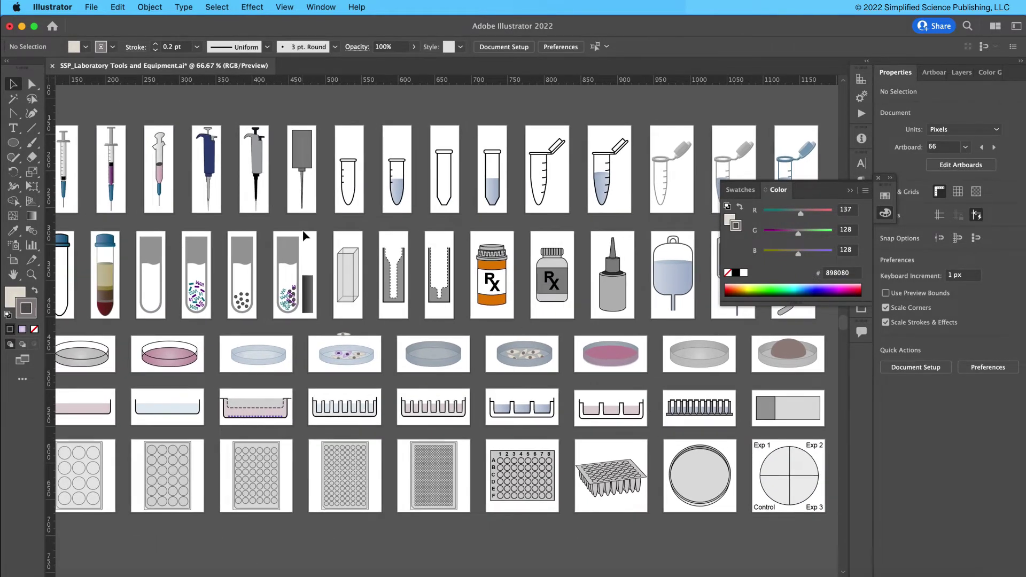
key("super+minus")
key("super+minus")
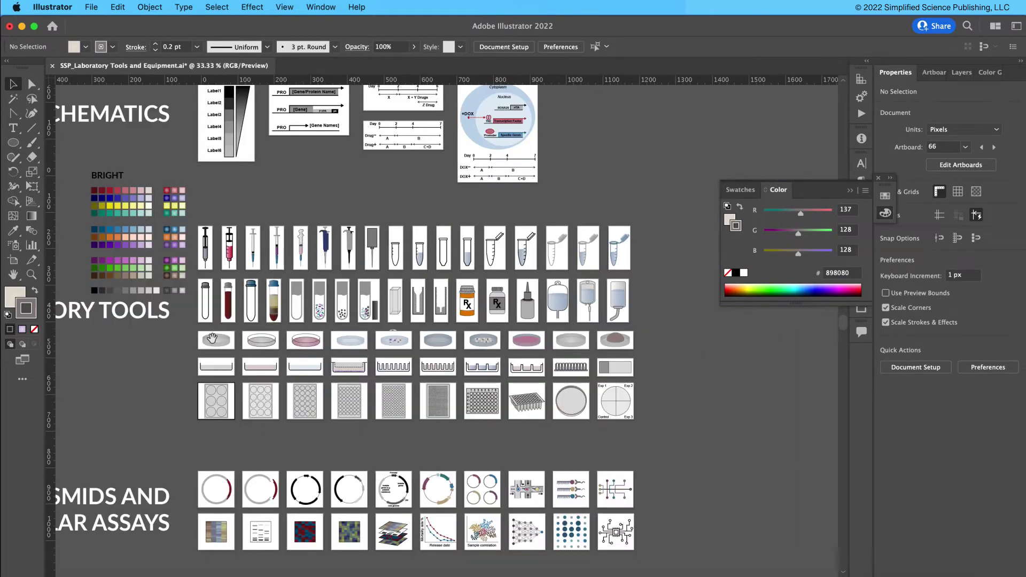
left_click_drag(213, 340, 261, 194)
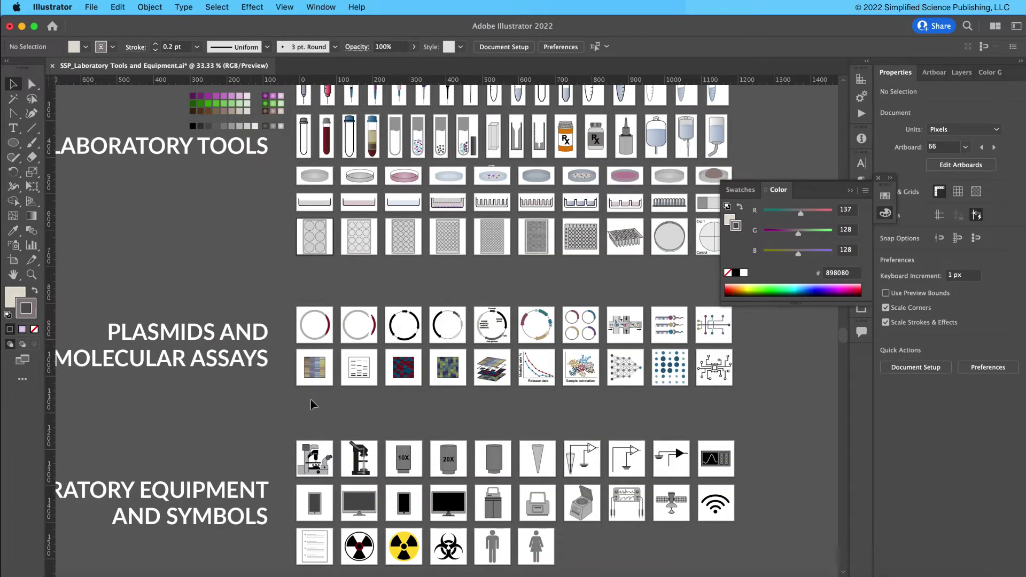
left_click_drag(452, 425, 403, 404)
left_click(319, 321)
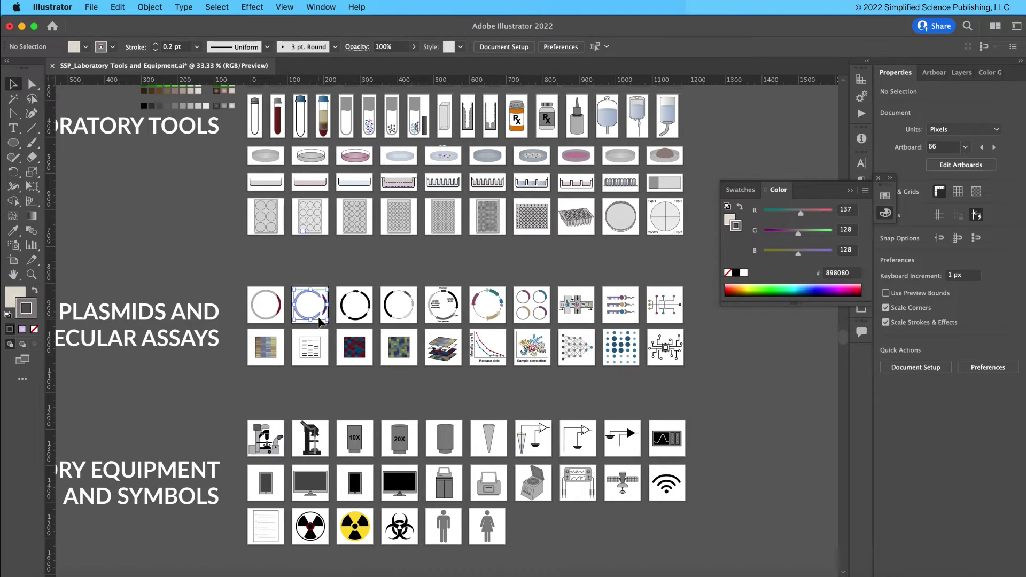
Examine the plasmid maps up close from the simple circles to the multicolored arrow map, and select the multicolored map.
key("super+equal")
key("super+equal")
key("super+equal")
key("super+equal")
key("super+equal")
mouse_move(317, 322)
left_mouse_down()
mouse_move(485, 258)
mouse_move(456, 181)
mouse_move(221, 197)
left_mouse_up()
mouse_move(438, 218)
left_mouse_down()
mouse_move(223, 235)
mouse_move(406, 224)
mouse_move(238, 231)
left_mouse_up()
left_click_drag(482, 243, 233, 239)
left_click(438, 253)
left_click_drag(661, 235, 470, 239)
left_click(469, 239)
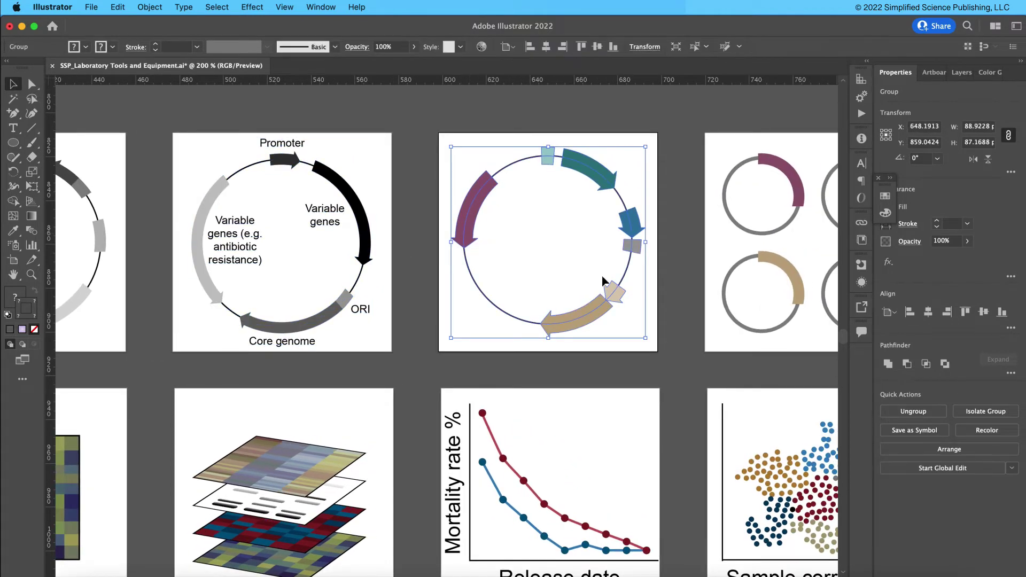
Isolate the multicolored plasmid map to select its teal arrow on its own, and leave isolation.
double_click(608, 187)
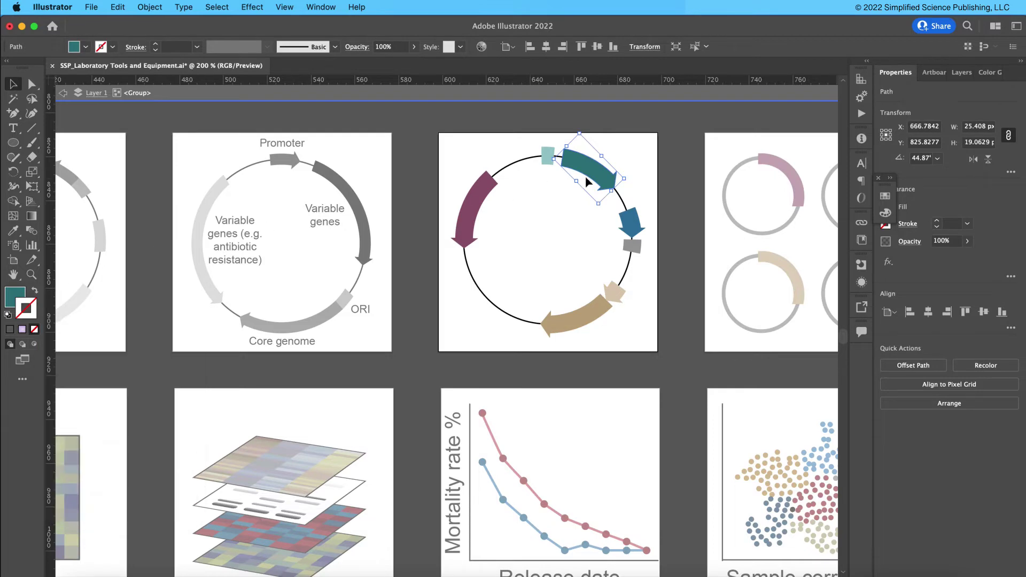
left_click_drag(652, 274, 479, 271)
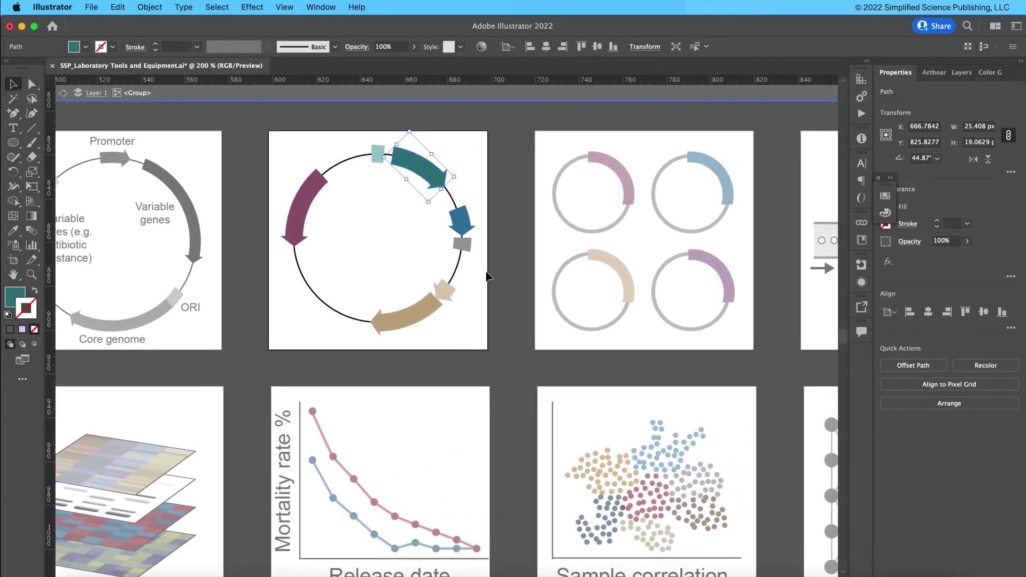
key("Escape")
Examine the molecular assay artwork from the four ring diagrams across to the circuit icons, and back along the lower row to the heatmaps.
left_click_drag(692, 249, 475, 233)
left_click_drag(768, 288, 553, 279)
left_click_drag(808, 127, 595, 130)
left_click_drag(709, 145, 611, 138)
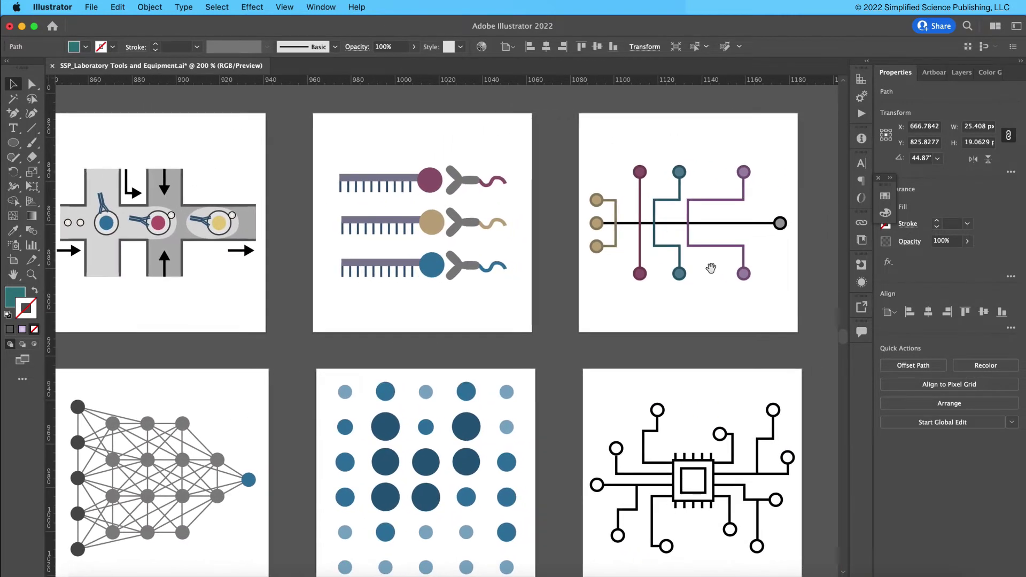
left_click_drag(551, 400, 582, 283)
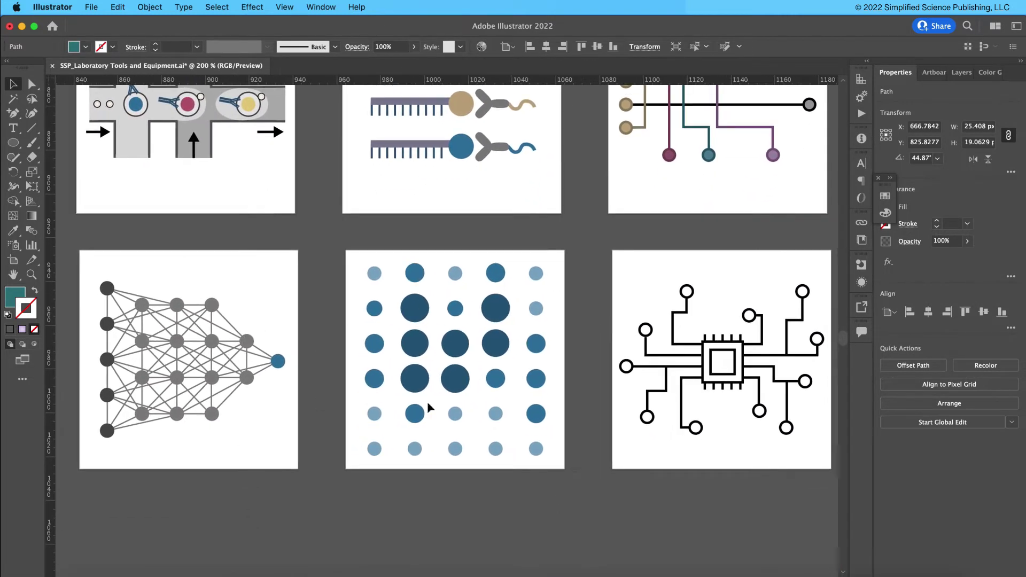
left_click_drag(123, 398, 441, 332)
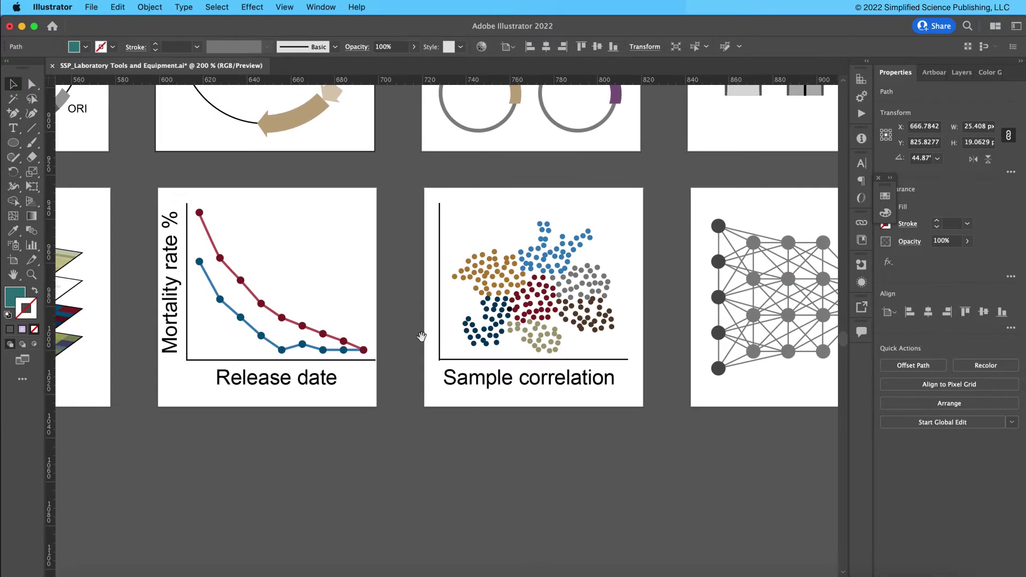
left_click_drag(350, 350, 438, 322)
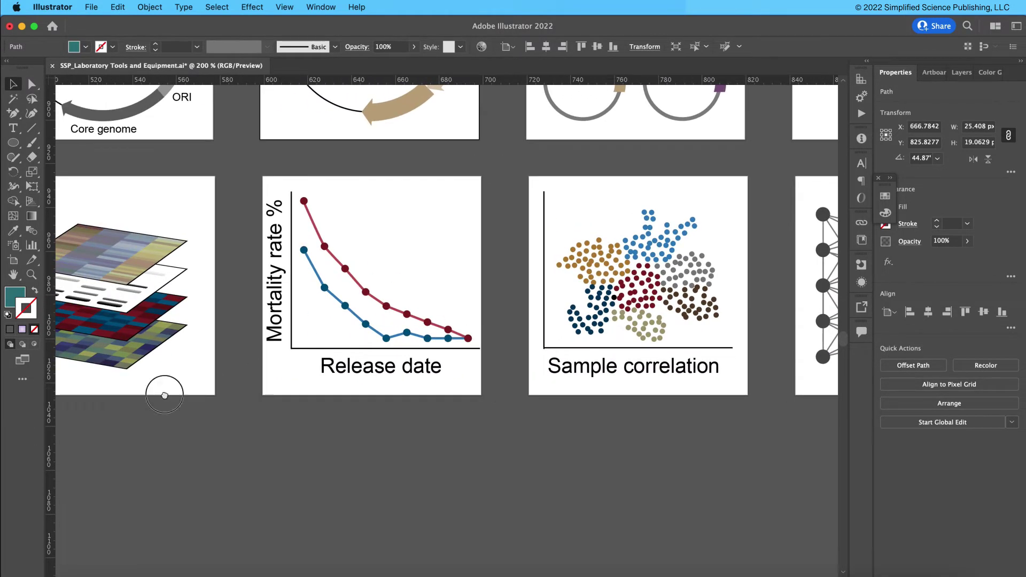
left_click_drag(163, 394, 605, 360)
left_click_drag(572, 282, 601, 293)
left_click_drag(180, 395, 272, 387)
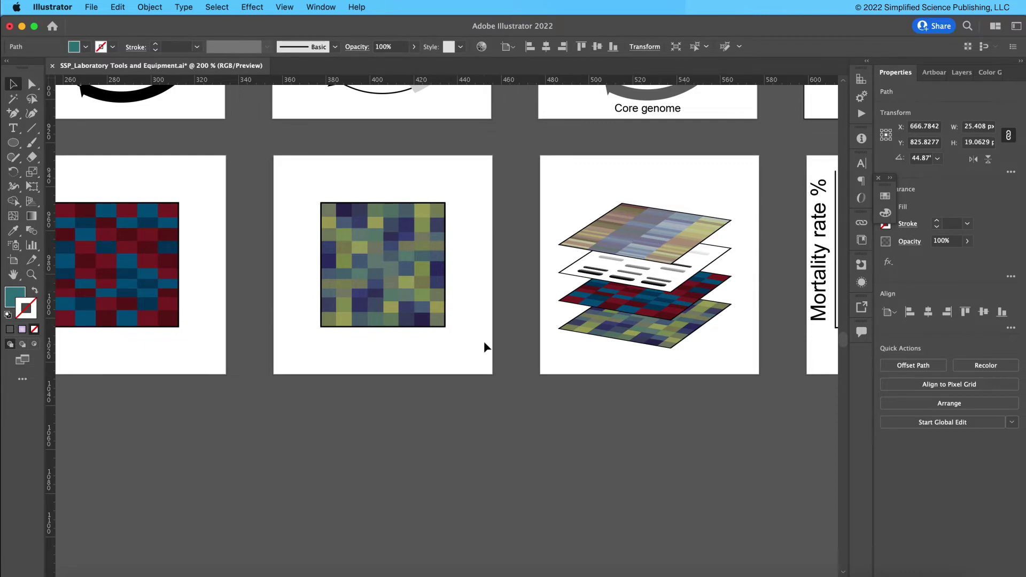
Survey the Laboratory Equipment and Symbols section and select its checklist document illustration.
scroll(271, 455, "down", 6)
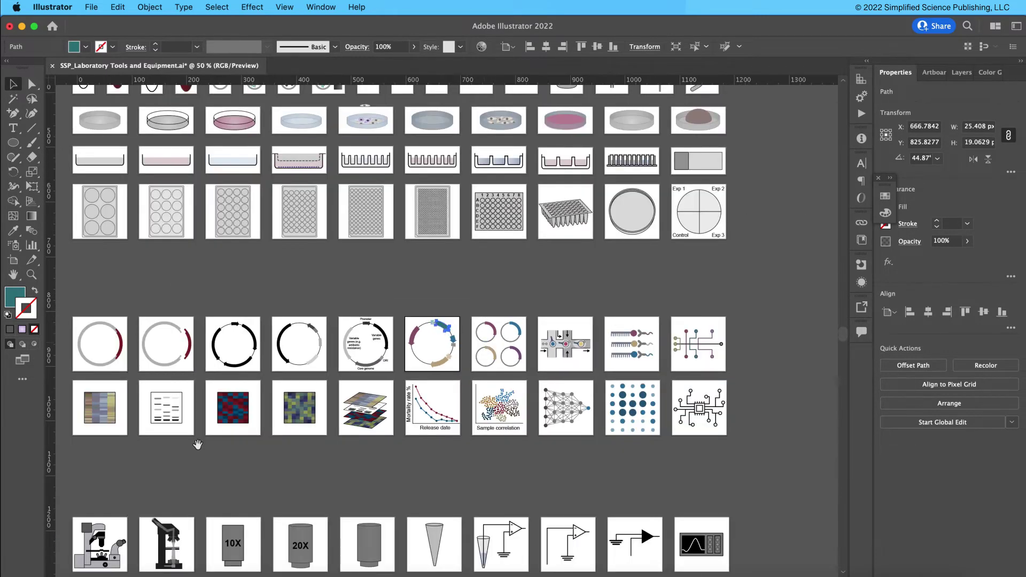
left_click_drag(197, 445, 262, 363)
left_click_drag(191, 425, 597, 207)
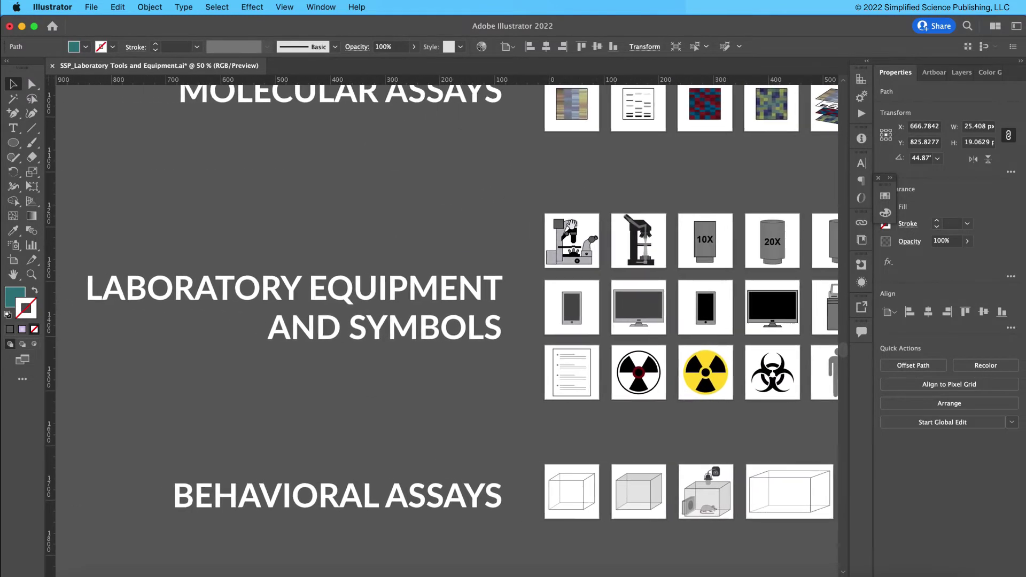
left_click_drag(549, 356, 253, 363)
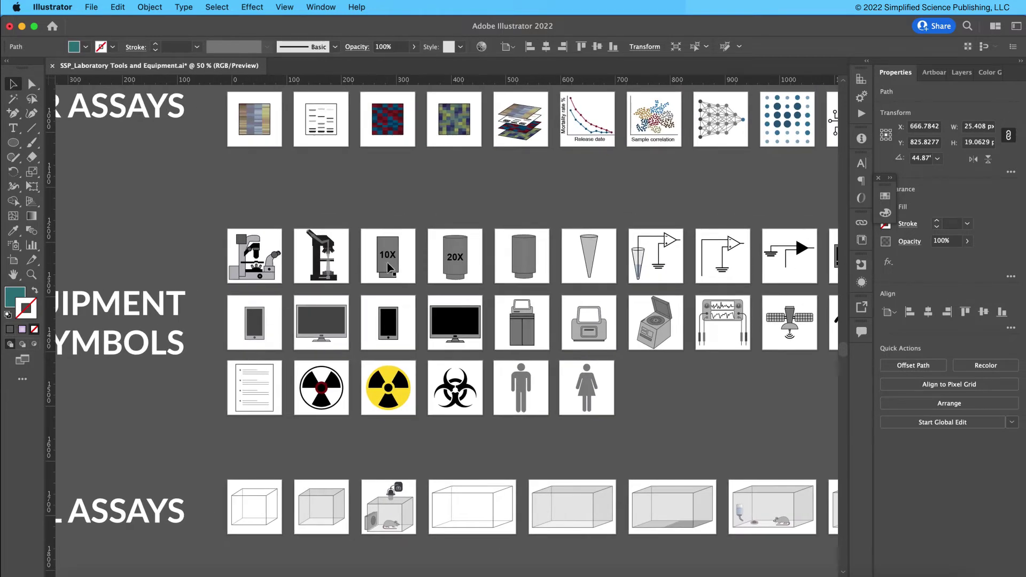
left_click_drag(721, 211, 609, 203)
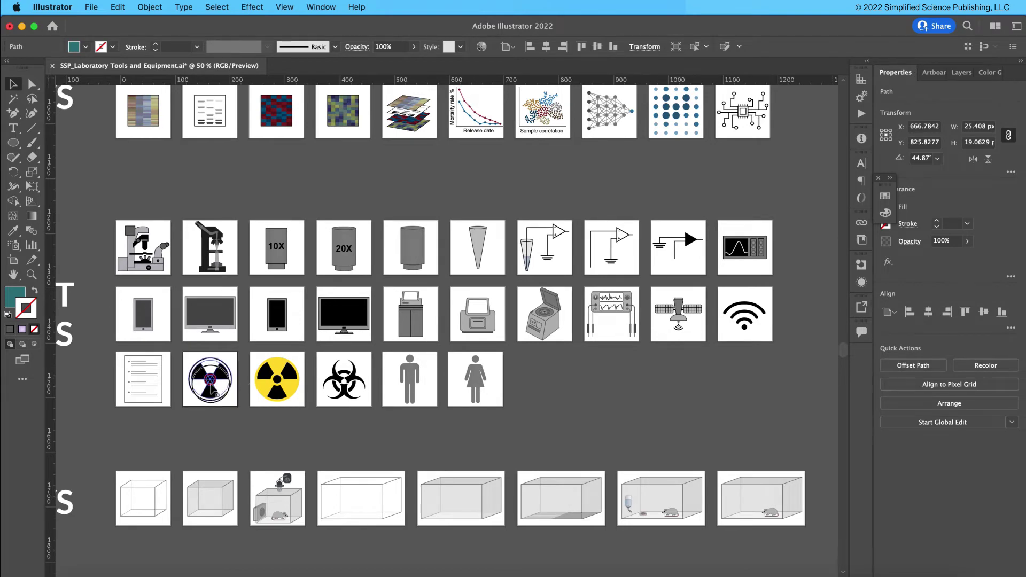
left_click(160, 394)
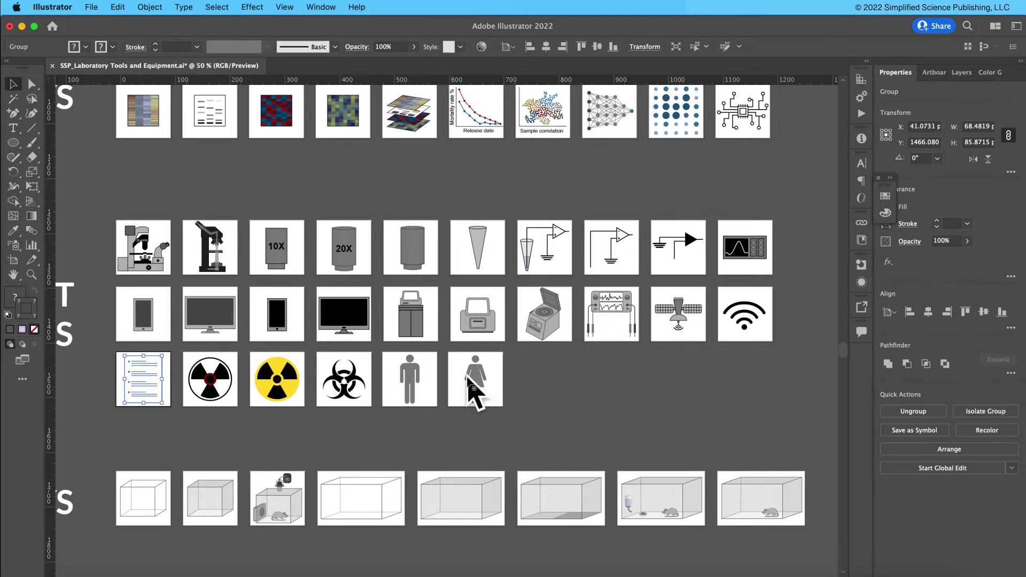
Select the first wireframe box in the Behavioral Assays section, examine it up close, and clear the selection.
left_click_drag(240, 431, 497, 223)
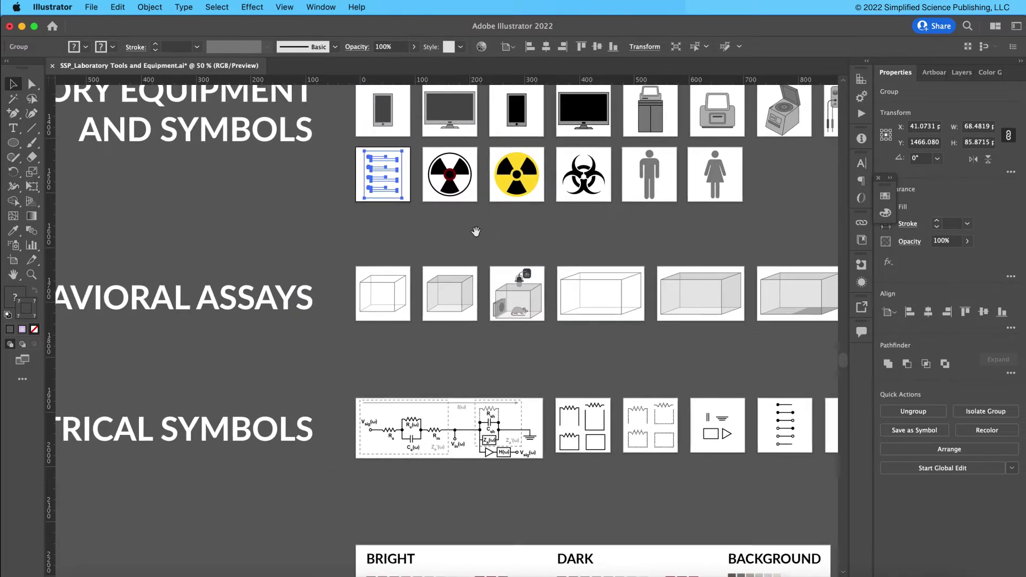
left_click(384, 295)
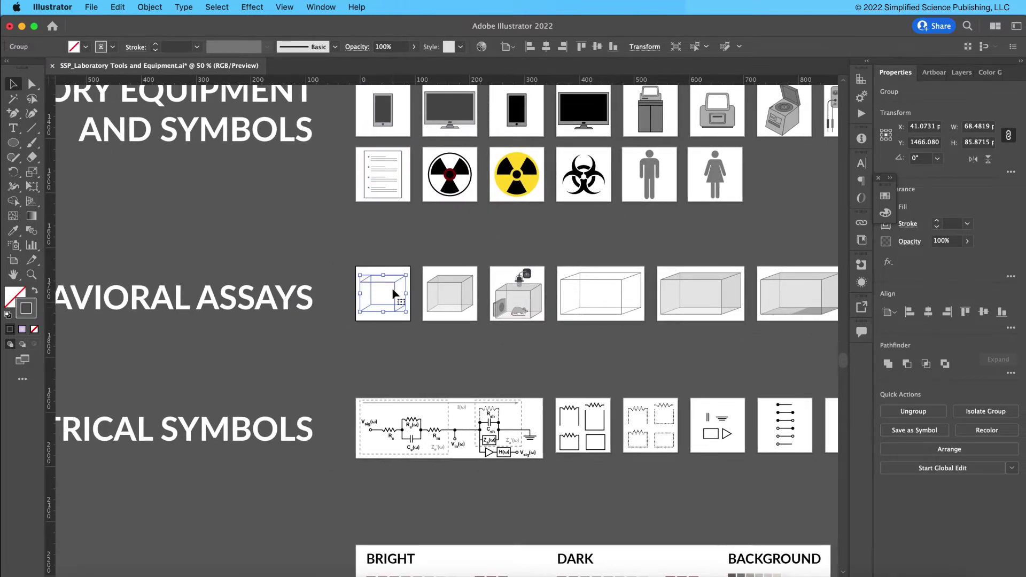
key("super+equal")
key("super+equal")
key("super+equal")
scroll(487, 319, "right", 5)
scroll(487, 318, "down", 2)
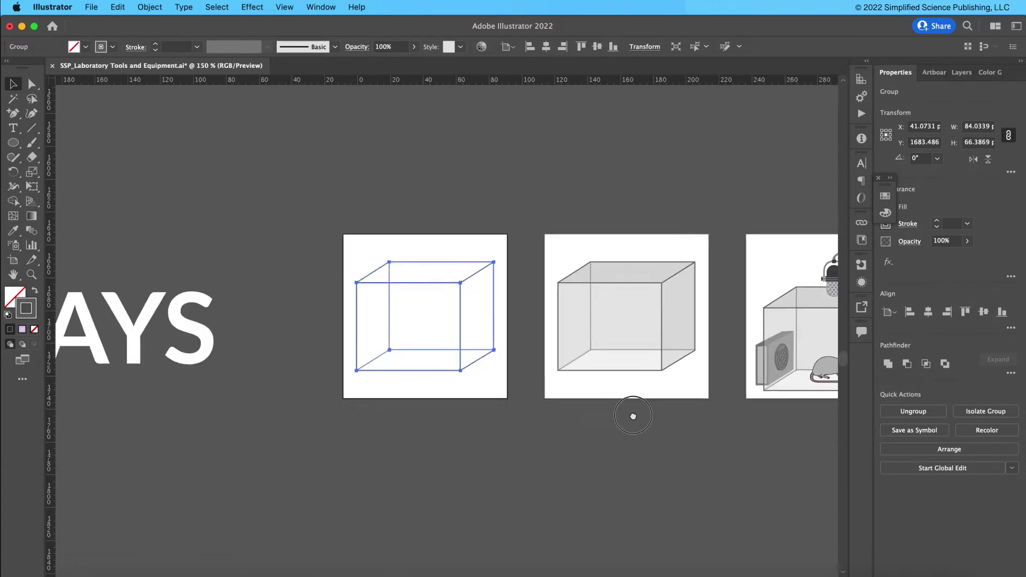
left_click(379, 290)
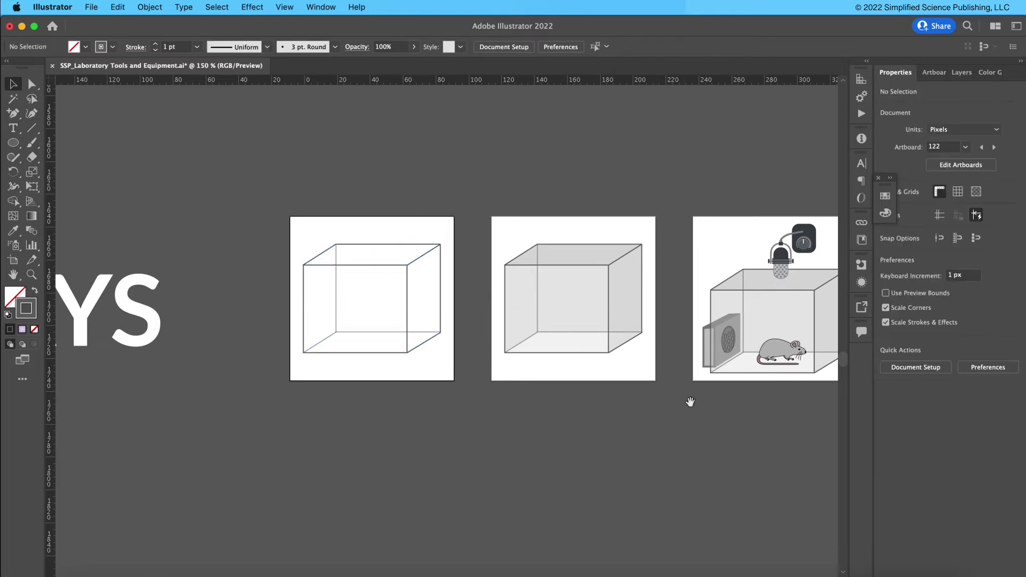
Isolate the mouse inside the chamber with the speaker and microphone, nudge it slightly downward, and copy it.
scroll(690, 403, "right", 10)
left_click(536, 335)
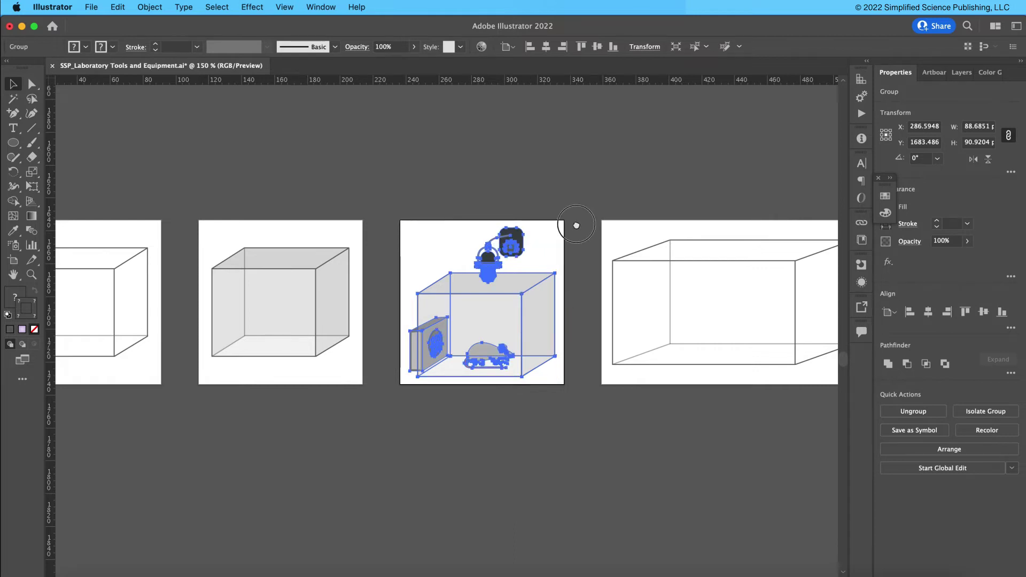
left_click_drag(574, 222, 426, 187)
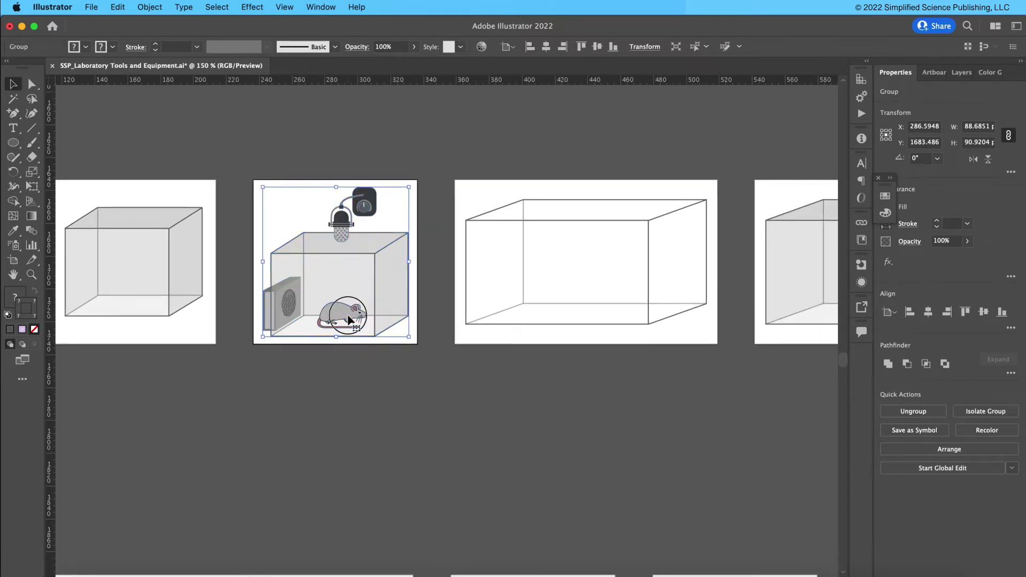
double_click(347, 317)
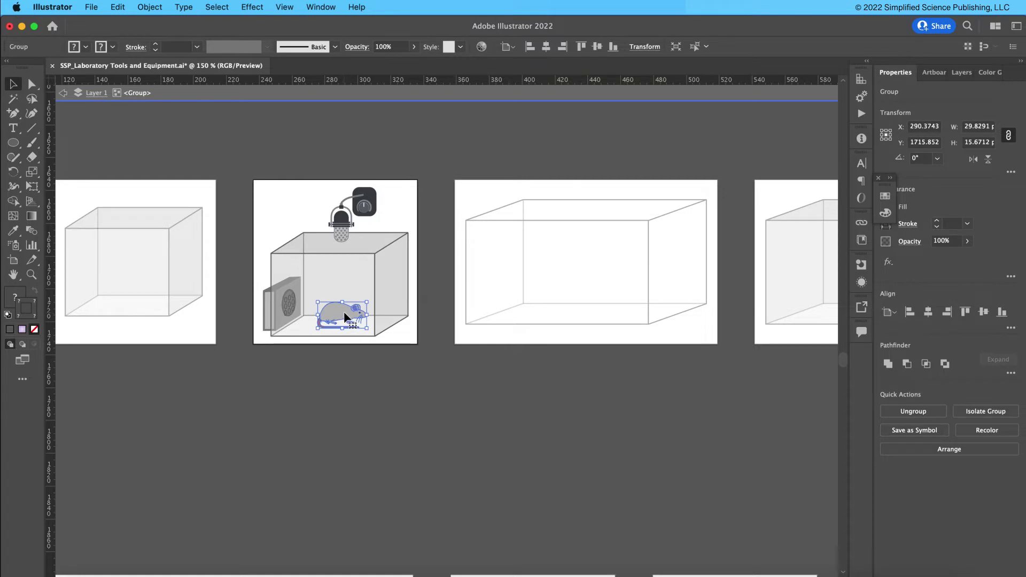
mouse_move(348, 317)
left_mouse_down()
mouse_move(331, 378)
mouse_move(348, 323)
left_mouse_up()
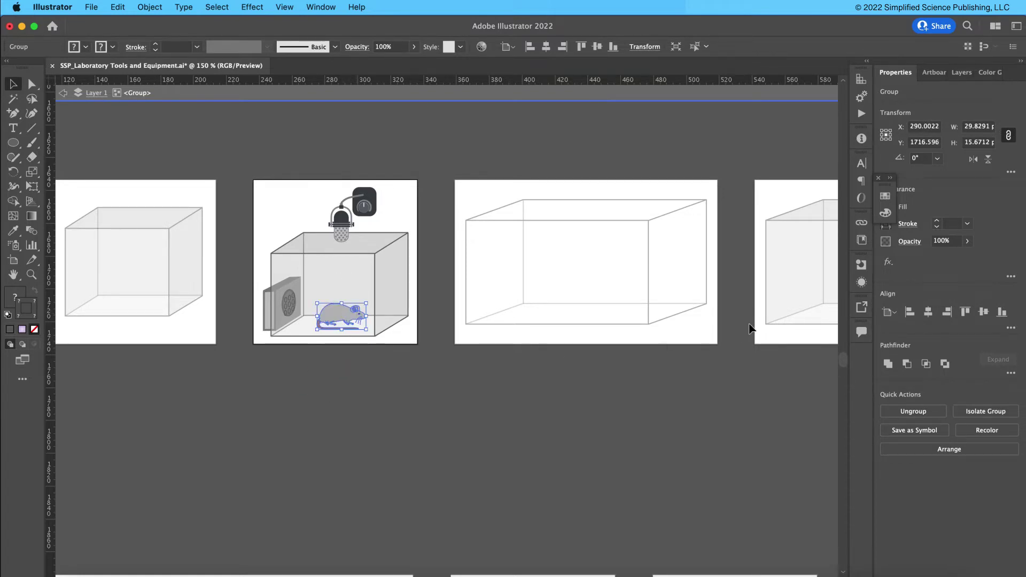
left_click(577, 390)
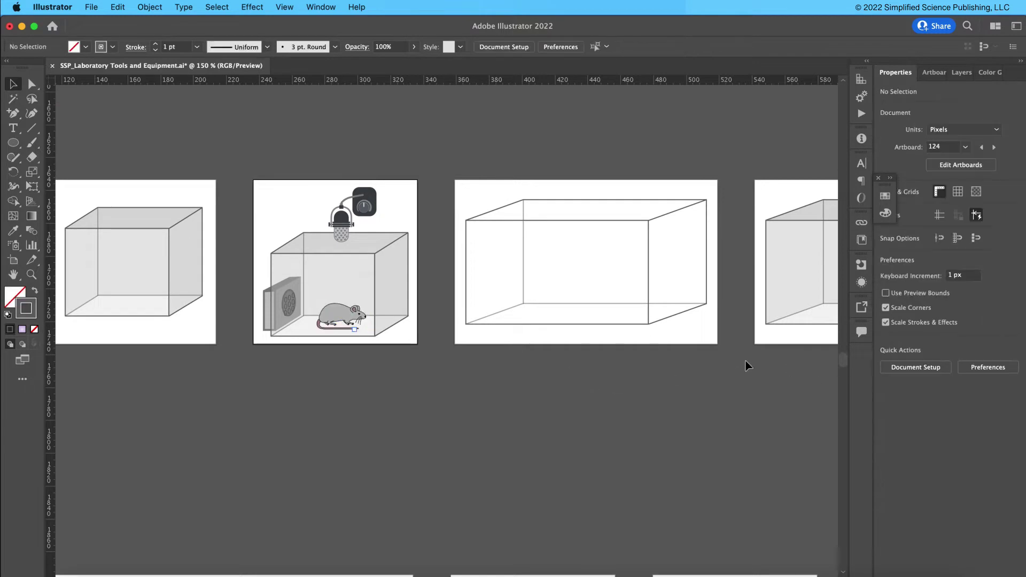
Place the copied mouse below the syringe in panel B of the first figure template, enlarged to about 83 px wide.
left_click_drag(843, 357, 802, 67)
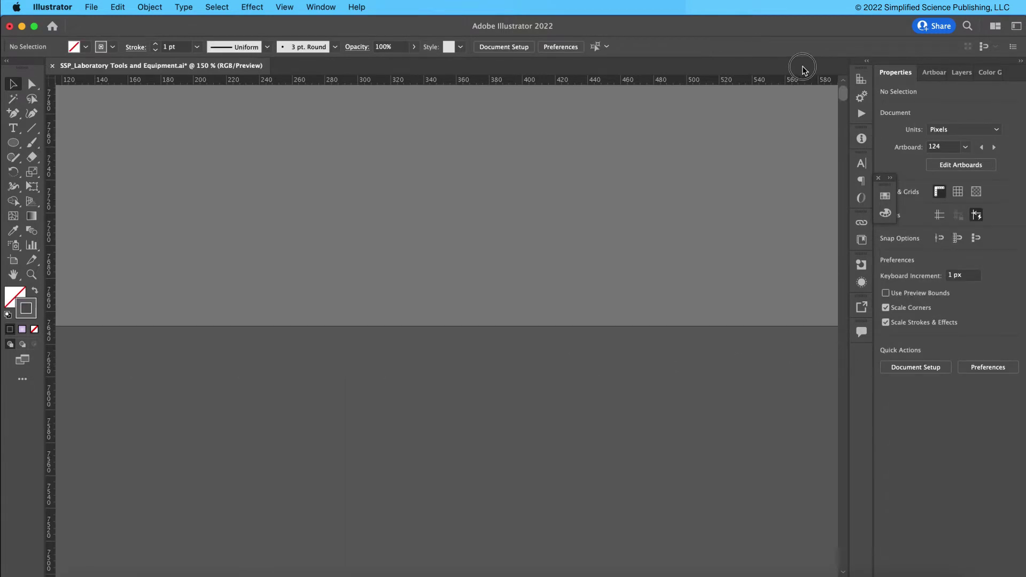
scroll(835, 101, "down", 8)
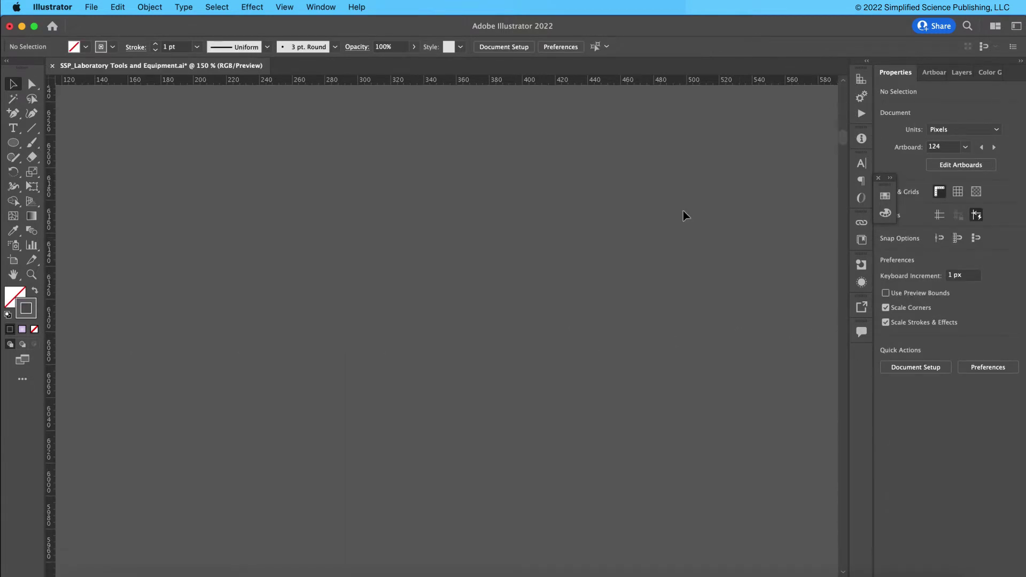
key("super+minus")
key("super+minus")
key("super+minus")
key("super+minus")
key("super+minus")
key("super+minus")
key("super+minus")
key("super+minus")
key("super+minus")
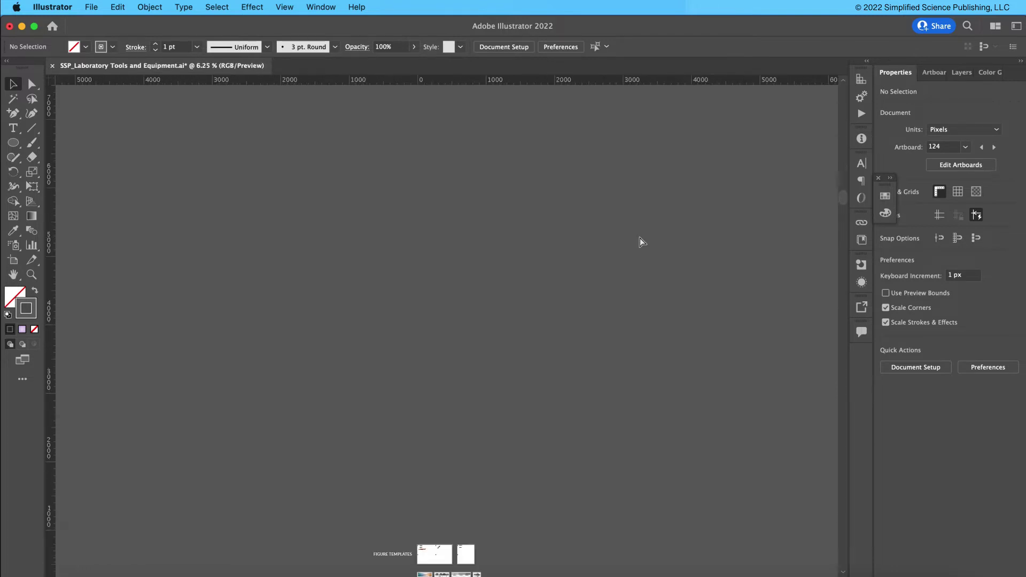
scroll(465, 227, "down", 5)
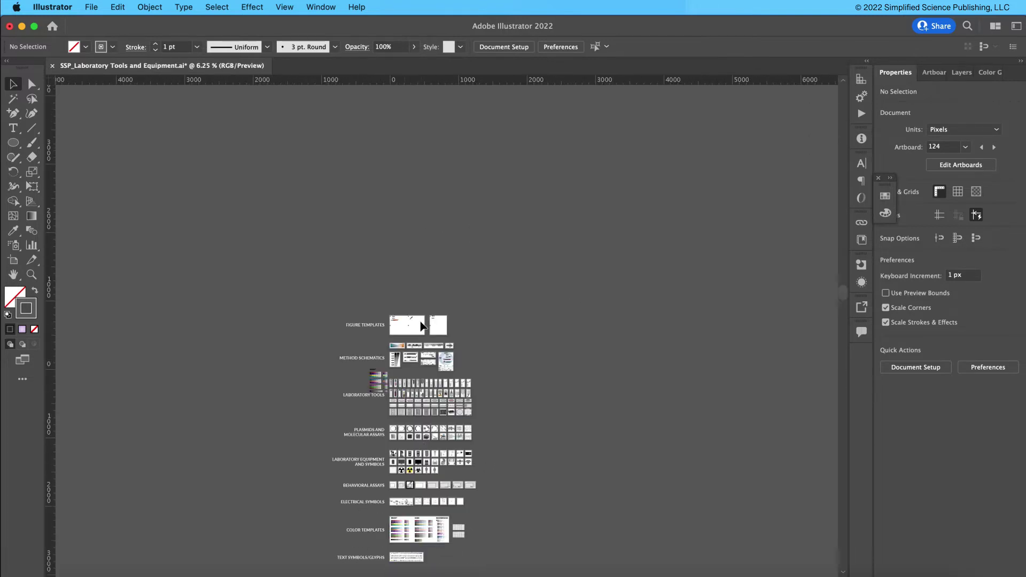
left_click(414, 323)
scroll(414, 323, "up", 6)
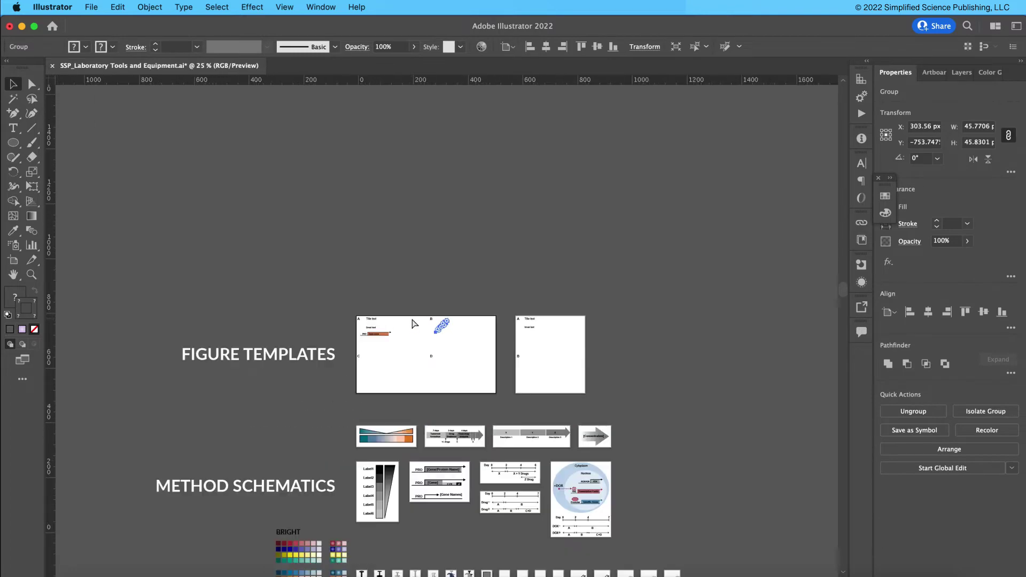
left_click(393, 372)
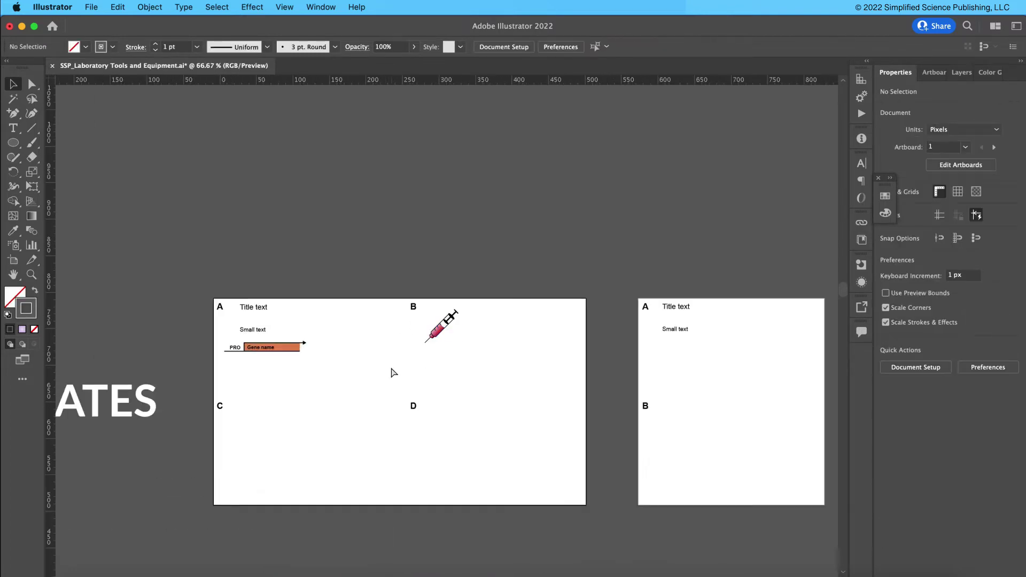
left_click(447, 332)
mouse_move(447, 335)
left_mouse_down()
mouse_move(410, 352)
mouse_move(457, 377)
mouse_move(485, 357)
left_mouse_up()
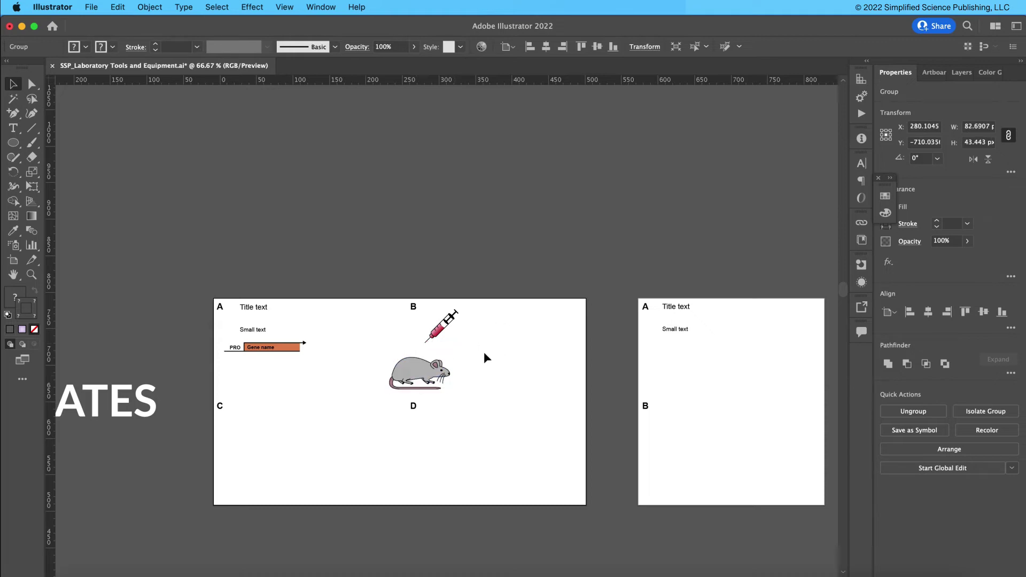
left_click(466, 356)
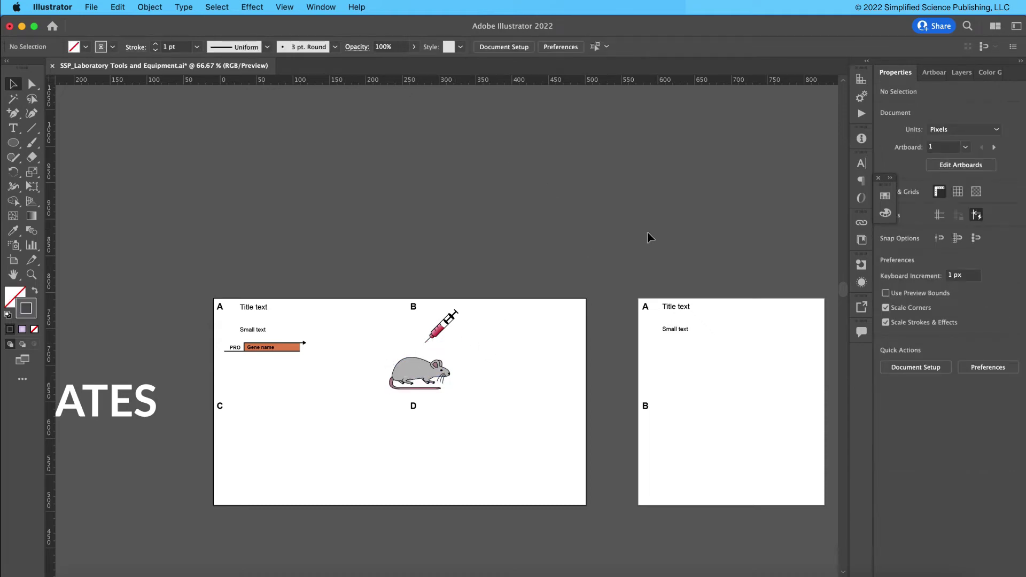
Return to the Behavioral Assays section and examine its larger boxes, including the chambers containing a mouse.
key("ctrl+minus")
key("ctrl+minus")
key("ctrl+minus")
key("ctrl+minus")
key("ctrl+minus")
key("ctrl+minus")
left_click(649, 336)
scroll(649, 336, "down", 2)
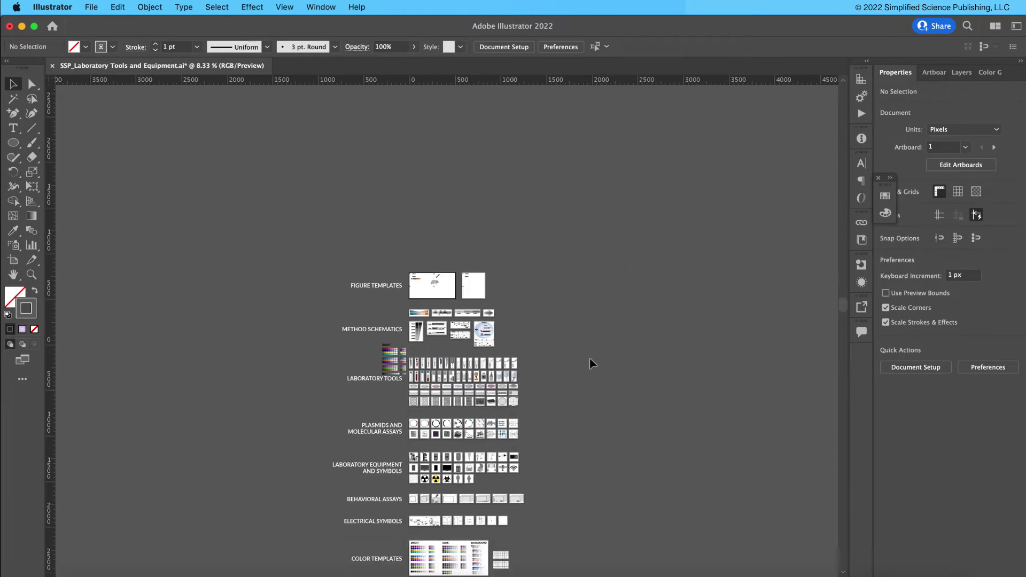
left_click(480, 501)
key("ctrl+plus")
key("ctrl+plus")
key("ctrl+plus")
key("ctrl+plus")
key("ctrl+plus")
key("ctrl+plus")
left_click(417, 355)
left_click(500, 388)
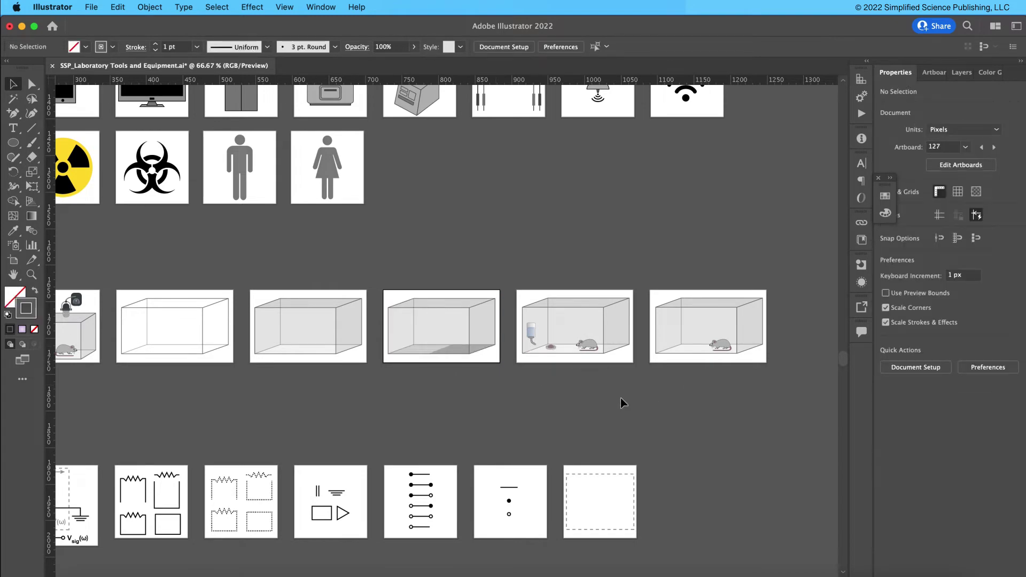
Survey the Electrical Symbols row and examine the Bright, Dark and Background palettes in the color templates.
left_click_drag(263, 343, 430, 180)
key("super+minus")
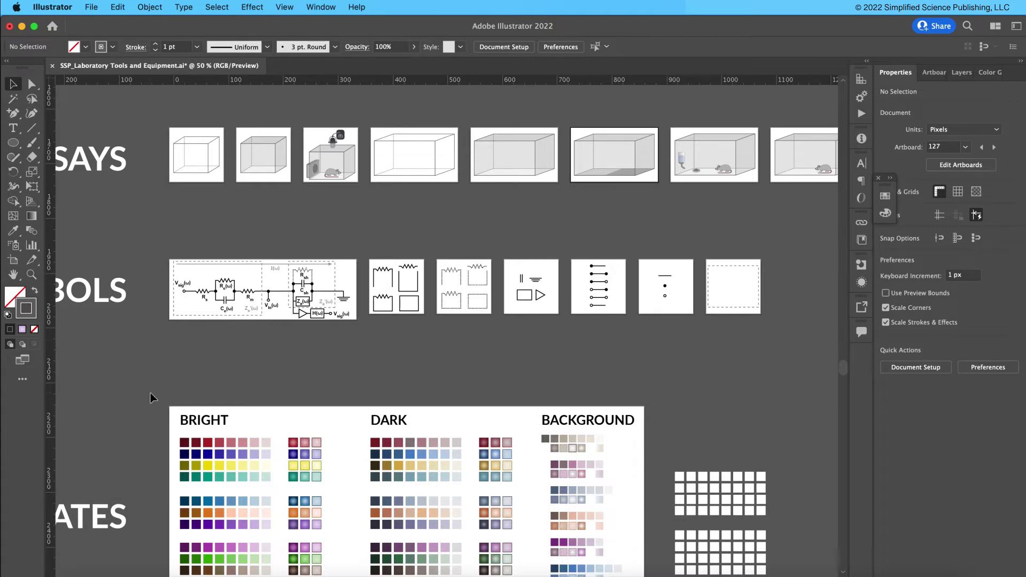
left_click_drag(138, 445, 194, 259)
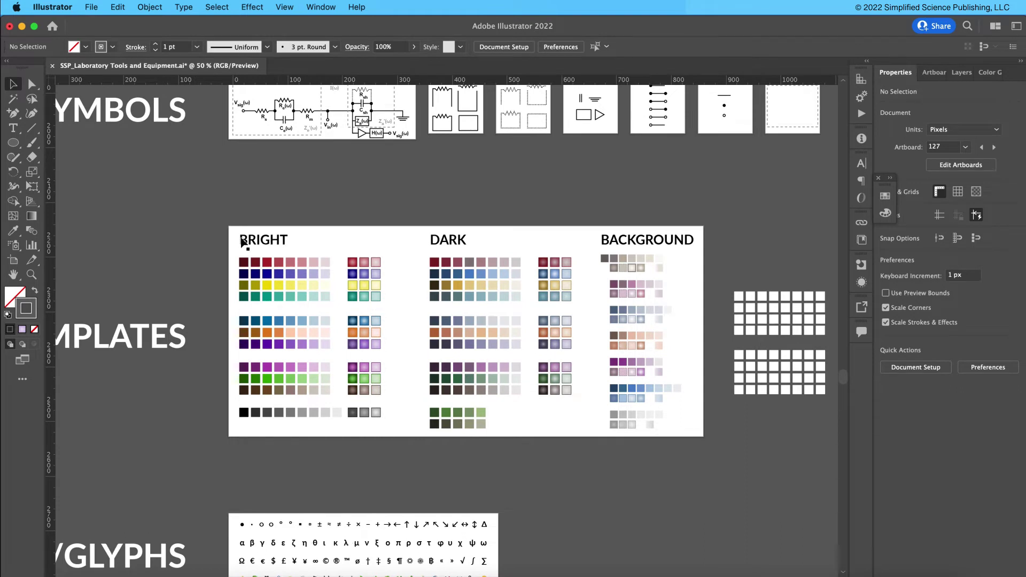
left_click_drag(219, 220, 377, 236)
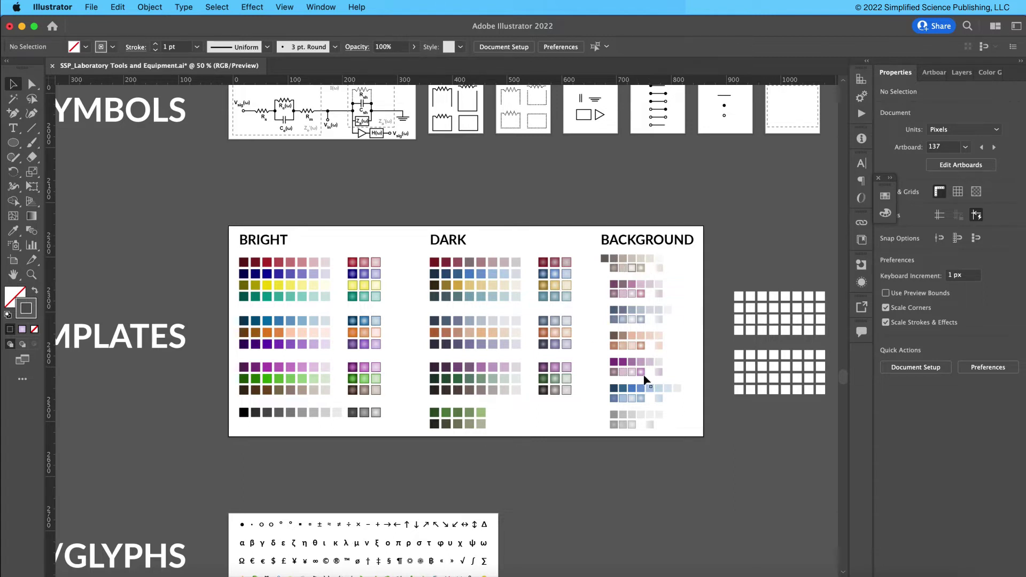
left_click_drag(709, 366, 627, 348)
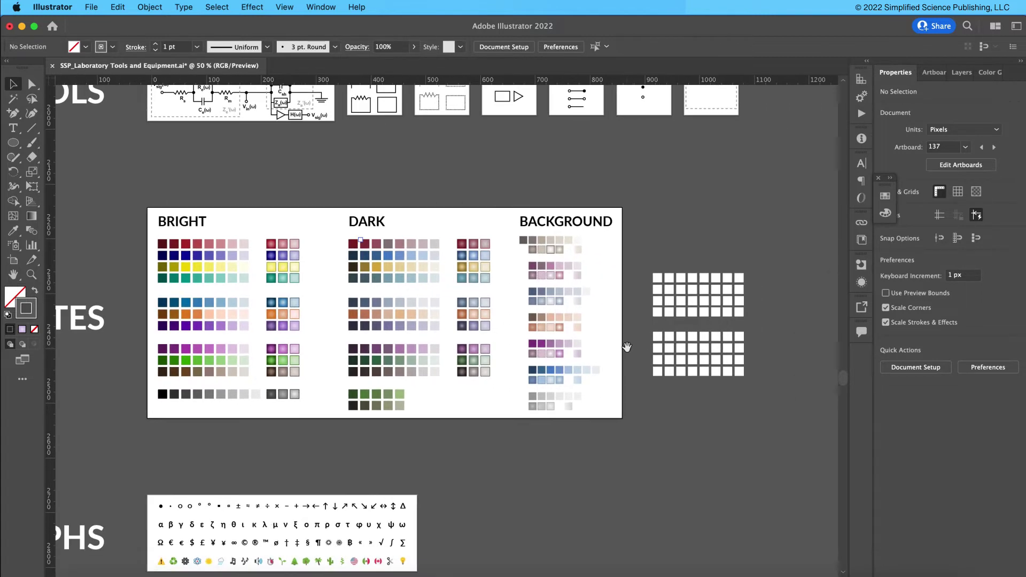
Fill the first square of the lower blank swatch grid with the fourth red of the Bright palette.
left_click_drag(640, 268, 767, 415)
left_click(767, 414)
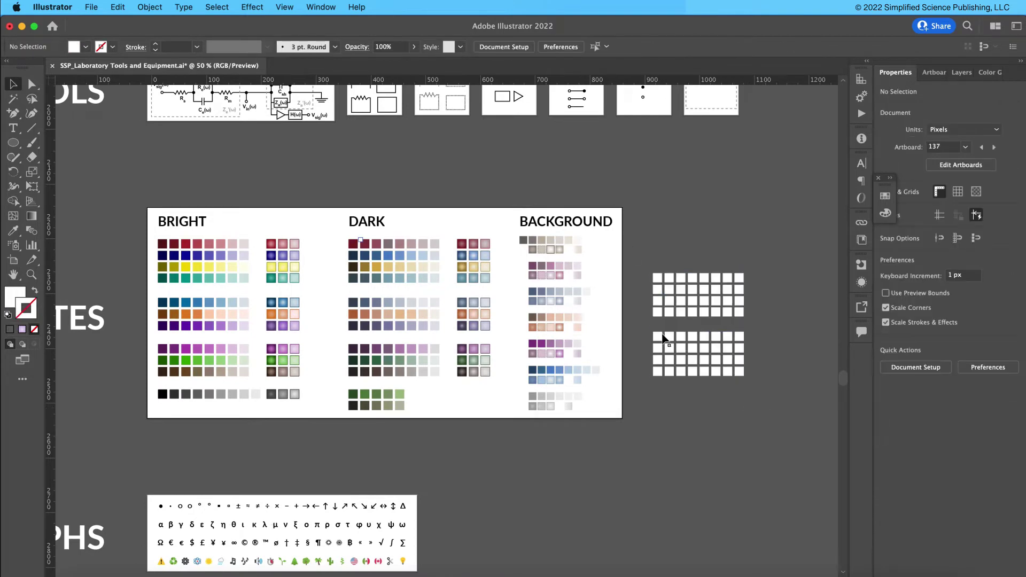
left_click(659, 338)
key("i")
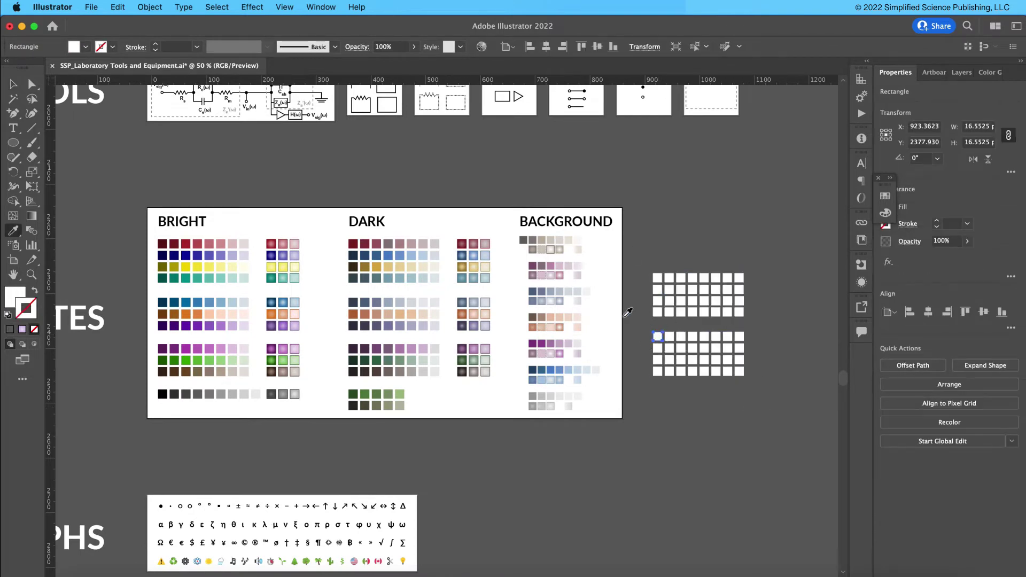
left_click(197, 244)
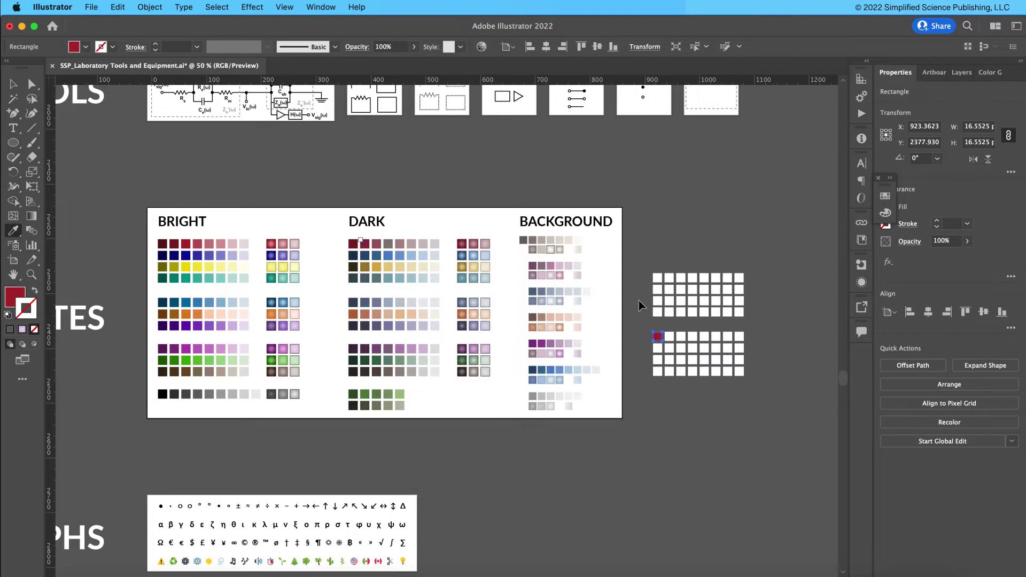
Fill the square below the red one with the dark blue from the Bright palette.
key("v")
left_click(659, 349)
key("i")
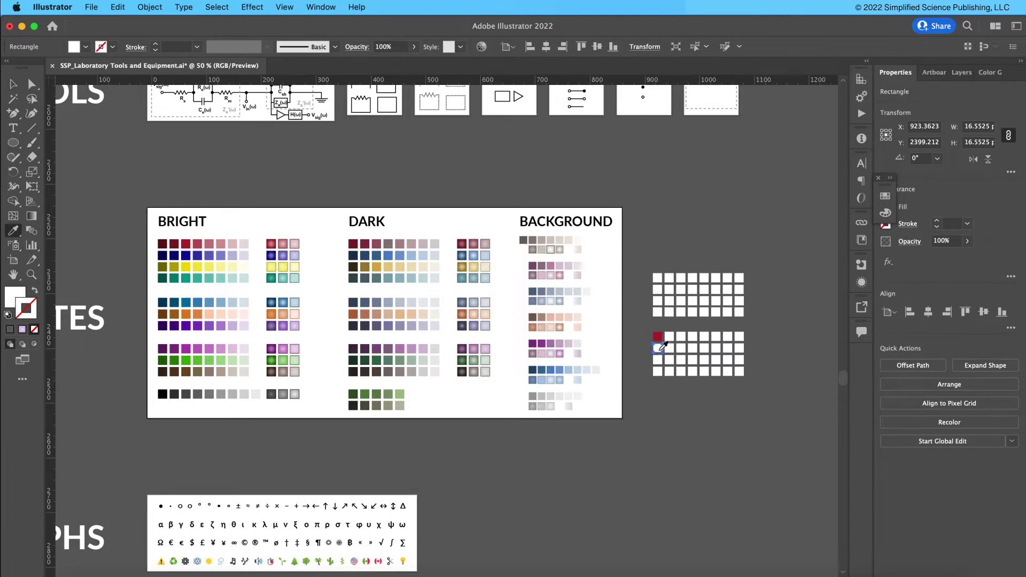
left_click(192, 257)
key("v")
left_click(635, 377)
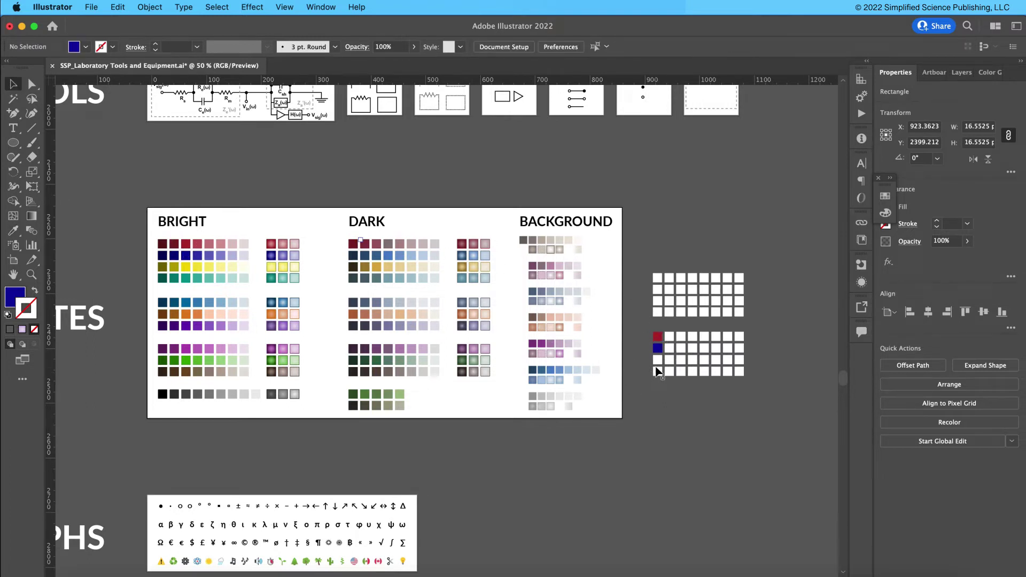
Fill the third square in the grid's first column with the teal from the Bright palette.
left_click(658, 360)
left_click(660, 366)
left_click(659, 361)
key("i")
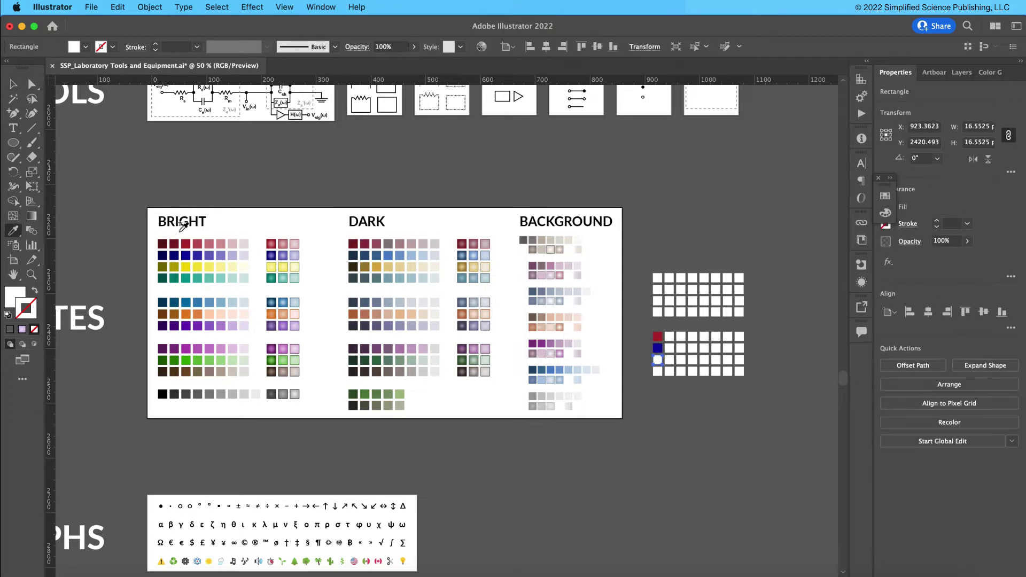
left_click(185, 276)
key("v")
left_click(695, 383)
Try a lighter teal color-guide tint as the stroke of the teal square and undo it.
left_click(660, 363)
key("super+equal")
key("super+equal")
key("super+equal")
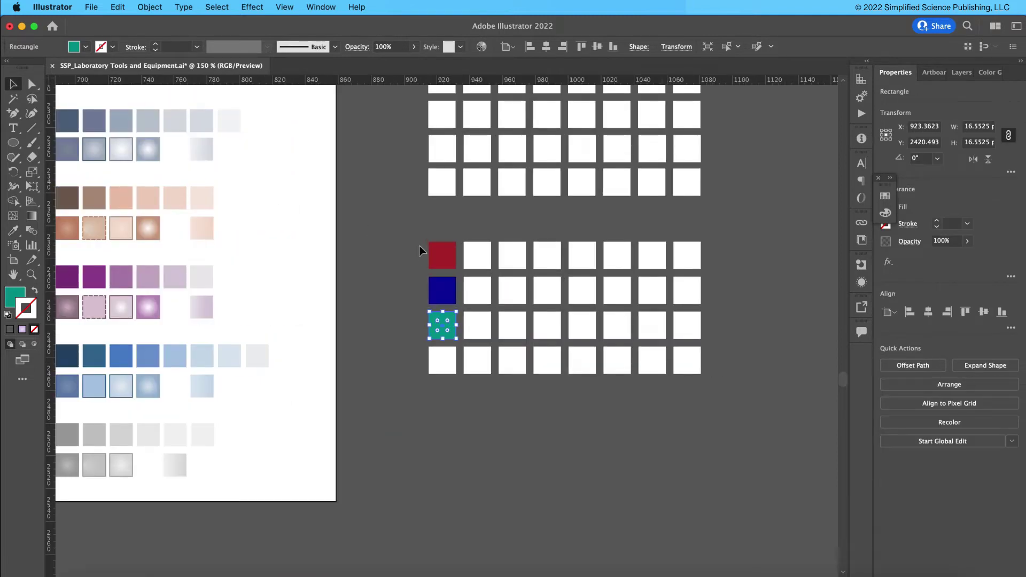
left_click(983, 73)
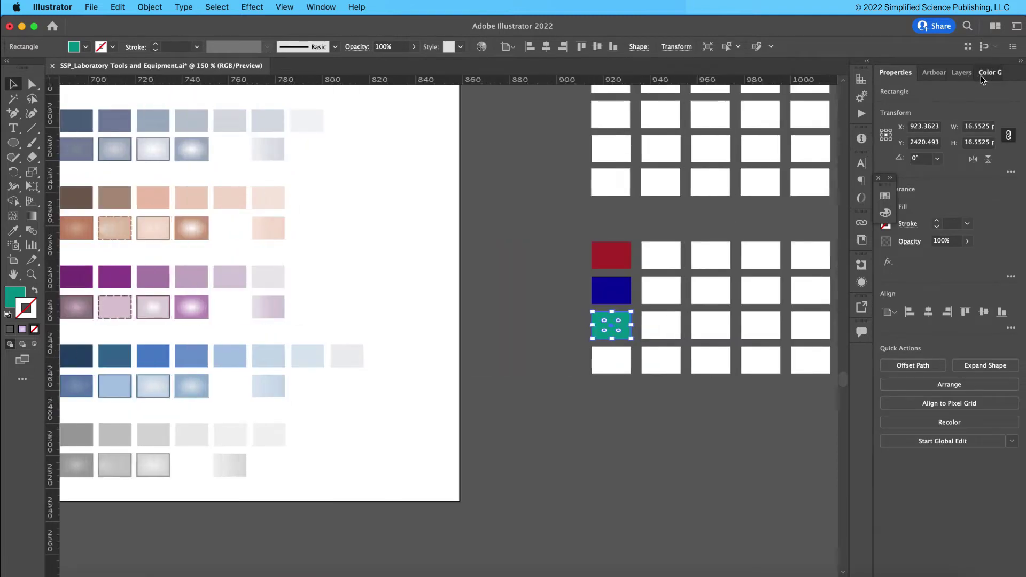
left_click(912, 123)
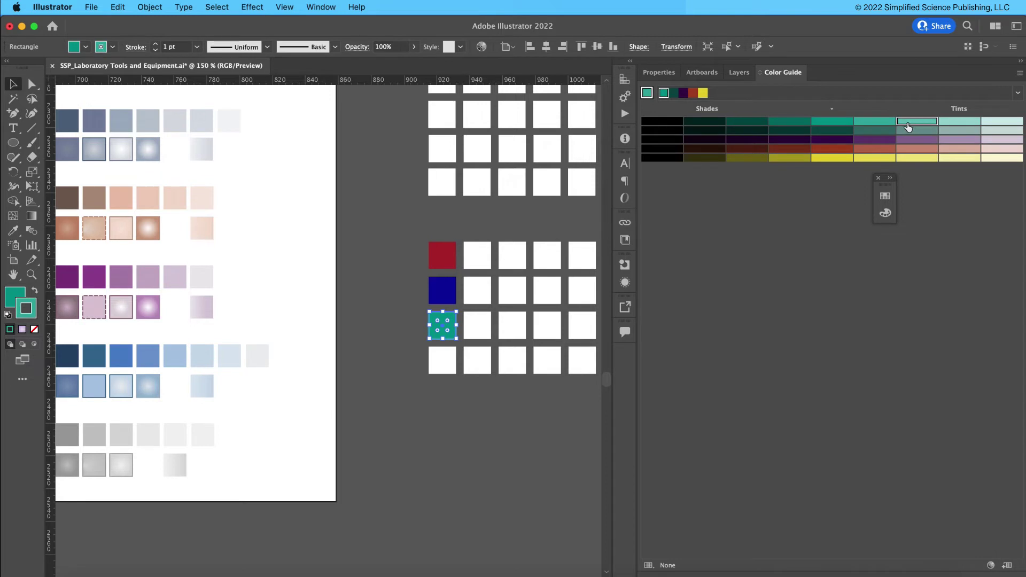
key("super+z")
Set the teal square's fill color to hex 3caa9f.
left_click(12, 301)
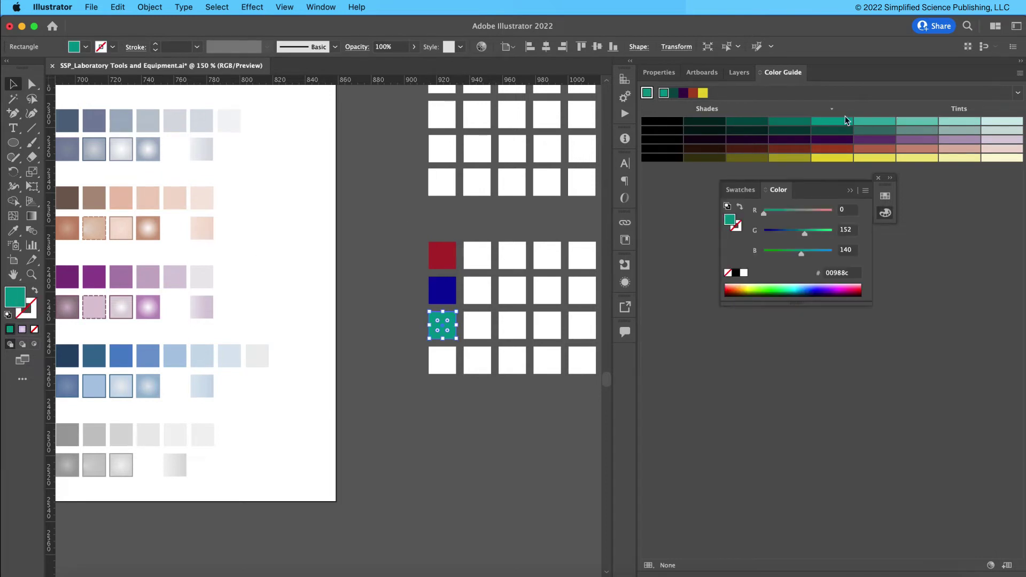
double_click(12, 301)
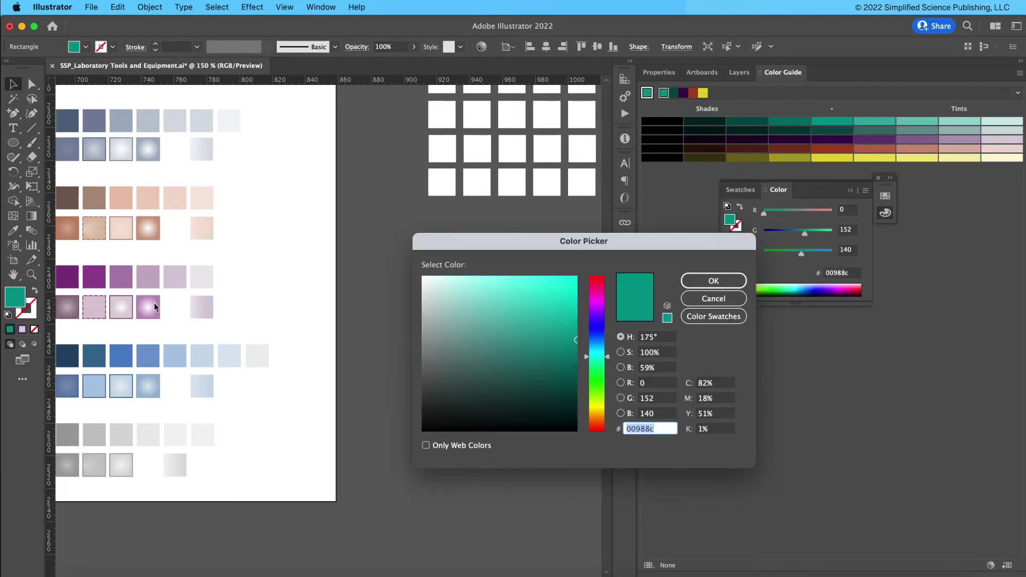
type("3caa9f")
left_click(704, 280)
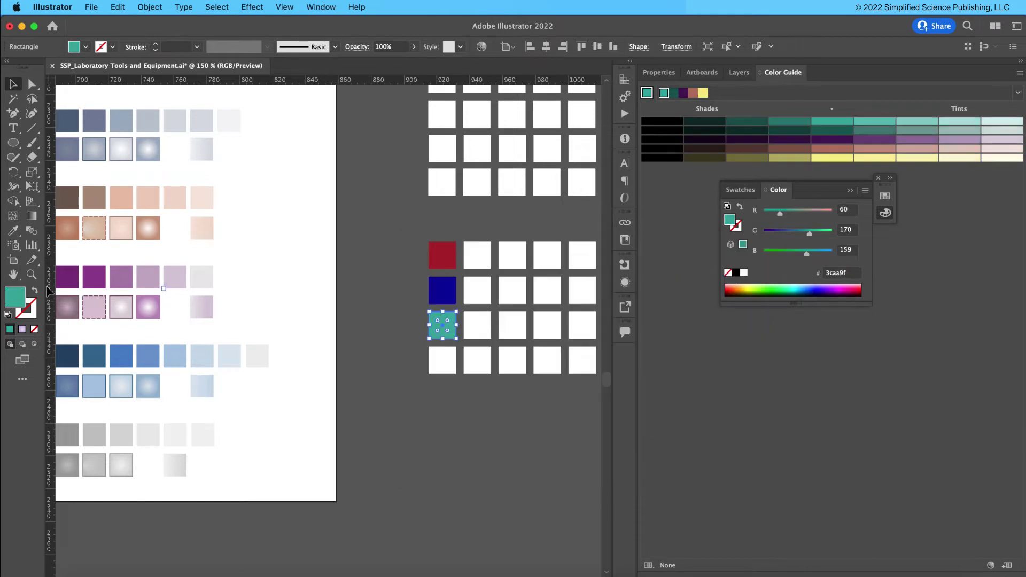
Lighten the teal square's fill to the aqua tone 61dbcc.
double_click(14, 302)
left_click(508, 298)
left_click(708, 280)
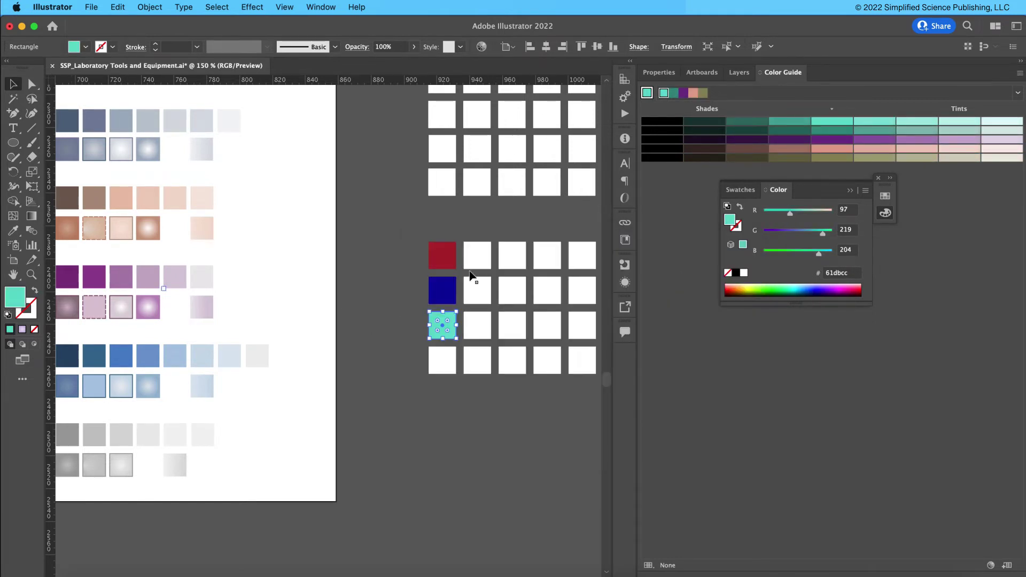
Swap fill and stroke on the aqua square, leaving it unfilled with a 1 pt aqua outline.
left_click(475, 257)
left_click(478, 323)
left_click(442, 325)
left_click(34, 291)
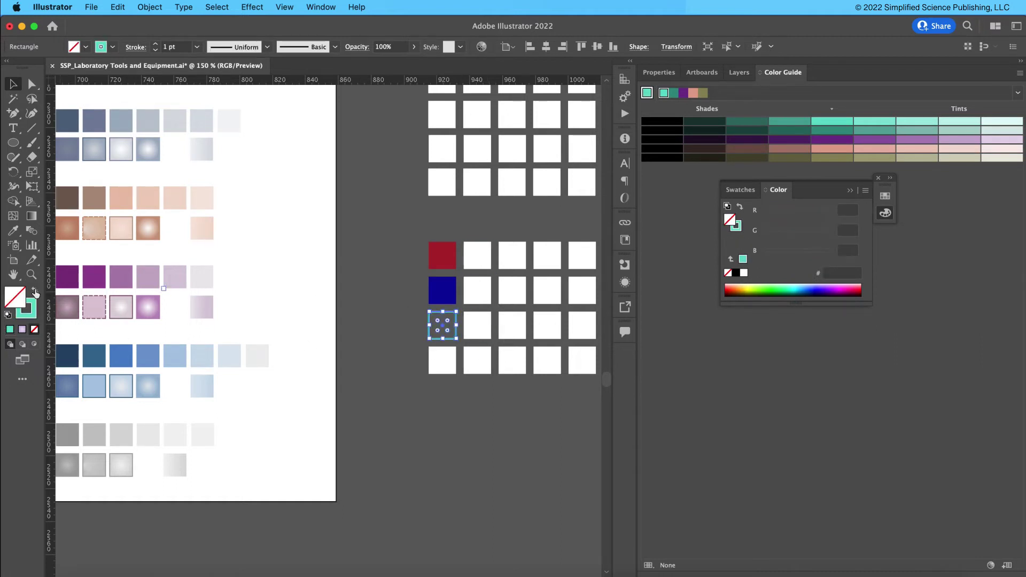
left_click(409, 347)
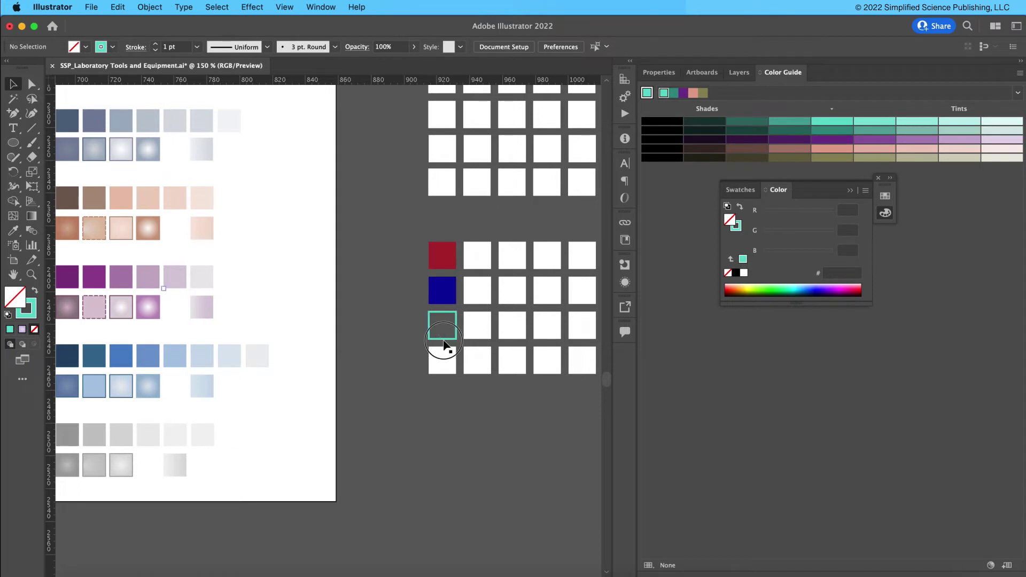
left_click(441, 329)
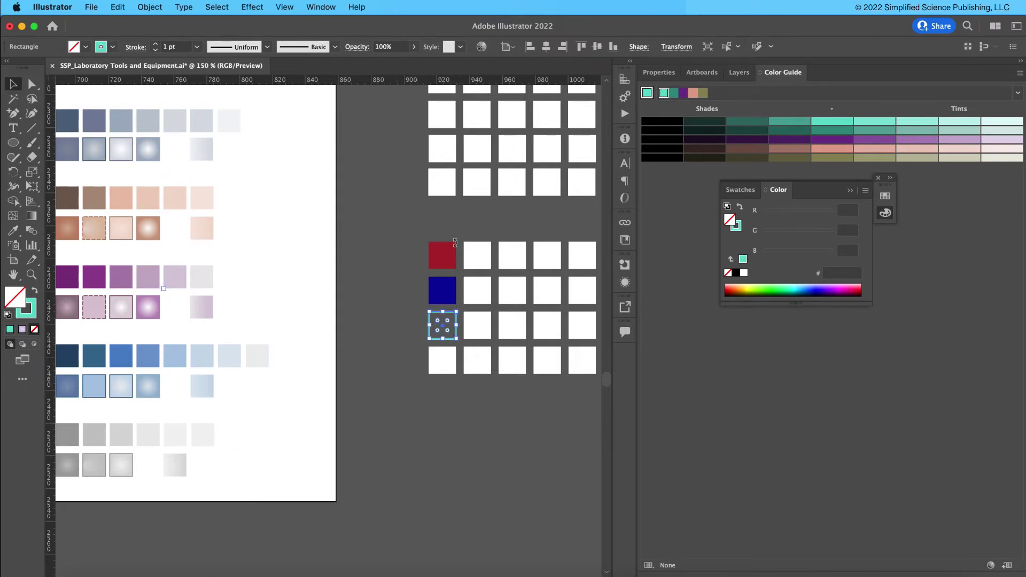
left_click(396, 226)
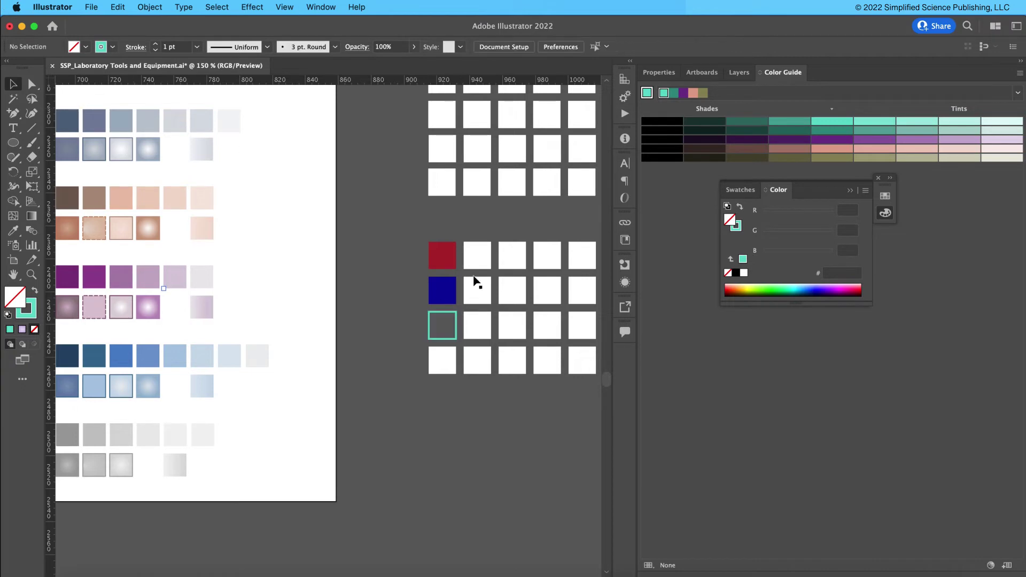
Go over the color palettes once more and examine the rows of symbols in the Glyphs section at 100% zoom.
key("super+minus")
key("super+minus")
key("super+minus")
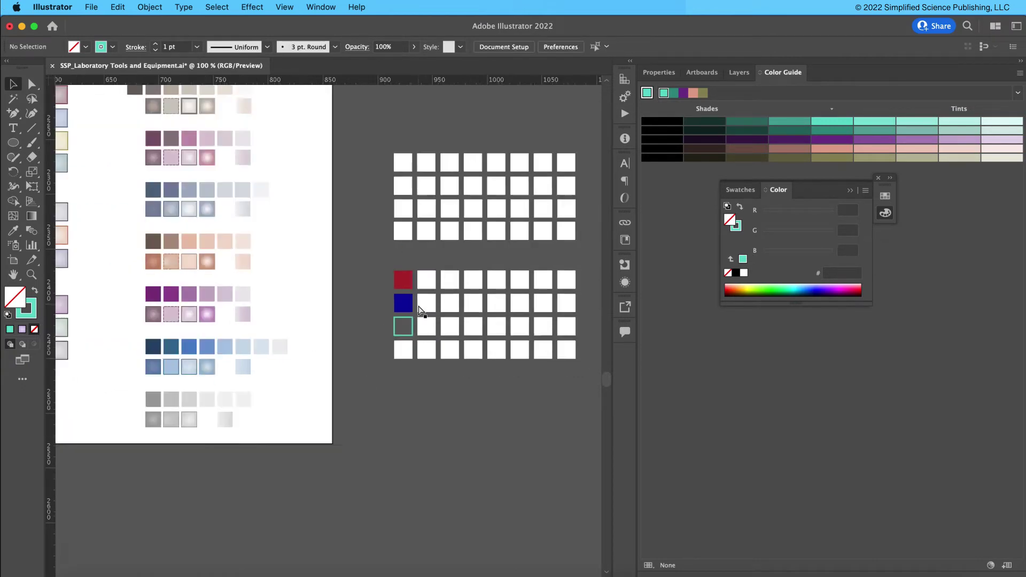
left_click_drag(154, 312, 379, 265)
left_click_drag(191, 398, 440, 259)
left_click_drag(186, 283, 412, 272)
left_click_drag(343, 268, 70, 238)
double_click(291, 269)
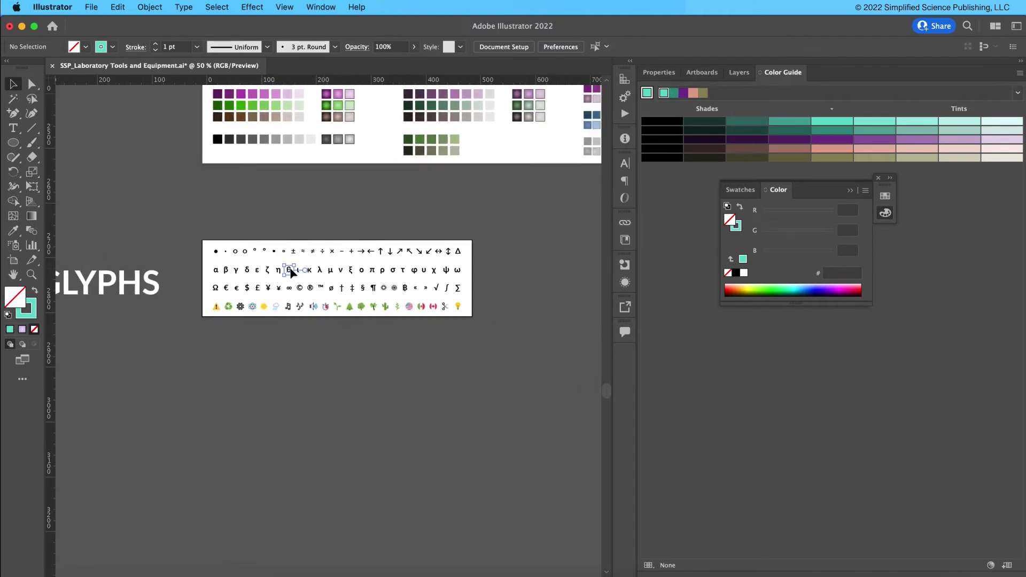
key("super+1")
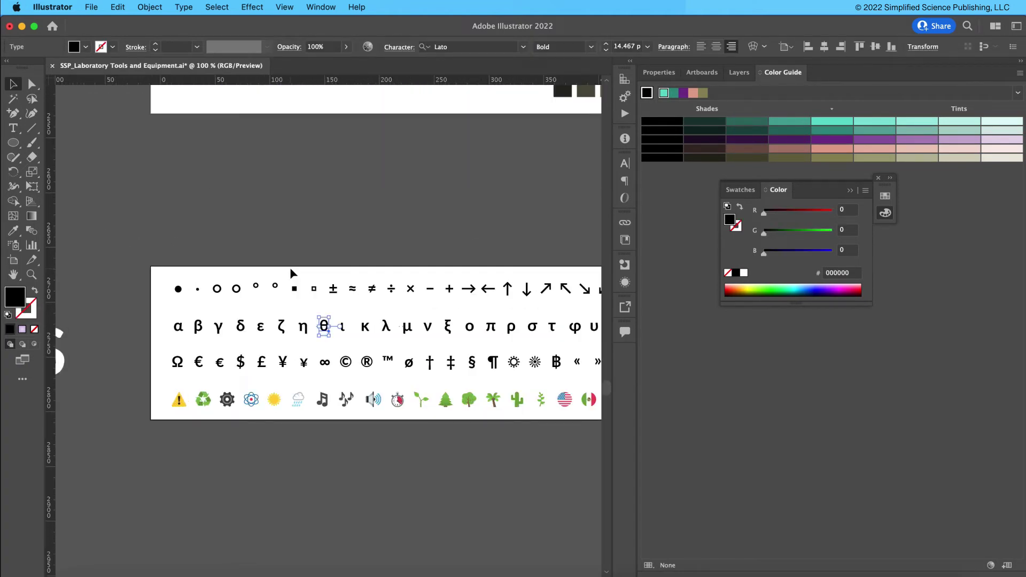
scroll(290, 225, "right", 5)
scroll(289, 224, "down", 4)
left_click_drag(362, 194, 339, 190)
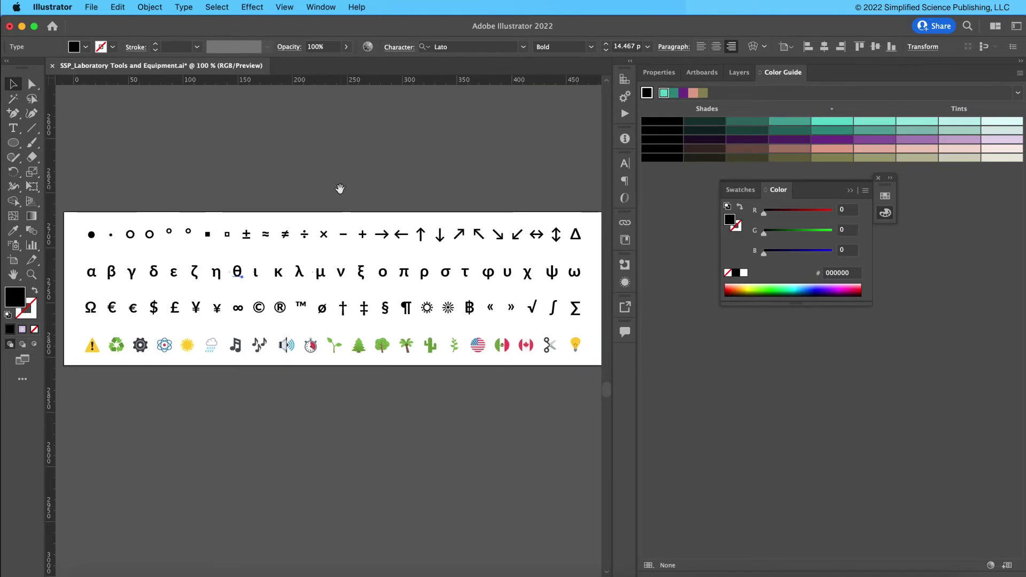
Inspect the bullet and the first Greek letters, checking the alpha as an editable text character.
double_click(91, 241)
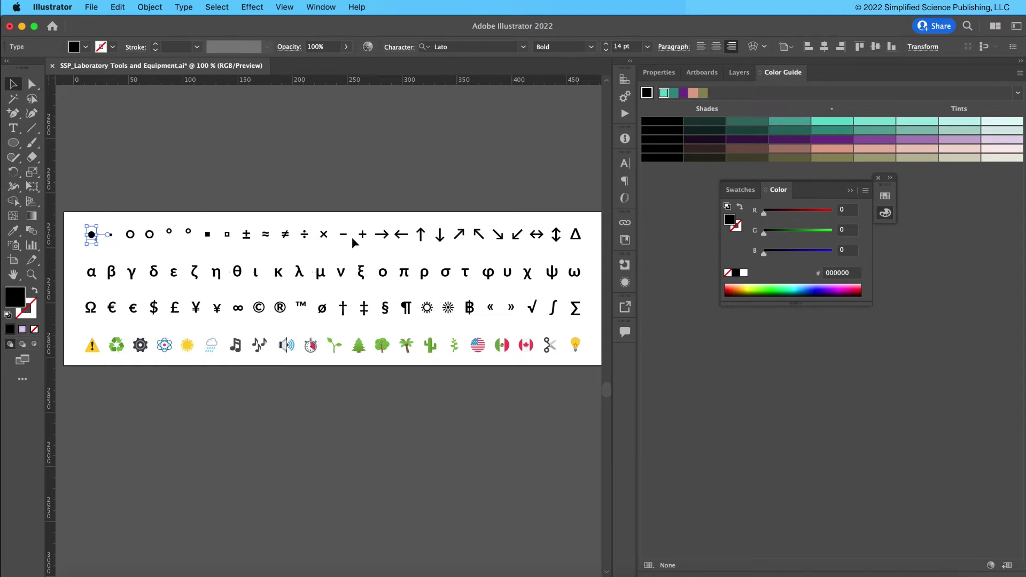
left_click(111, 272)
double_click(91, 273)
double_click(91, 272)
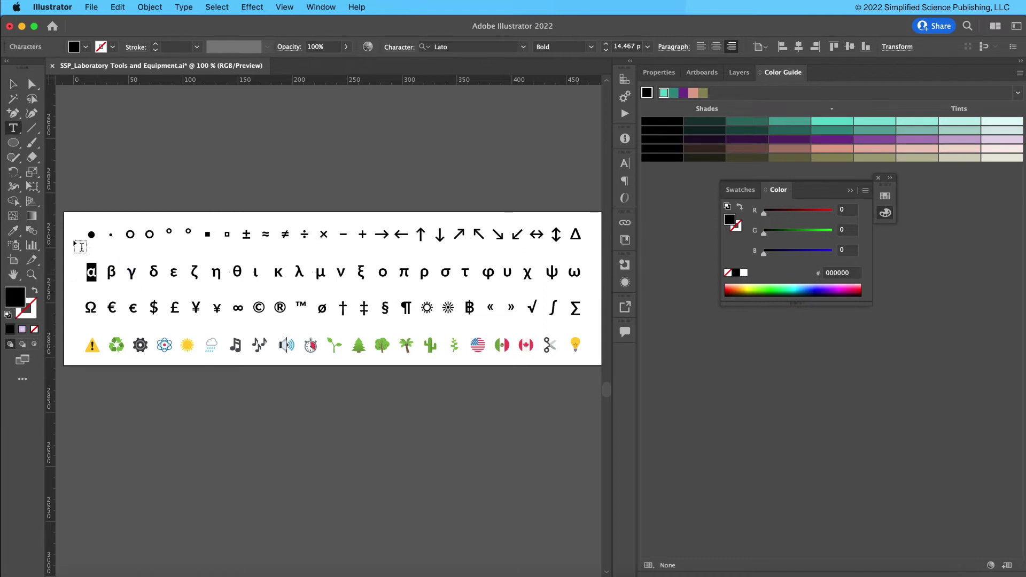
key("Escape")
left_click(113, 277)
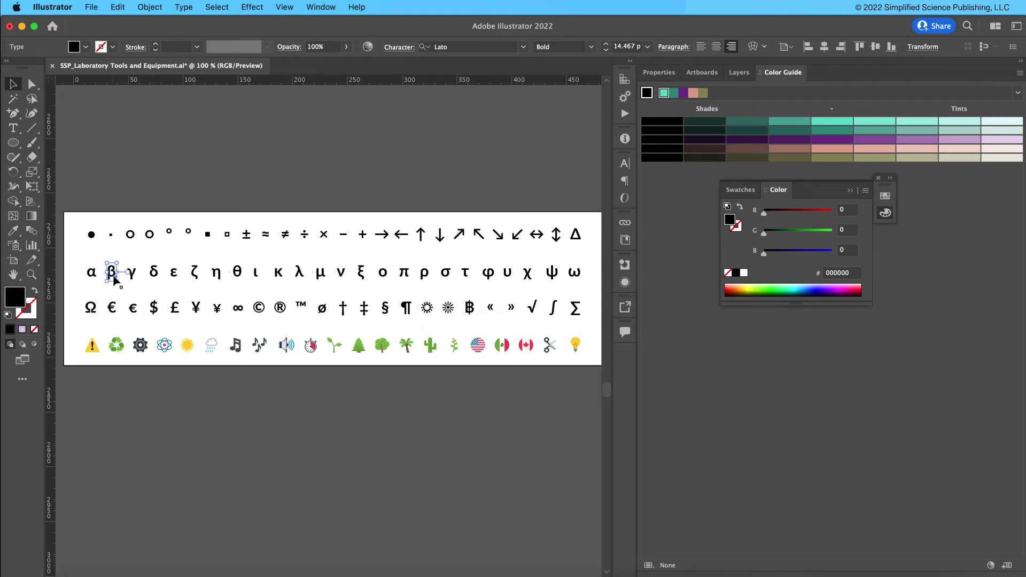
left_click(133, 277)
left_click(156, 277)
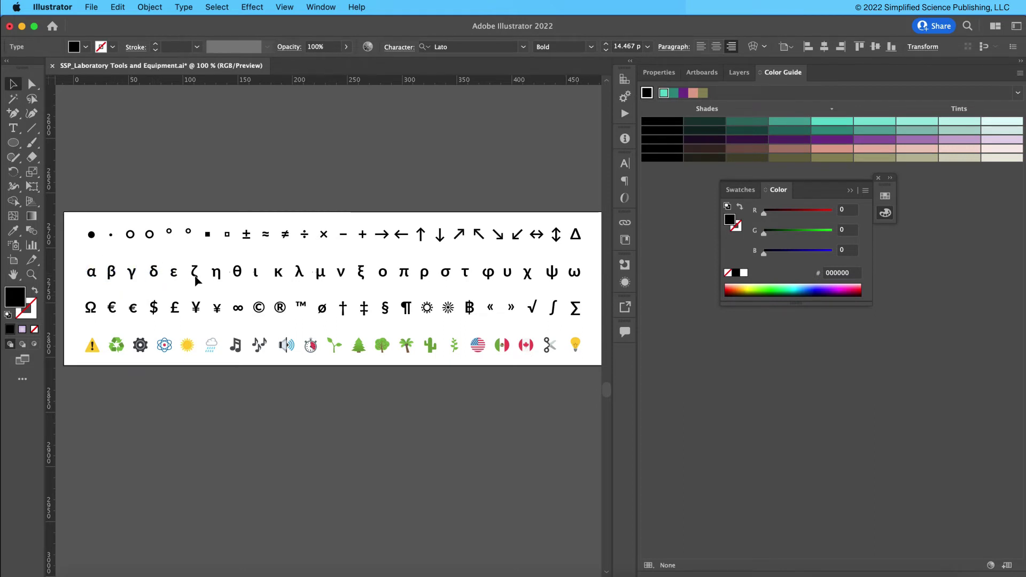
left_click(207, 282)
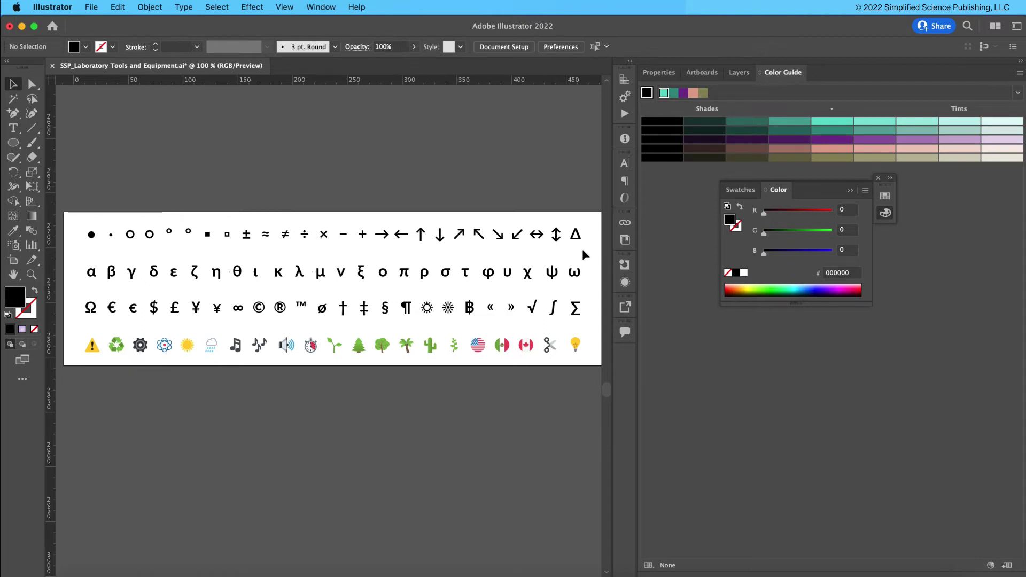
Select the warning sign emoji as a text character and check its font in the font family list.
left_click(94, 347)
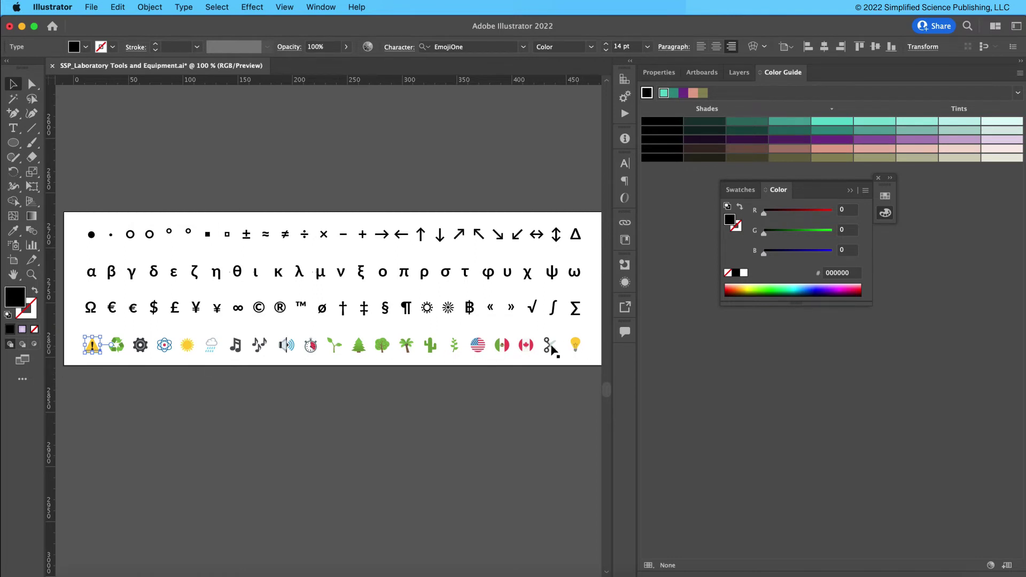
left_click_drag(149, 408, 220, 374)
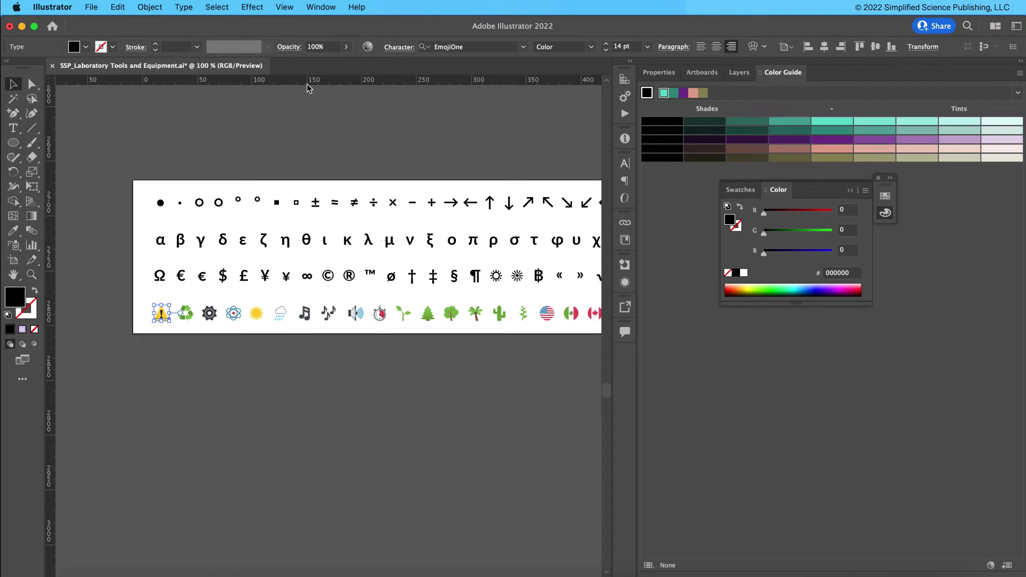
double_click(163, 319)
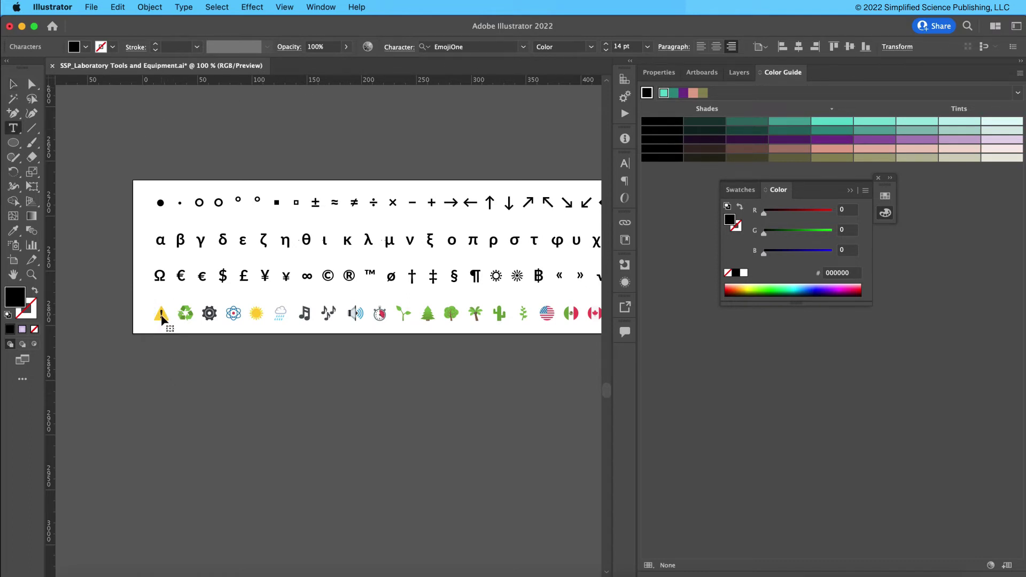
double_click(161, 316)
left_click(523, 49)
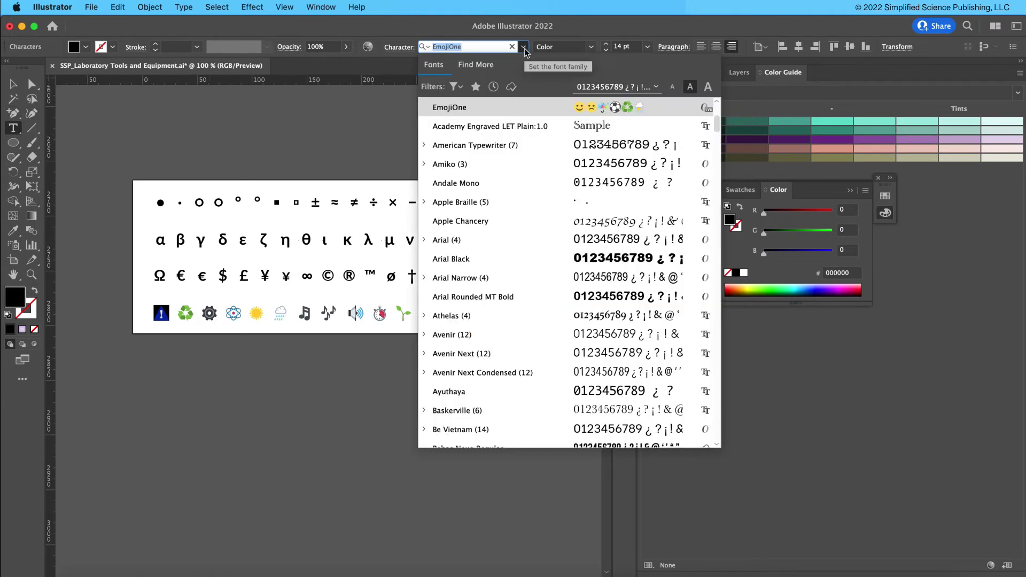
left_click(603, 114)
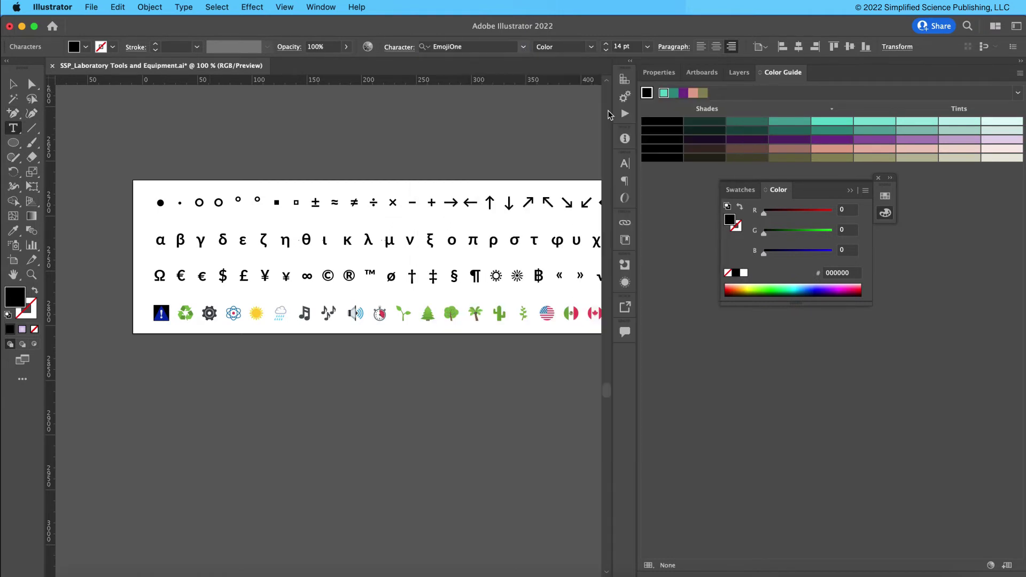
Browse the entire EmojiOne font's glyph set, from the object and weather emojis down through the symbols and flags.
key("shift+alt+F11")
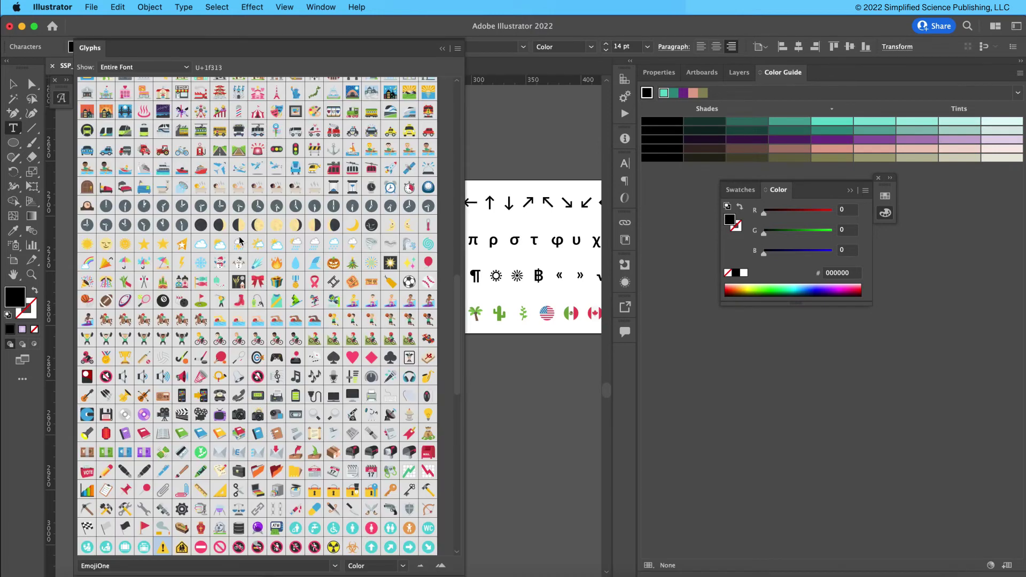
scroll(215, 352, "down", 6)
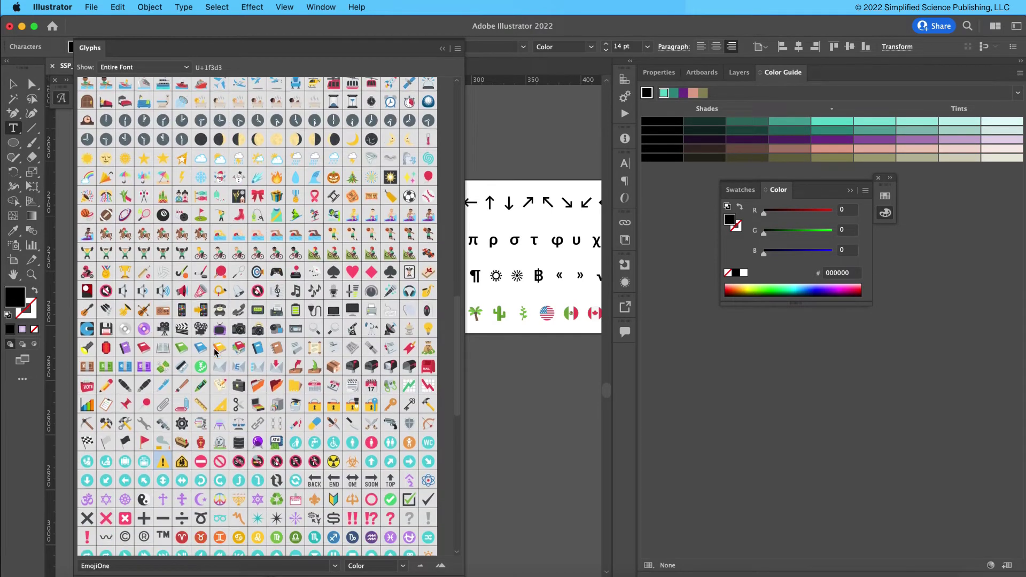
scroll(216, 351, "down", 6)
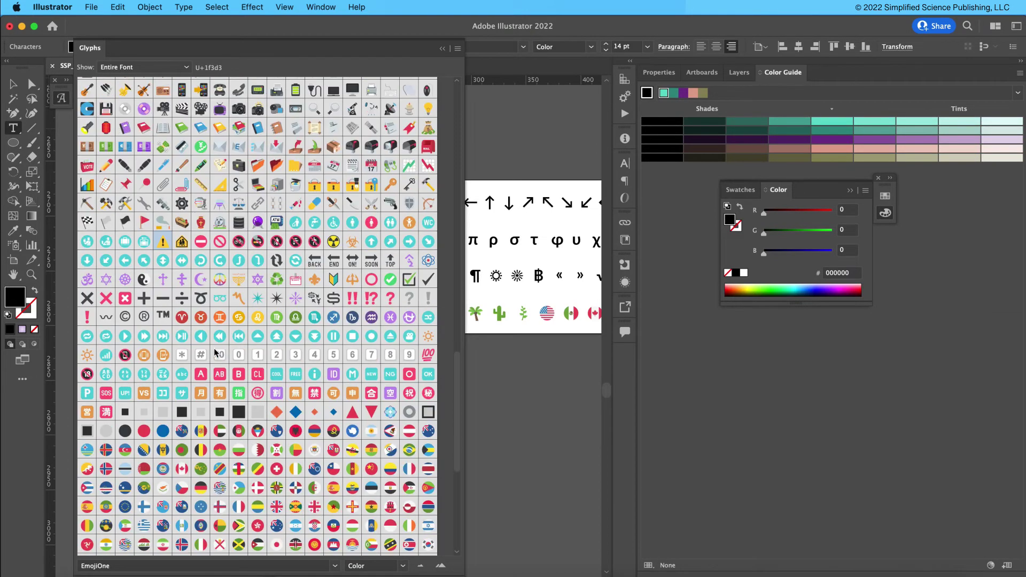
scroll(215, 351, "down", 6)
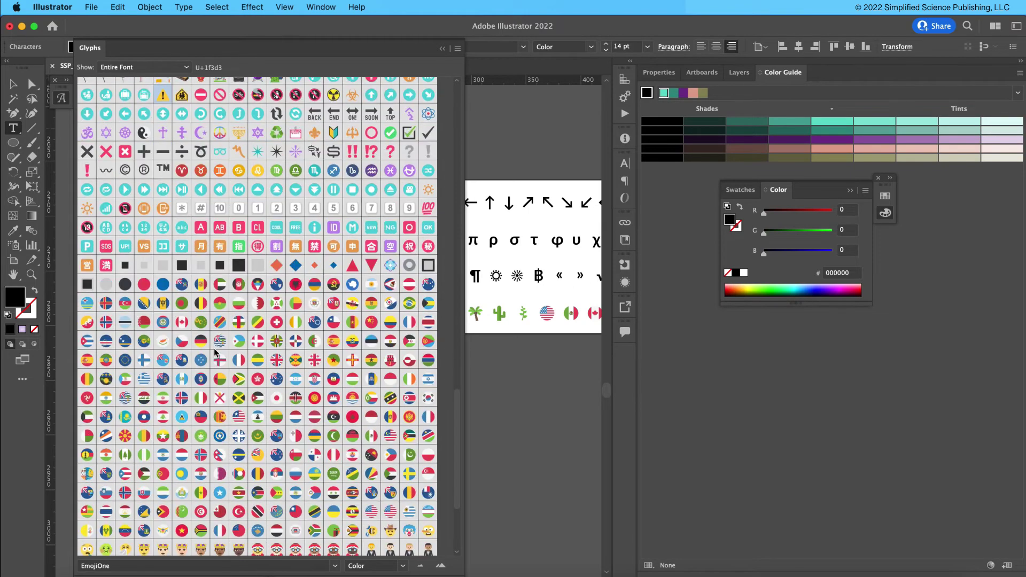
Replace the warning sign with speaker, wrench and gear emojis from the EmojiOne glyph set.
scroll(216, 351, "down", 1)
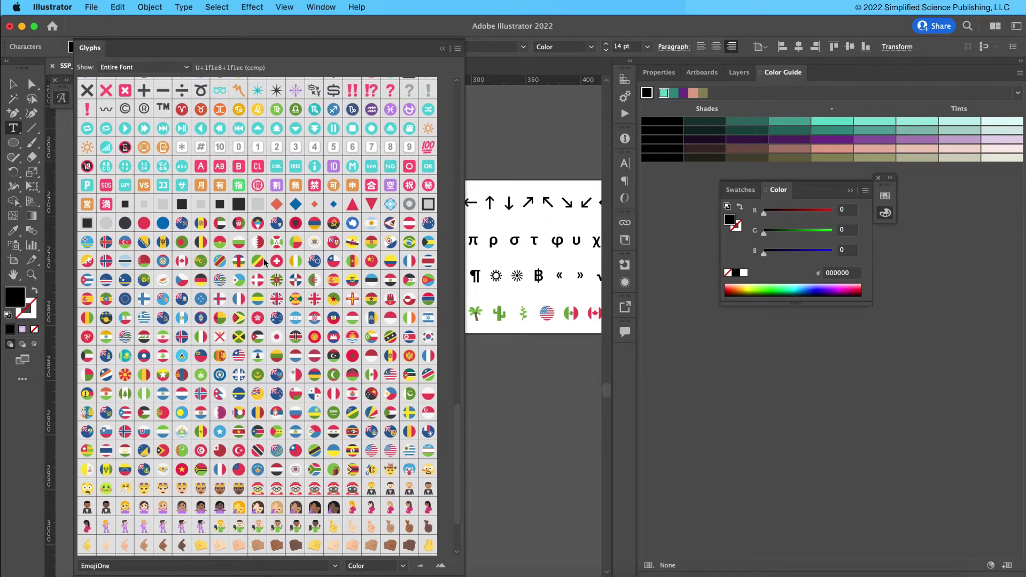
scroll(177, 412, "up", 7)
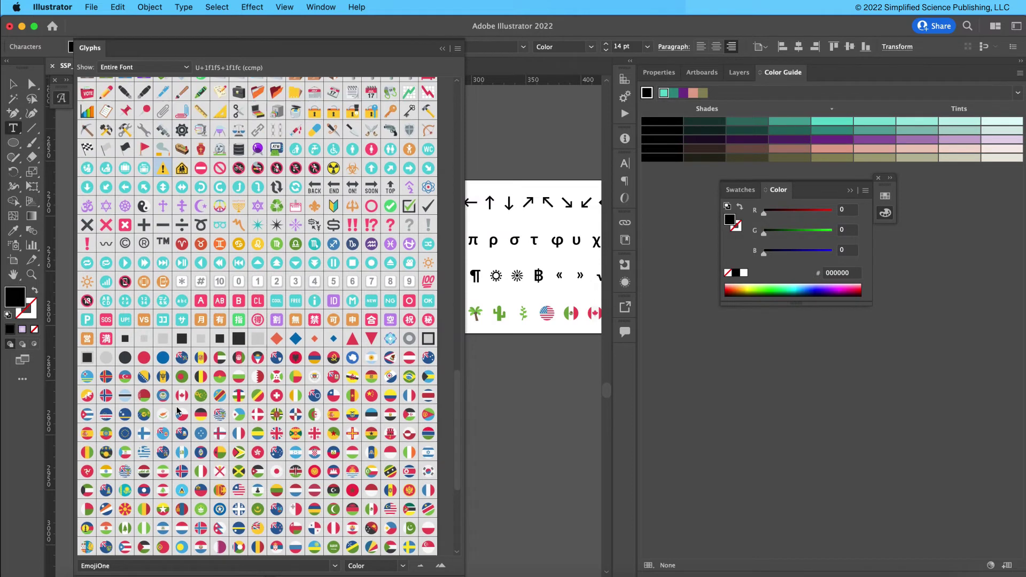
scroll(177, 410, "up", 3)
scroll(176, 411, "up", 1)
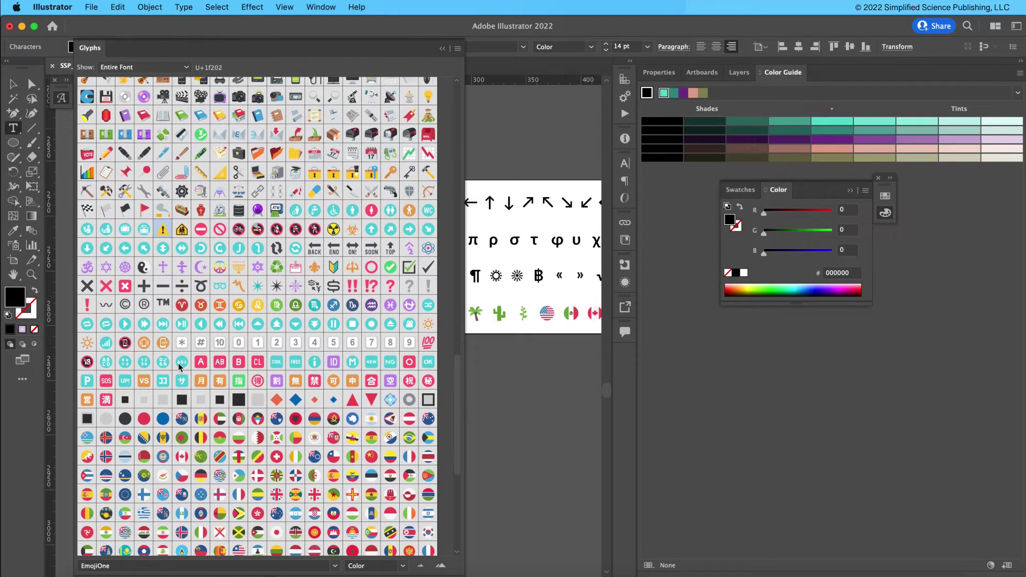
scroll(190, 275, "up", 5)
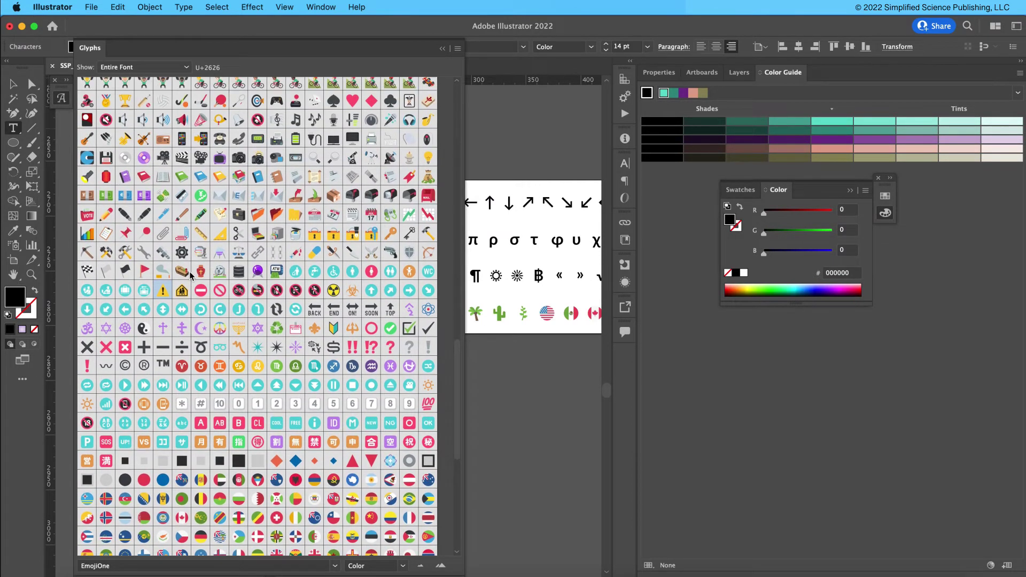
scroll(190, 275, "up", 1)
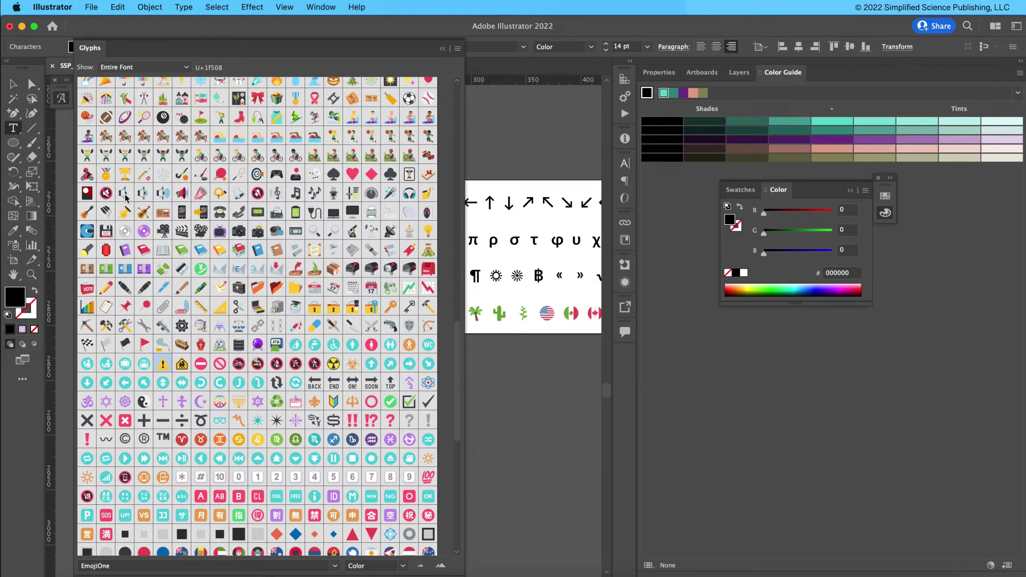
left_click(145, 194)
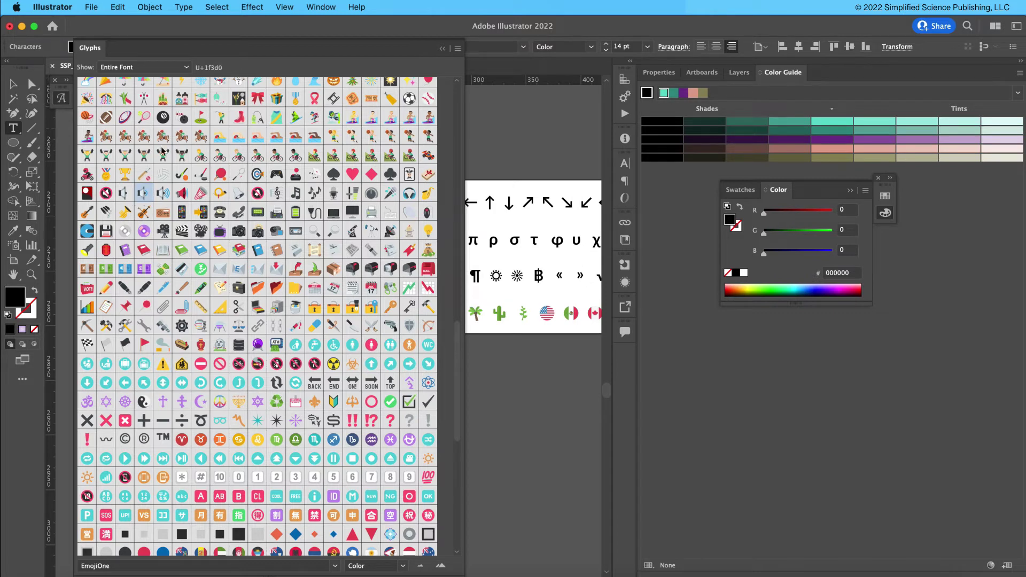
left_click_drag(192, 49, 412, 53)
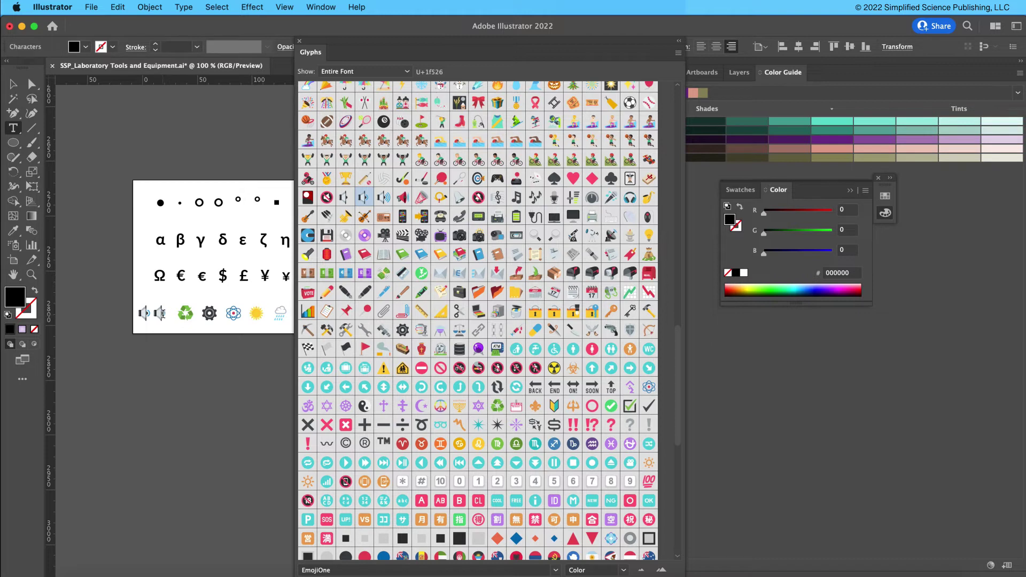
double_click(365, 330)
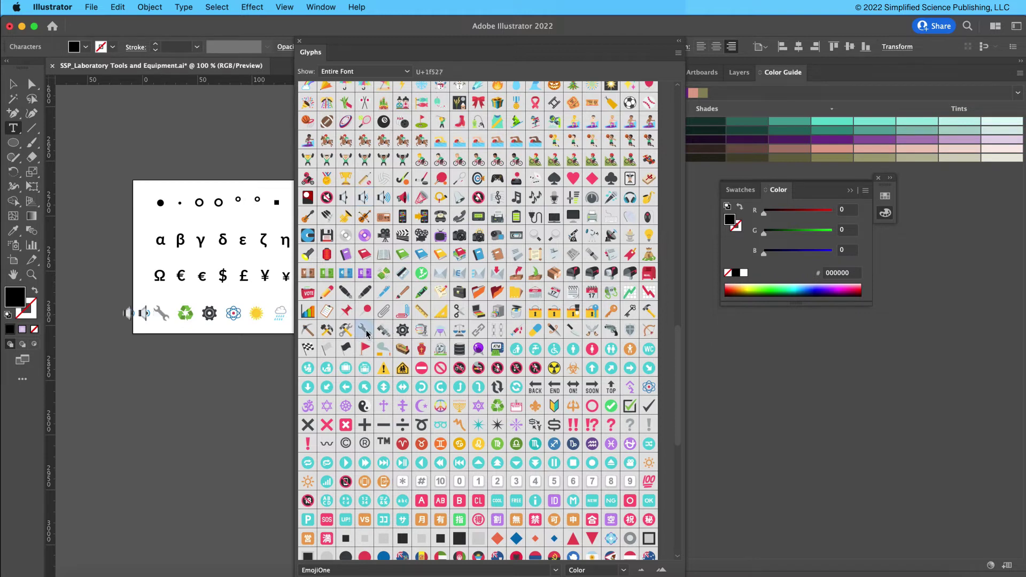
double_click(403, 330)
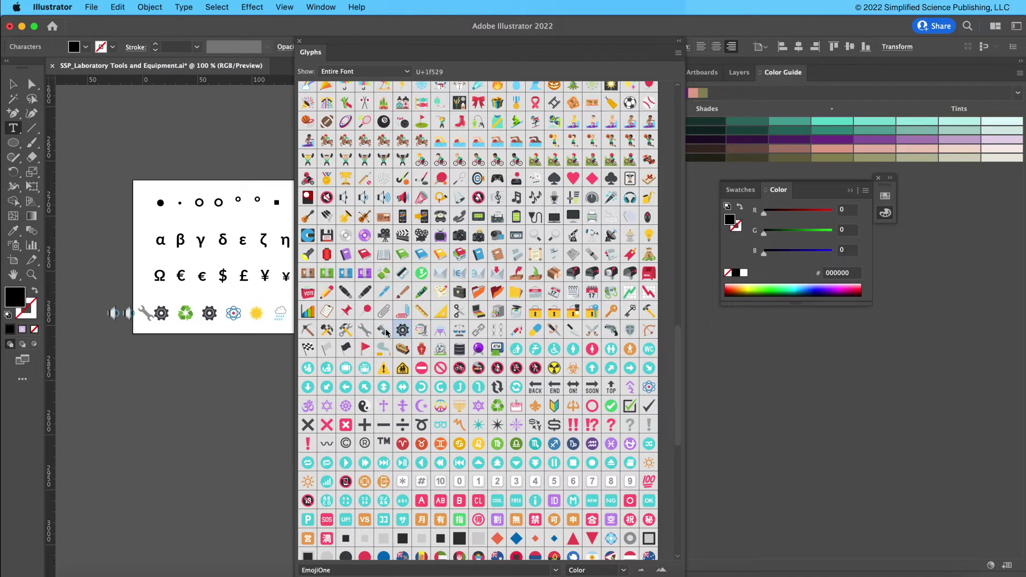
Close the glyph set and move the new emoji text object off the artboard onto the gray area below it.
left_click(298, 42)
left_click(13, 83)
left_click(160, 320)
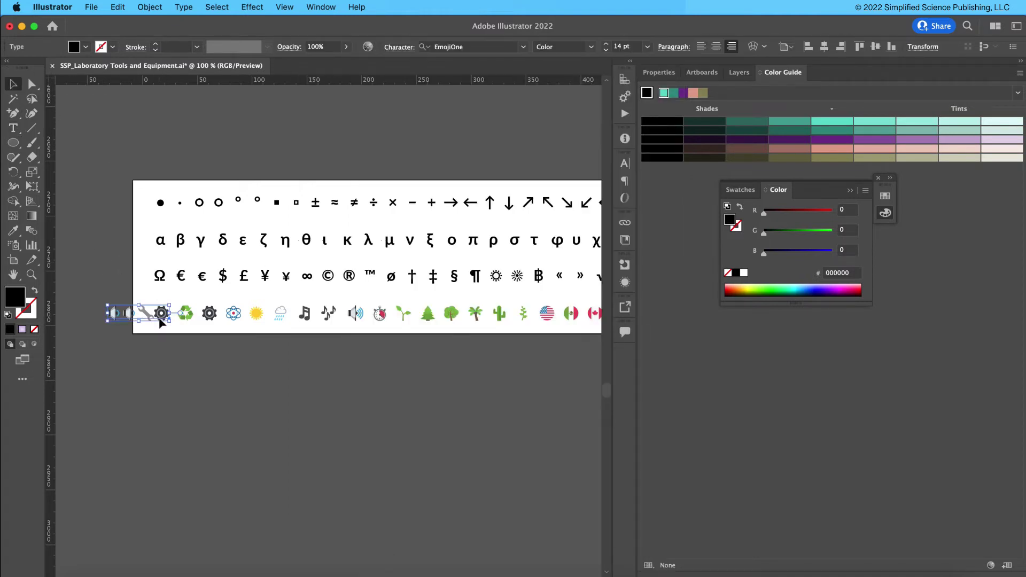
left_click_drag(162, 319, 206, 390)
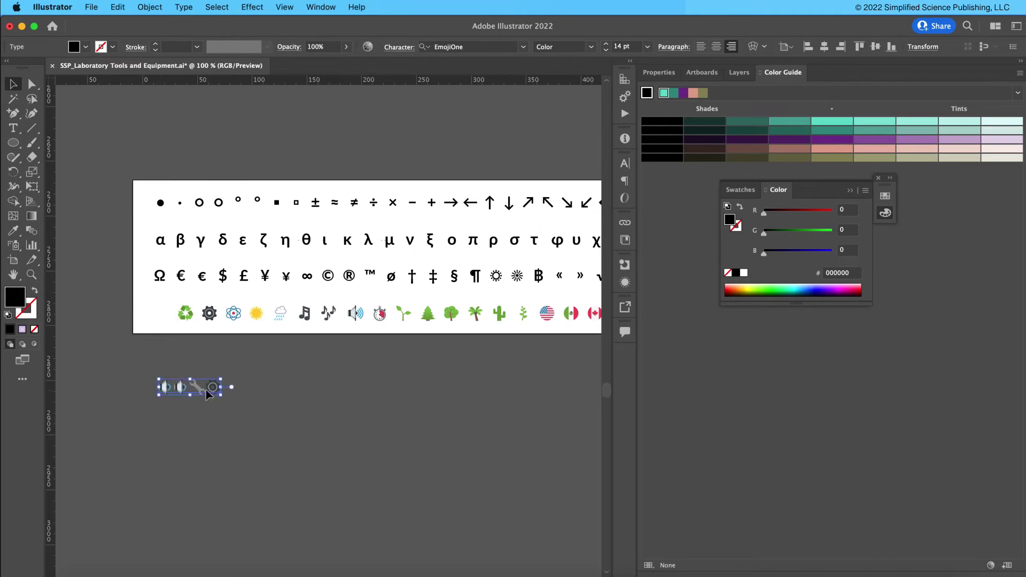
Duplicate the emoji text object and delete every character except one speaker from the copy.
key("t")
left_click(13, 84)
key("super+v")
left_click_drag(356, 324, 335, 367)
key("t")
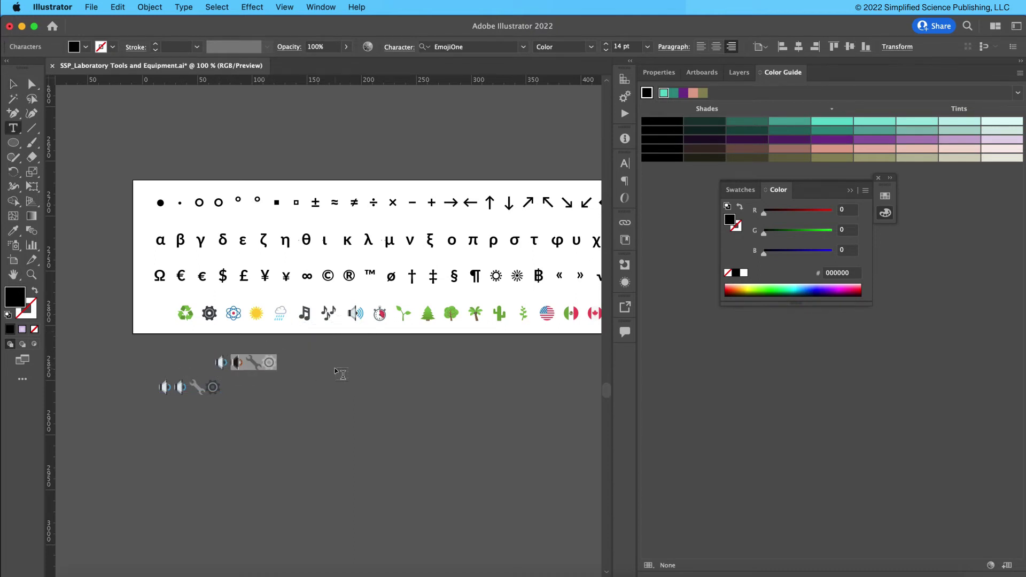
key("BackSpace")
left_click(13, 84)
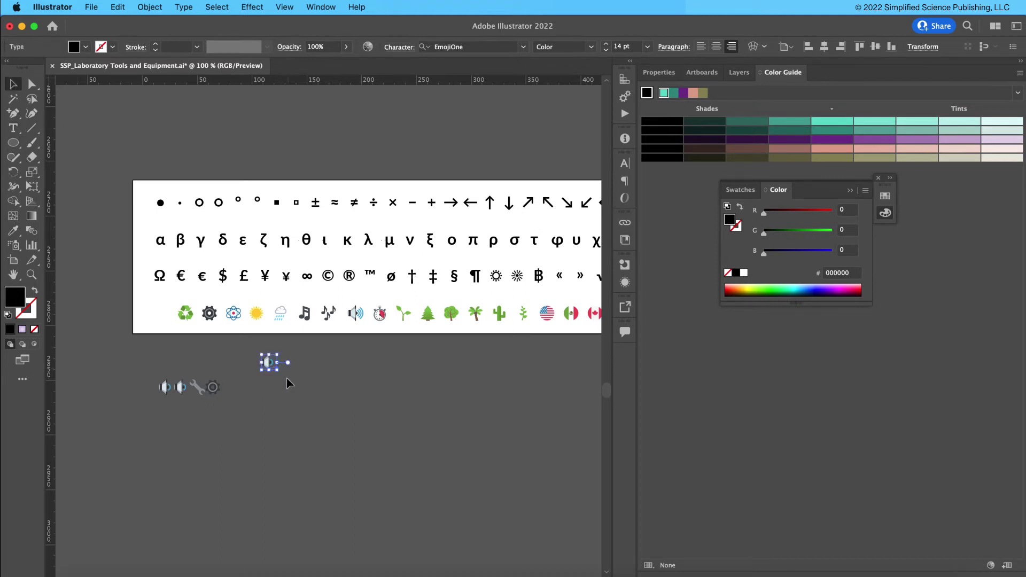
Enlarge the single speaker emoji to about 117 pt and expand the text into vector shapes.
left_click_drag(278, 373, 419, 488)
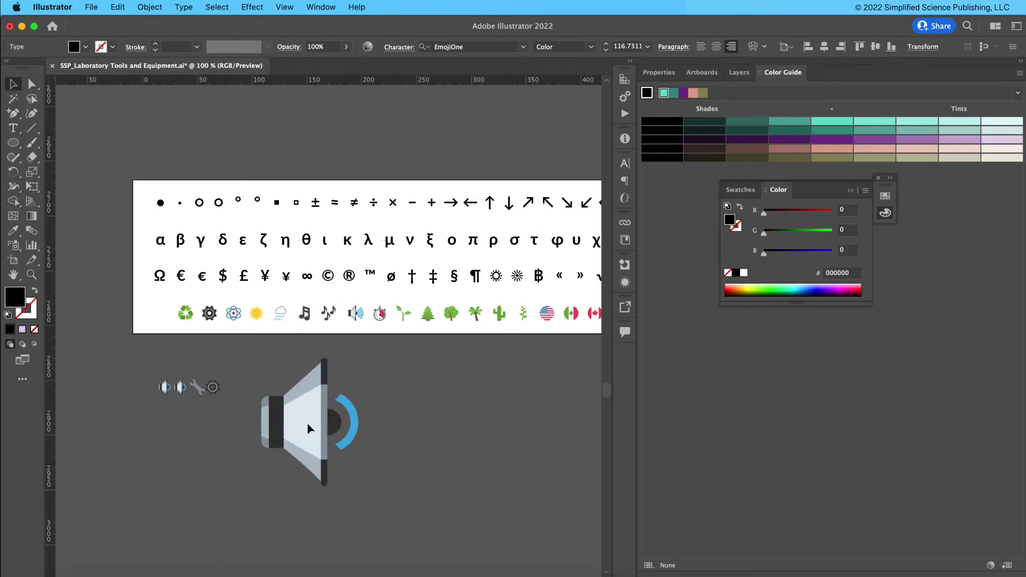
left_click(149, 6)
left_click(166, 162)
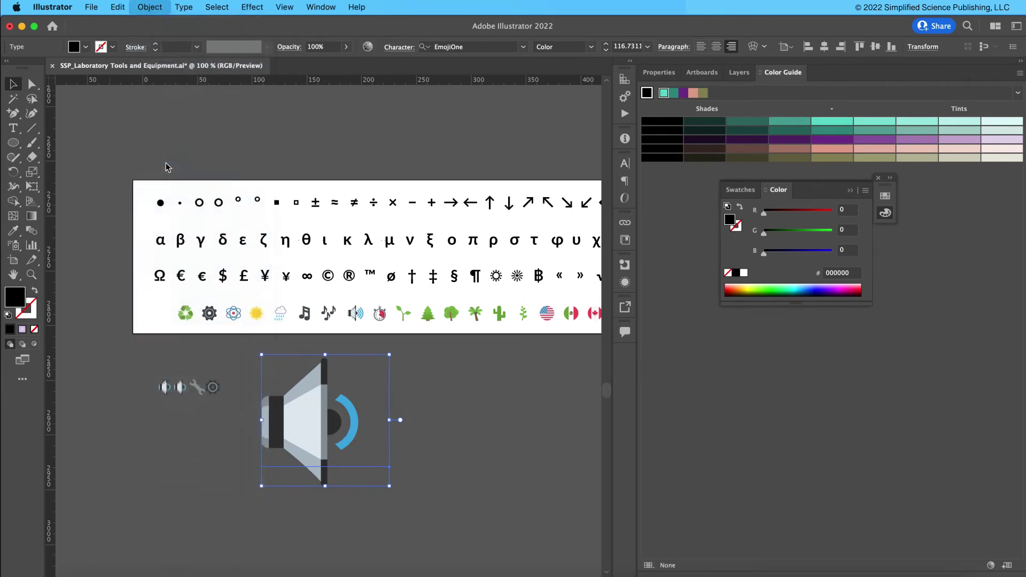
left_click(109, 196)
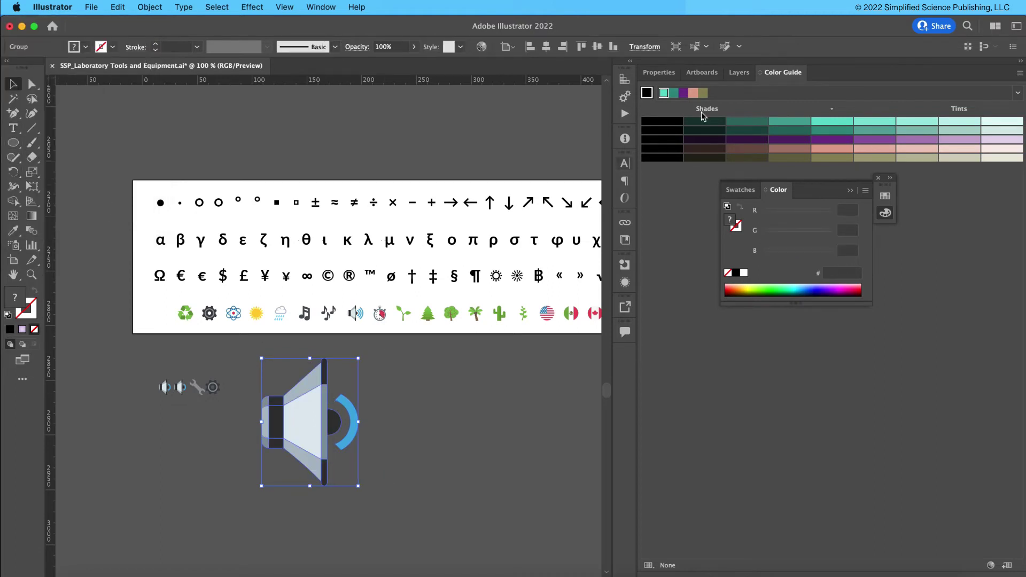
Isolate the expanded speaker group and list its nested group and individual paths in the layer structure.
left_click(739, 73)
left_click(676, 93)
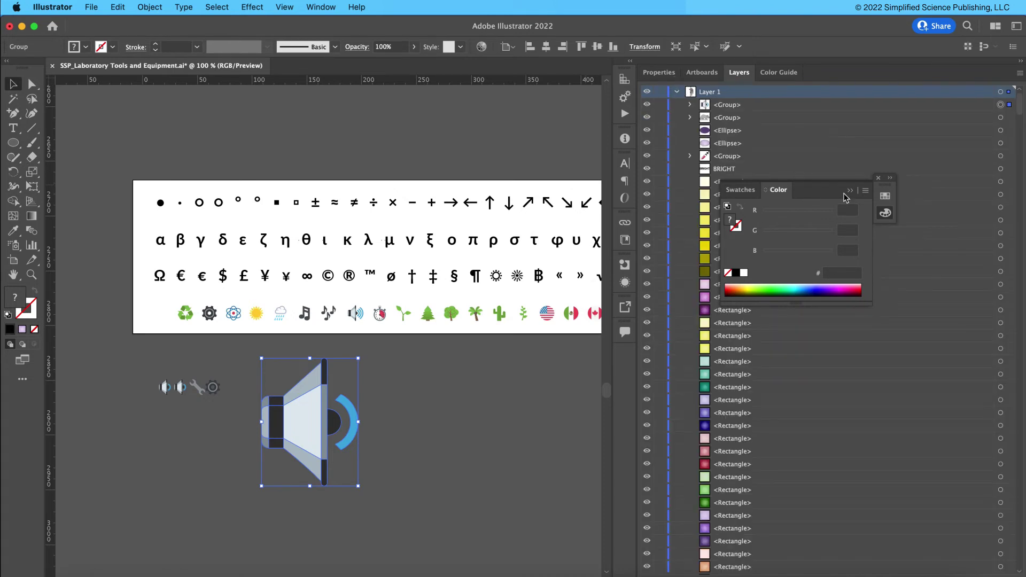
left_click(849, 190)
left_click(328, 432)
double_click(328, 432)
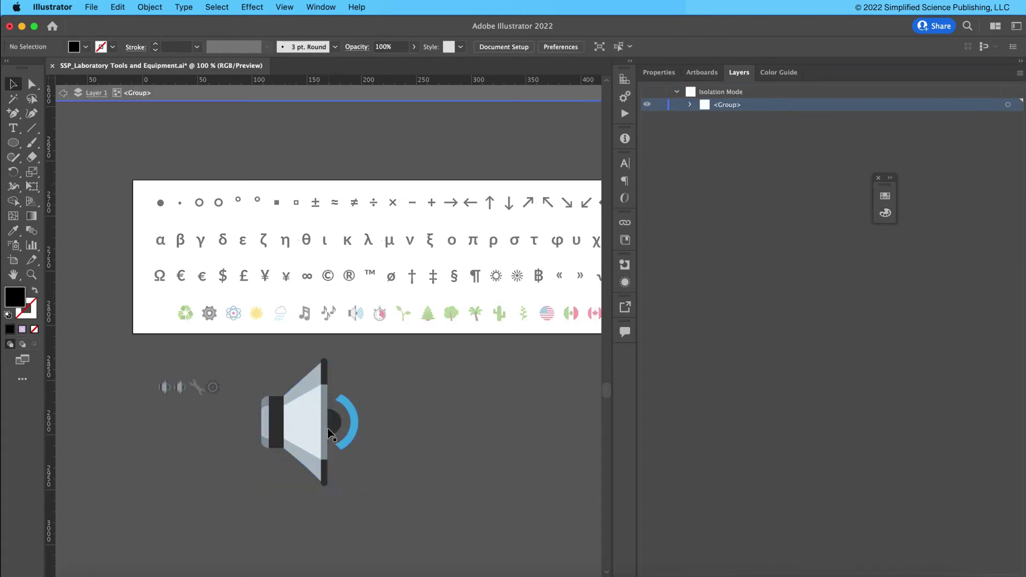
left_click(690, 105)
left_click(704, 118)
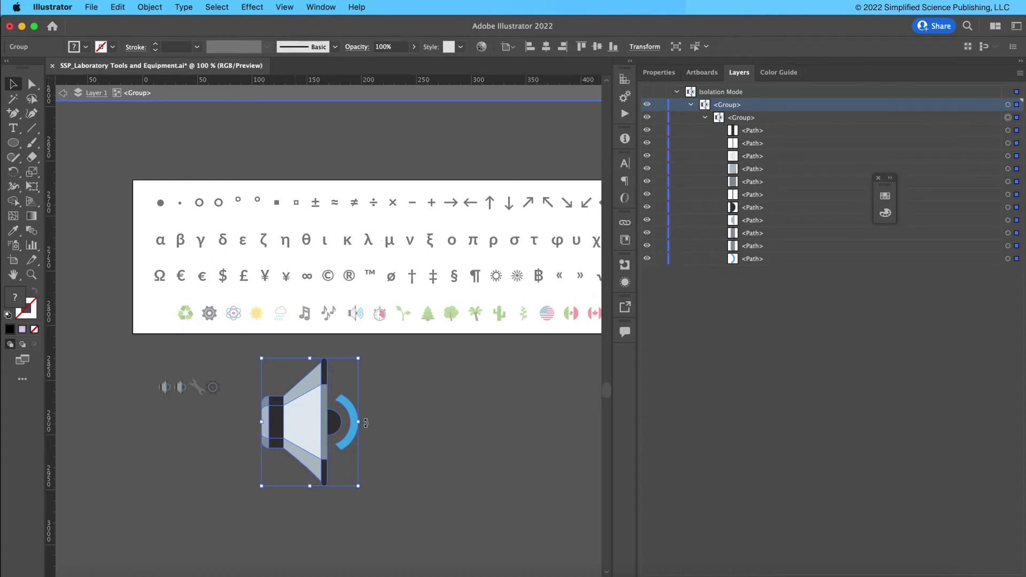
Recolor the speaker's blue sound wave arc dark green.
left_click(428, 422)
left_click(361, 425)
double_click(360, 426)
left_click(353, 425)
double_click(20, 300)
left_click(601, 387)
left_click_drag(600, 388, 600, 402)
left_click(597, 382)
left_click_drag(531, 360, 518, 359)
left_click(713, 280)
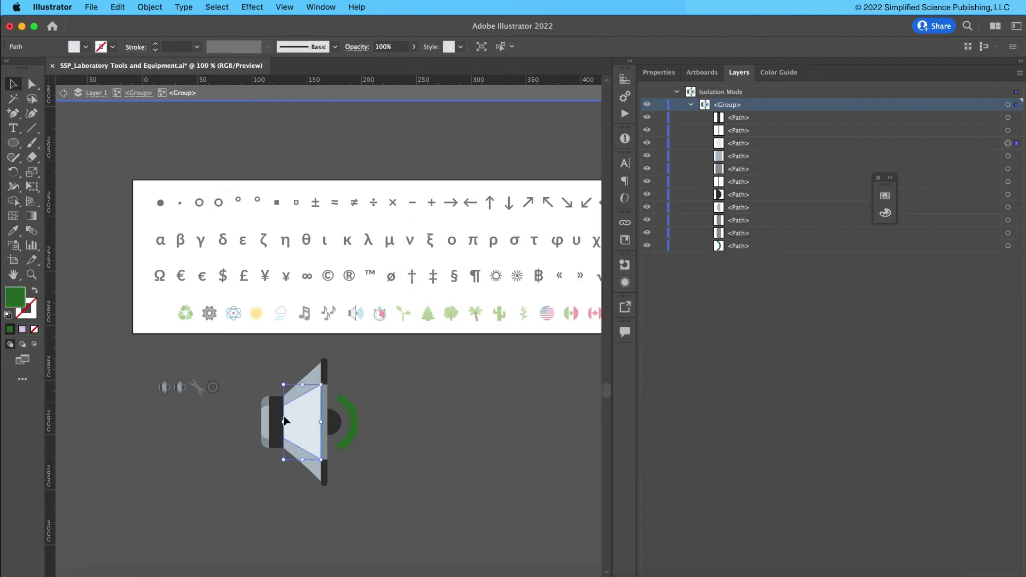
Try stretching the lower end of the speaker's cone and dark rim downward by its anchor points, and undo the change.
left_click(296, 408)
left_click(324, 368)
key("a")
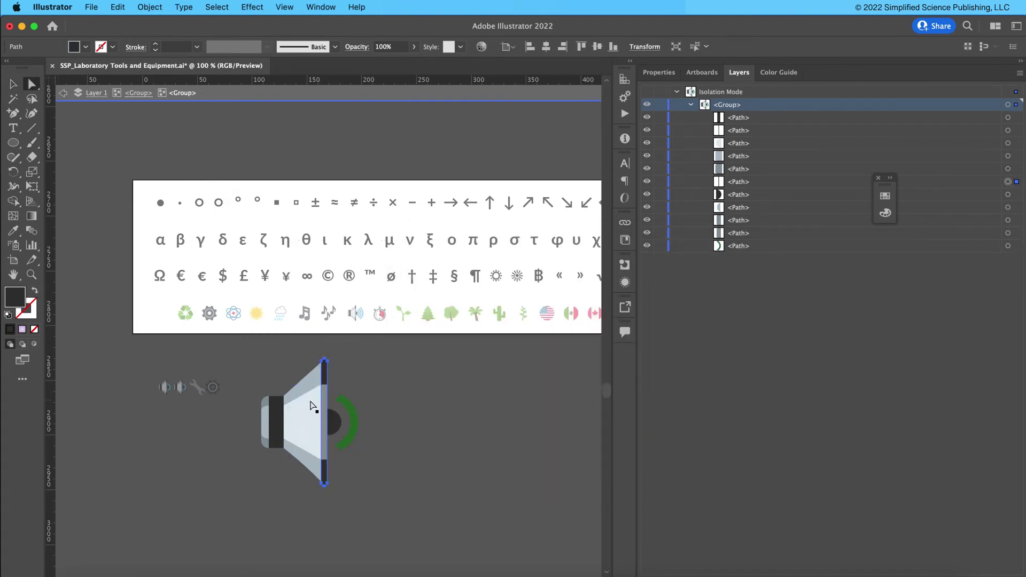
left_click(316, 405)
key("super+equal")
key("super+equal")
key("super+equal")
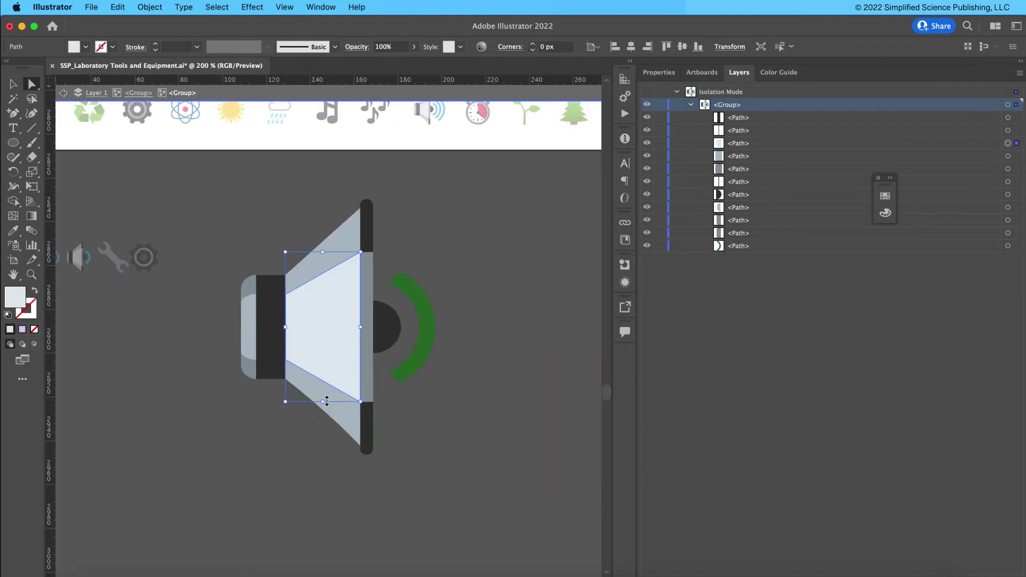
left_click(481, 487)
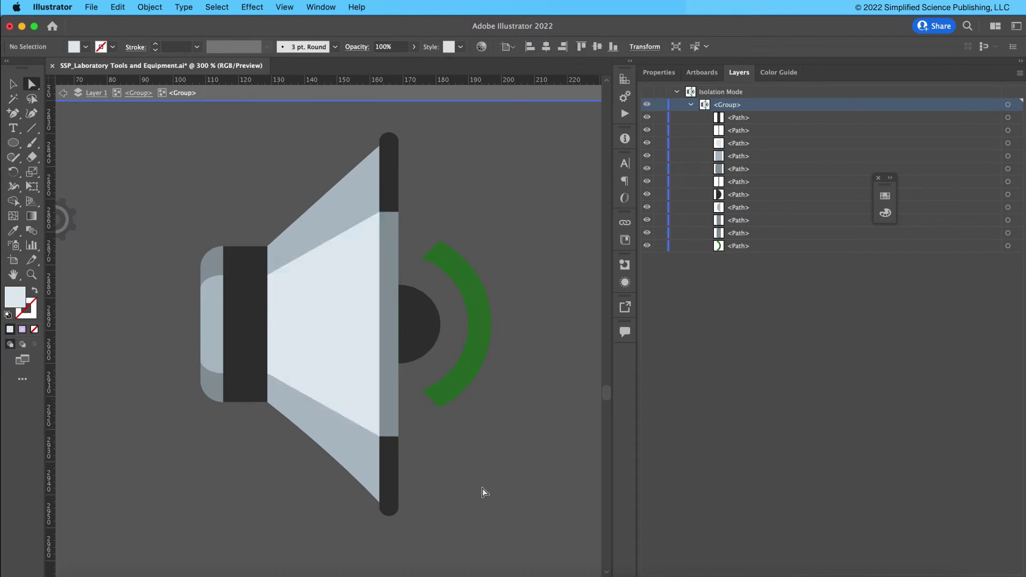
left_click(355, 482)
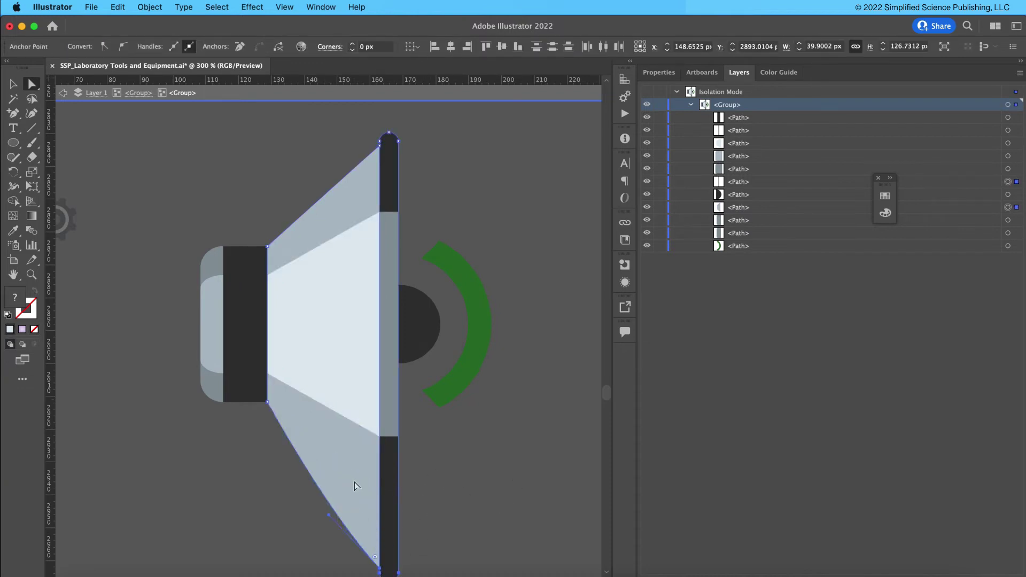
key("super+z")
key("v")
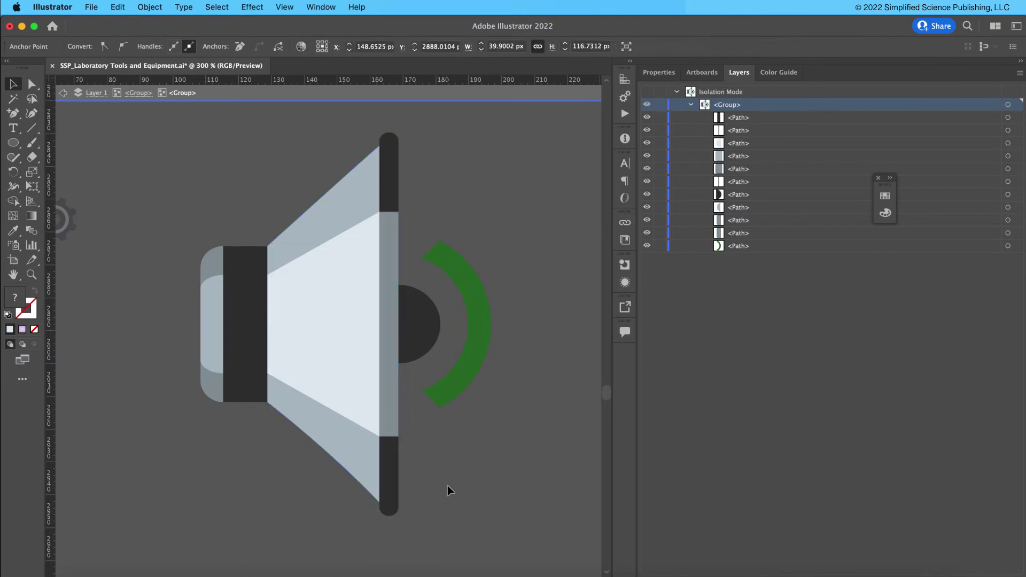
Deselect the speaker's paths and exit the group's isolation mode.
left_click(447, 486)
key("super+minus")
key("super+minus")
key("super+minus")
key("super+minus")
key("Escape")
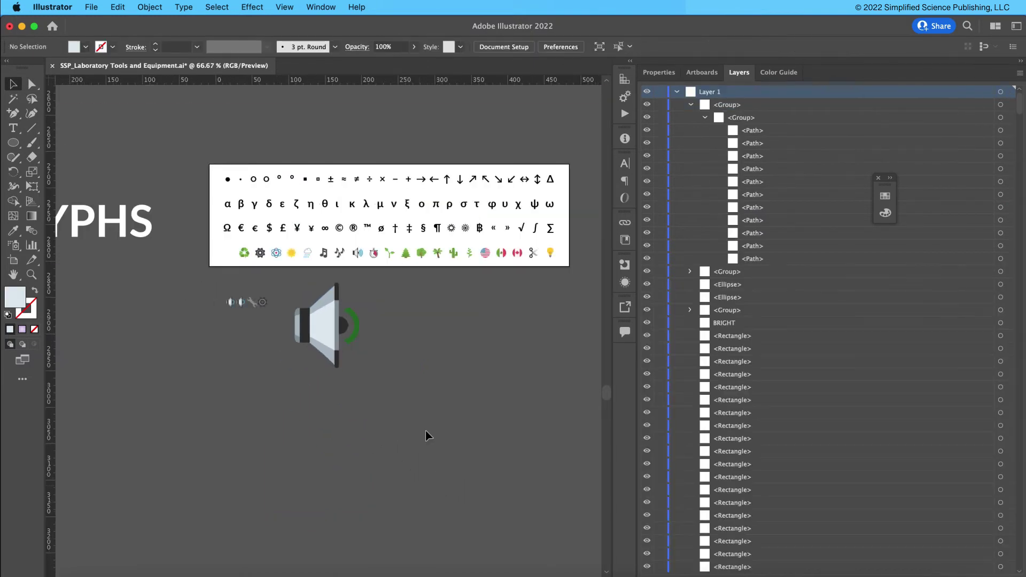
Examine the stopwatch, seedling and tree emojis in the glyph row as text objects at 300% zoom.
left_click(403, 254)
key("super+plus")
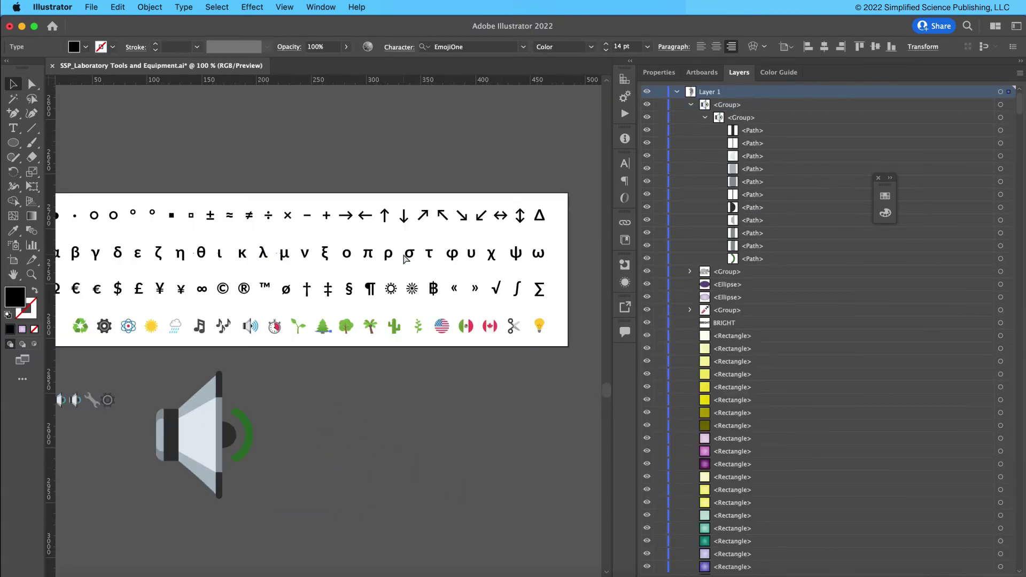
key("super+plus")
key("super+plus")
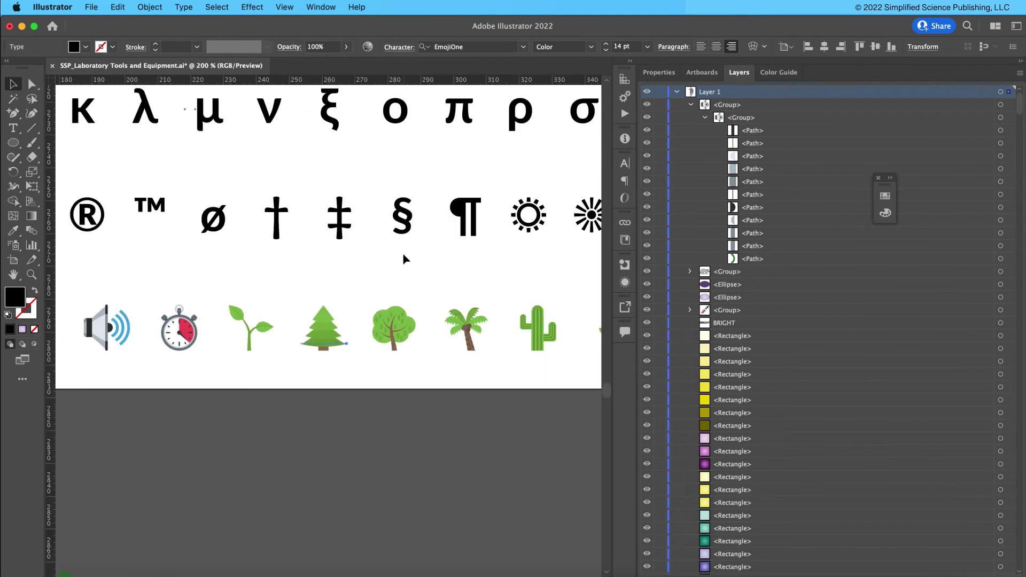
left_click(252, 327)
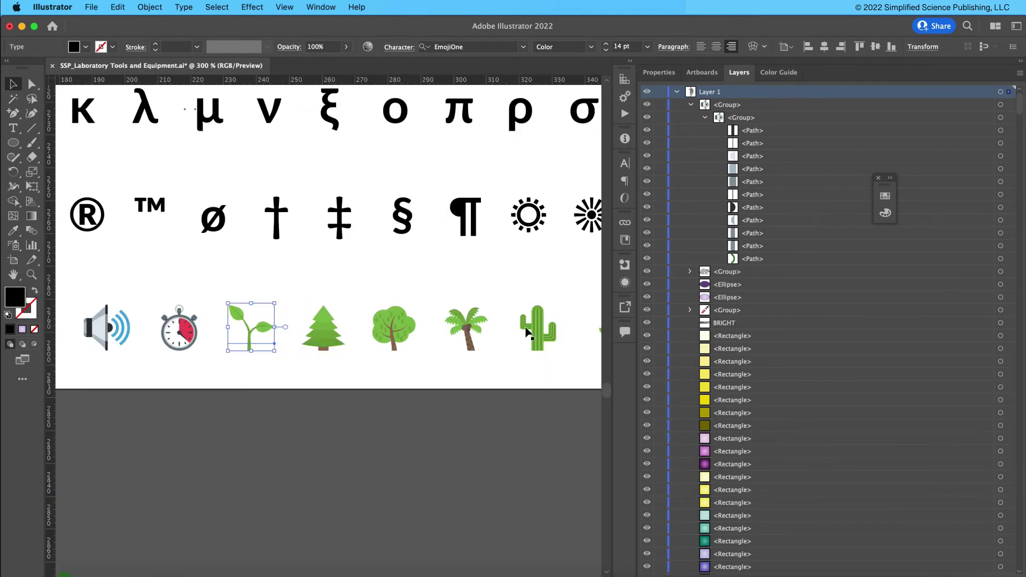
left_click(197, 344)
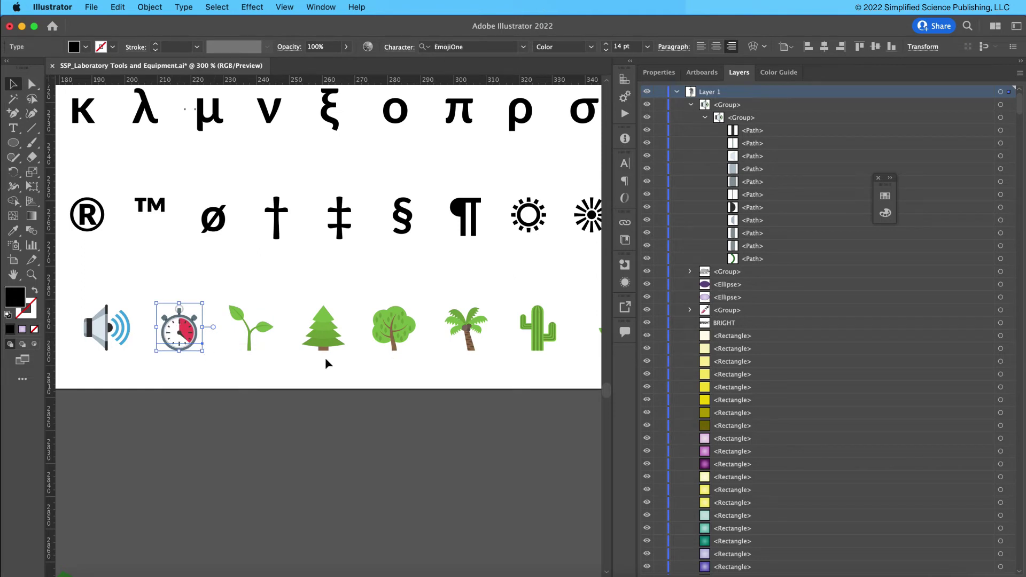
left_click(278, 377)
left_click(256, 346)
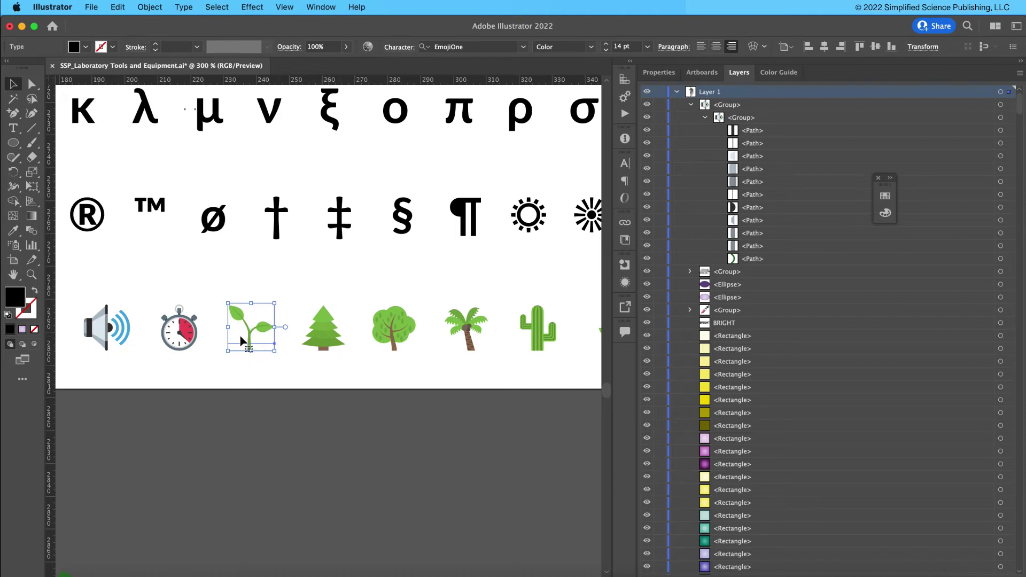
left_click(275, 368)
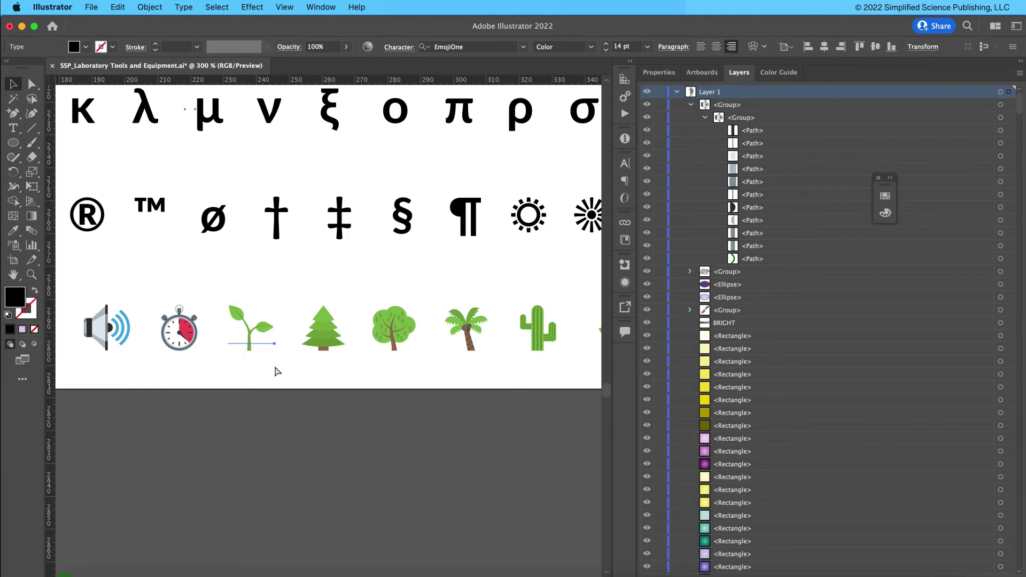
Delete the leftover emoji text and the enlarged speaker below the text symbols artboard.
key("super+minus")
key("super+minus")
key("super+minus")
key("super+minus")
key("super+minus")
key("super+minus")
key("super+minus")
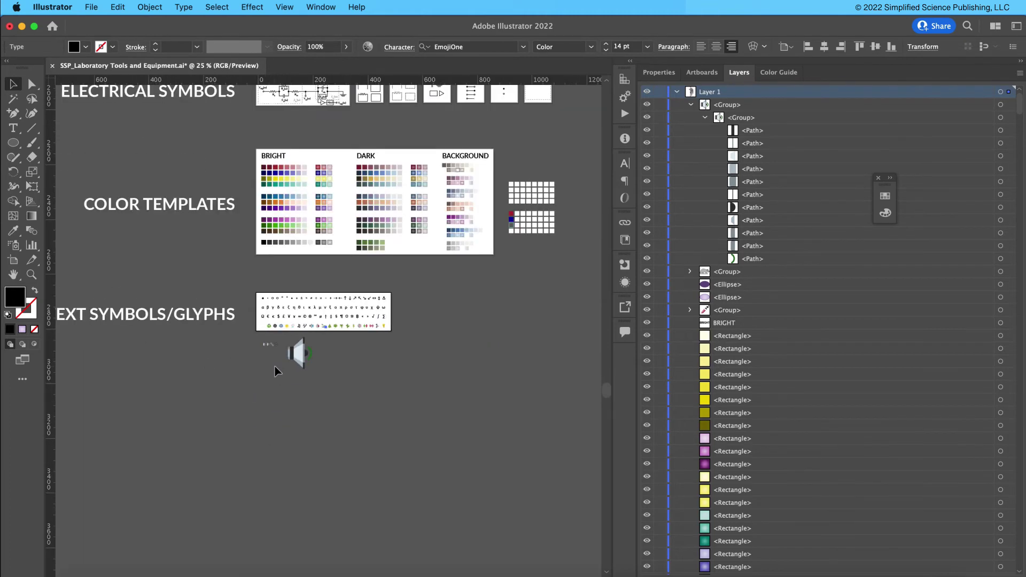
left_click_drag(257, 348, 299, 418)
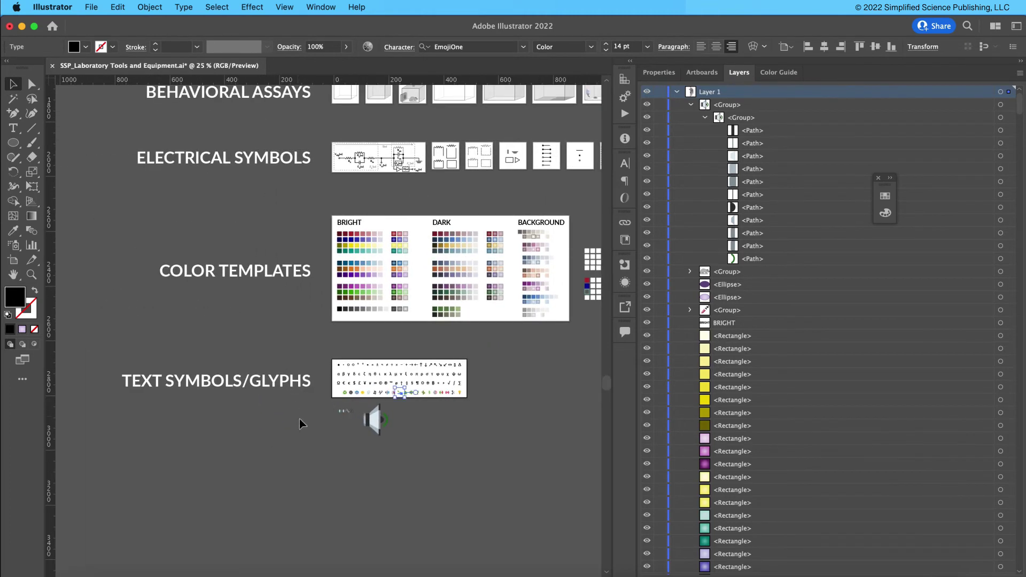
left_click(428, 450)
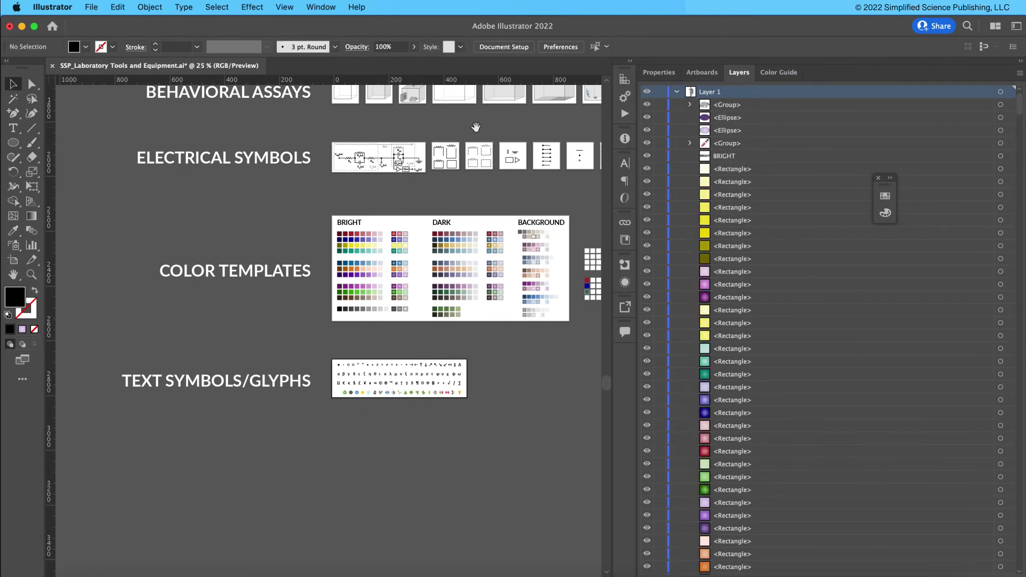
Switch to Finder and open SSP_Laboratory Tools and Equipment_PowerPoint 180x140mm.pptx from the Laboratory Tools and Equipment folder in PowerPoint.
scroll(476, 127, "up", 15)
scroll(391, 183, "up", 5)
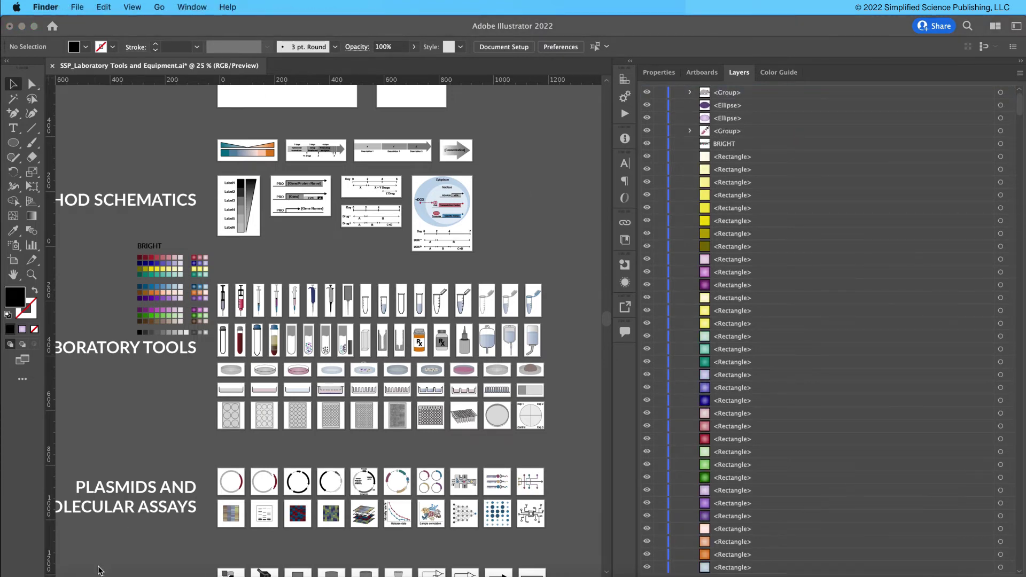
left_click(97, 570)
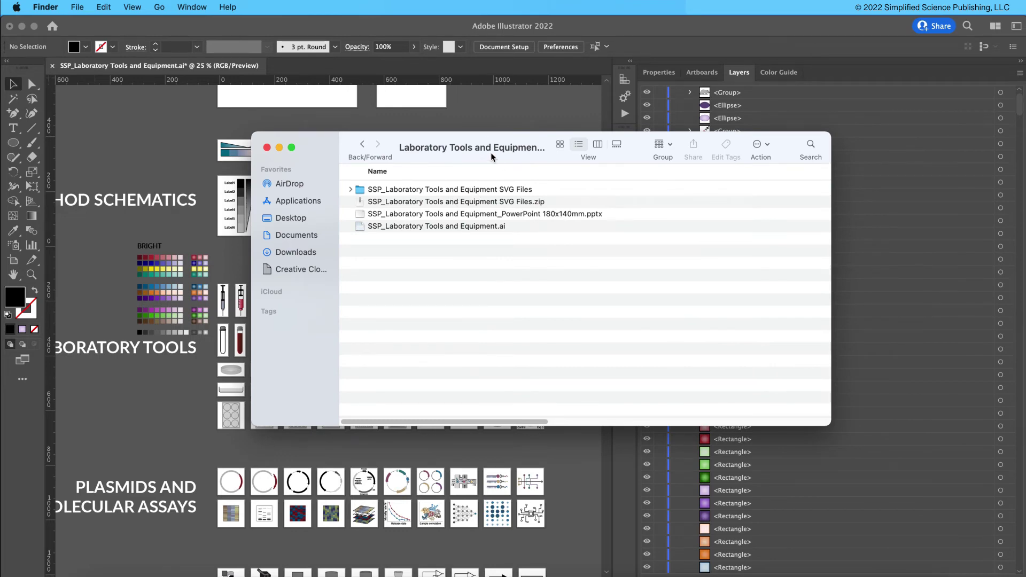
left_click_drag(491, 156, 433, 173)
double_click(452, 236)
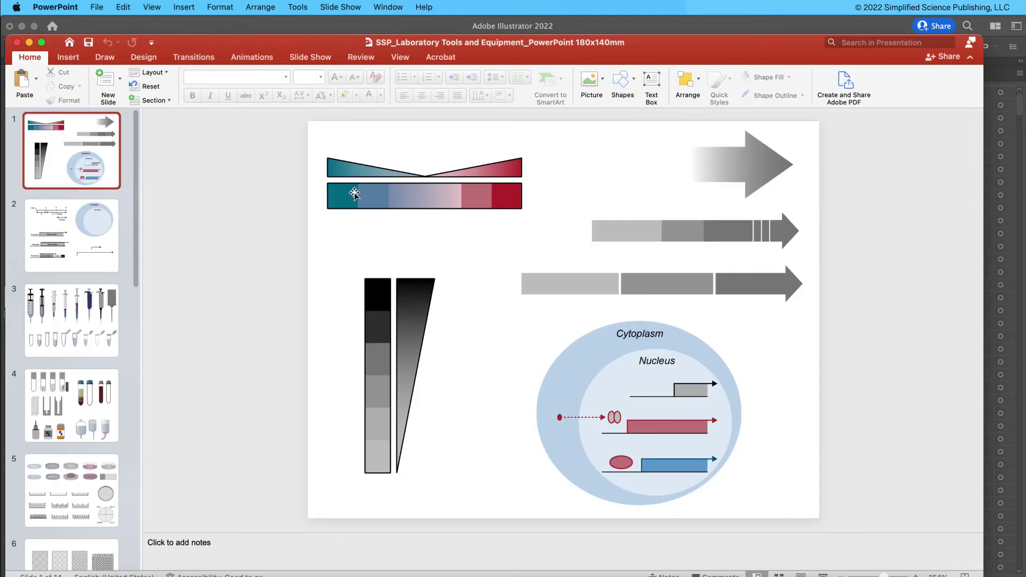
Return to the PowerPoint presentation and move slide 1's teal-to-red gradient graphic slightly right and up, leaving it deselected.
left_click_drag(547, 45, 543, 76)
left_click(548, 33)
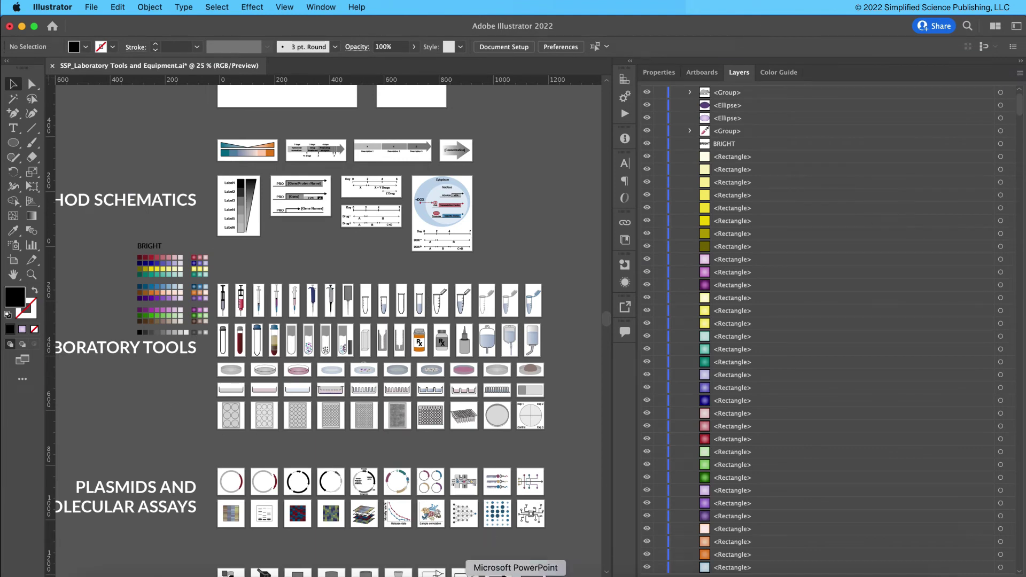
left_click(515, 569)
mouse_move(424, 215)
left_mouse_down()
mouse_move(513, 336)
mouse_move(609, 404)
mouse_move(475, 207)
mouse_move(439, 203)
left_mouse_up()
left_click(614, 235)
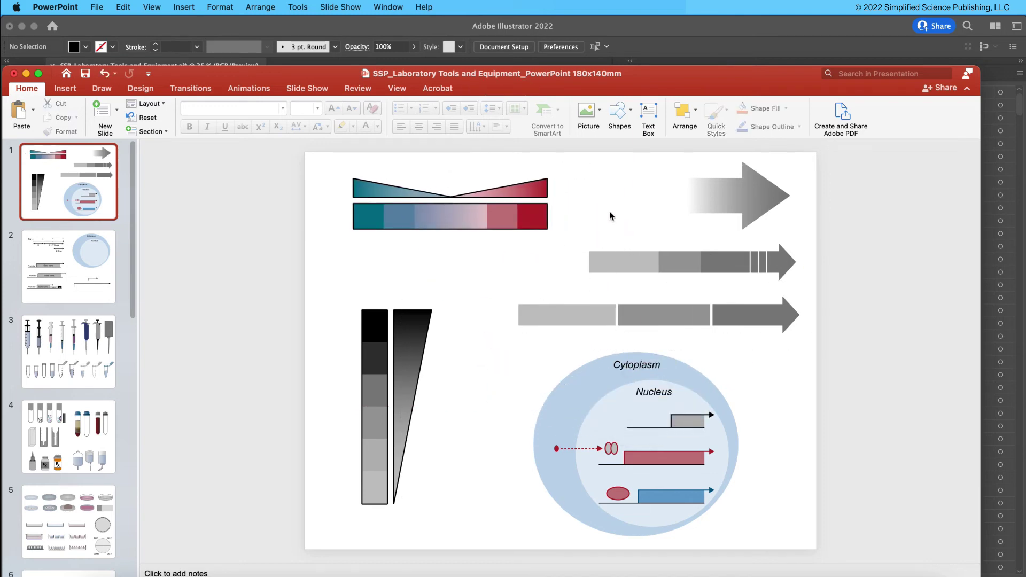
Add a text box reading "Gene name" below the teal-to-red gradient graphic on slide 1 and set its font size to 12.
left_click(648, 119)
left_click(460, 280)
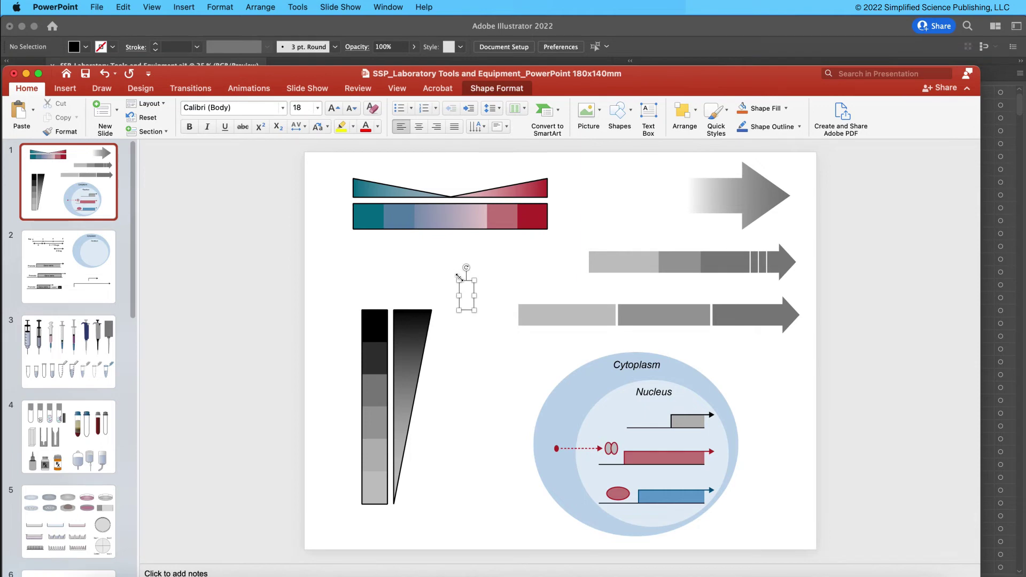
type("Gene name")
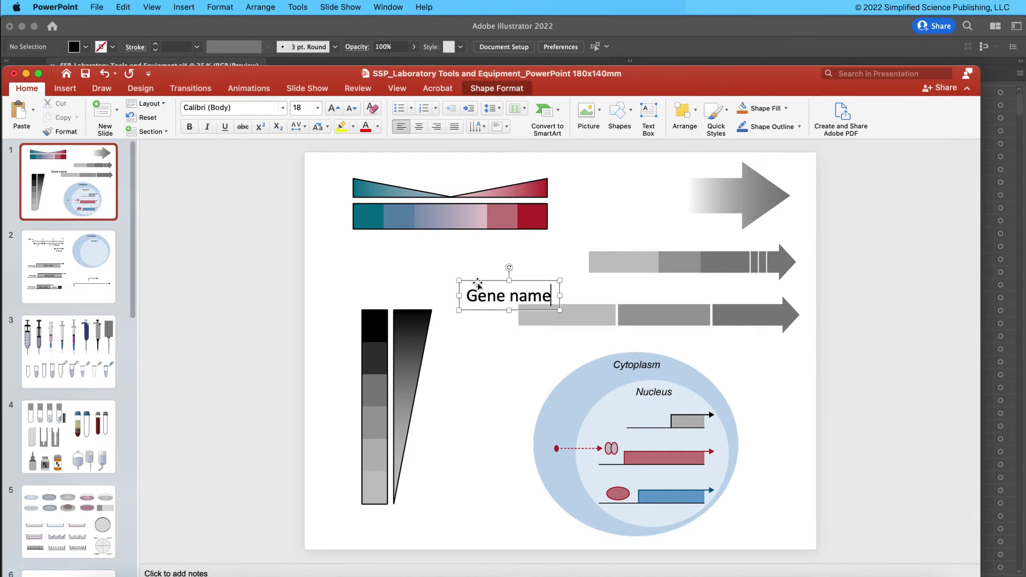
left_click(308, 109)
type("12")
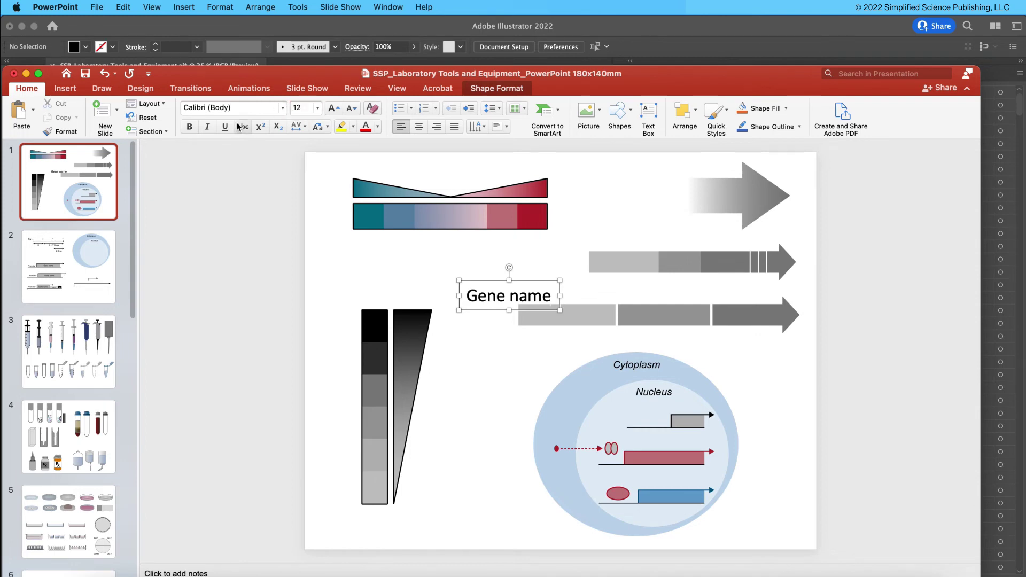